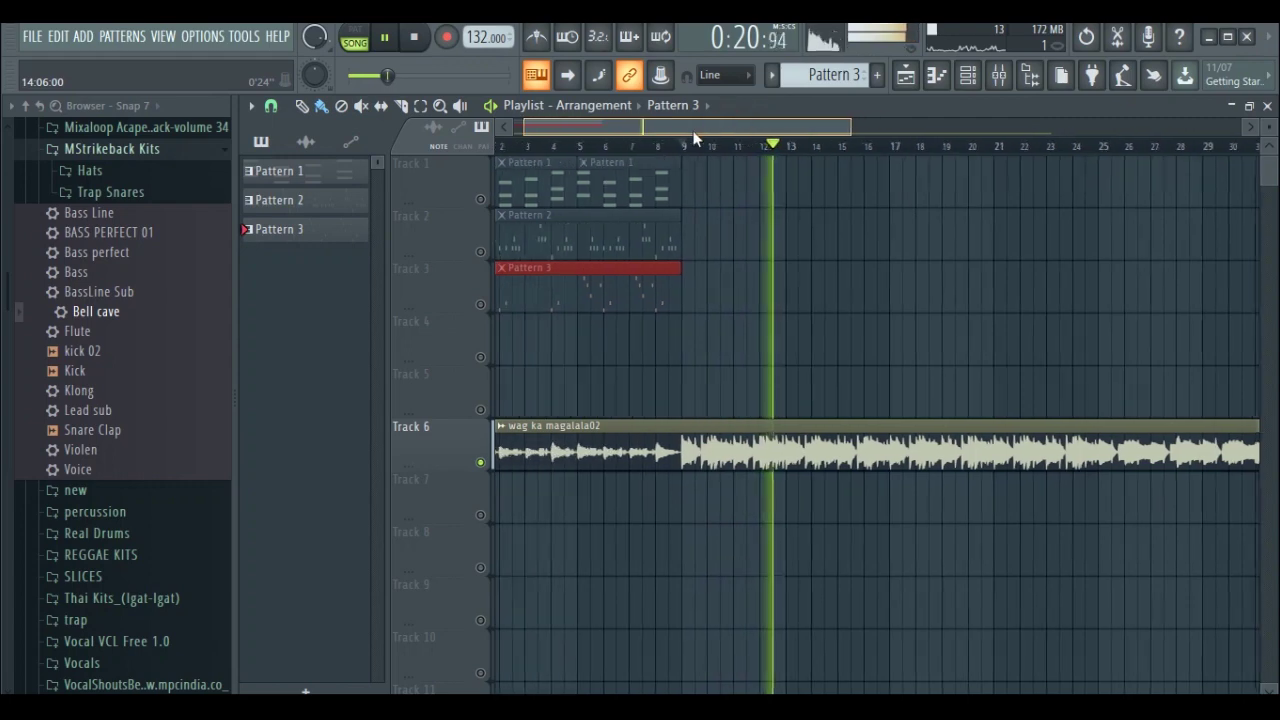
Create a new empty project, discarding the changes to untitled.flp
scroll(726, 140, "up", 2)
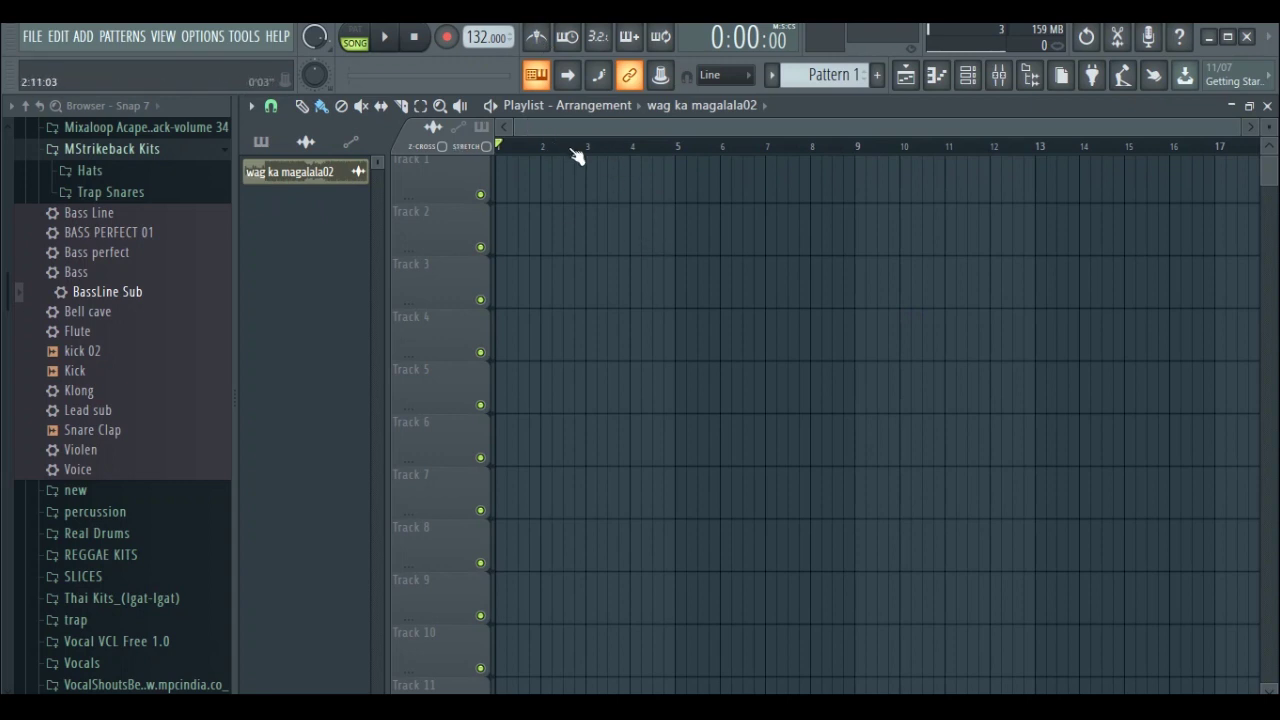
left_click(33, 38)
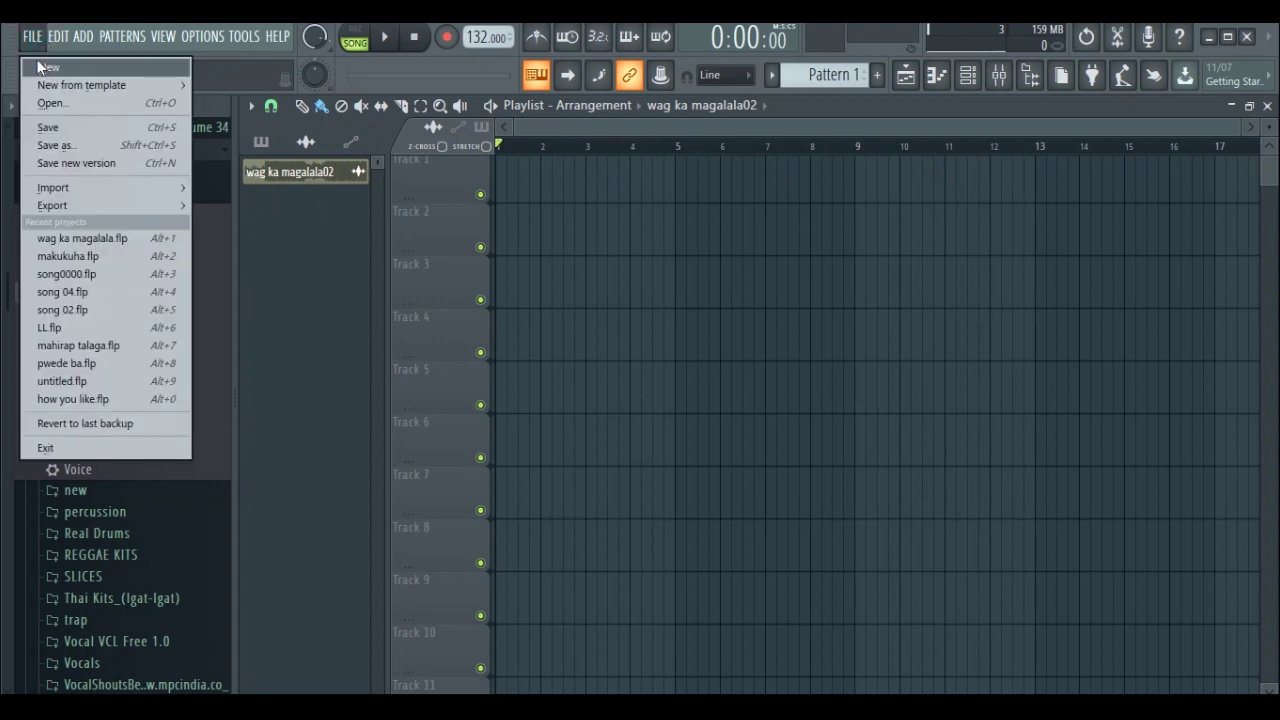
left_click(66, 68)
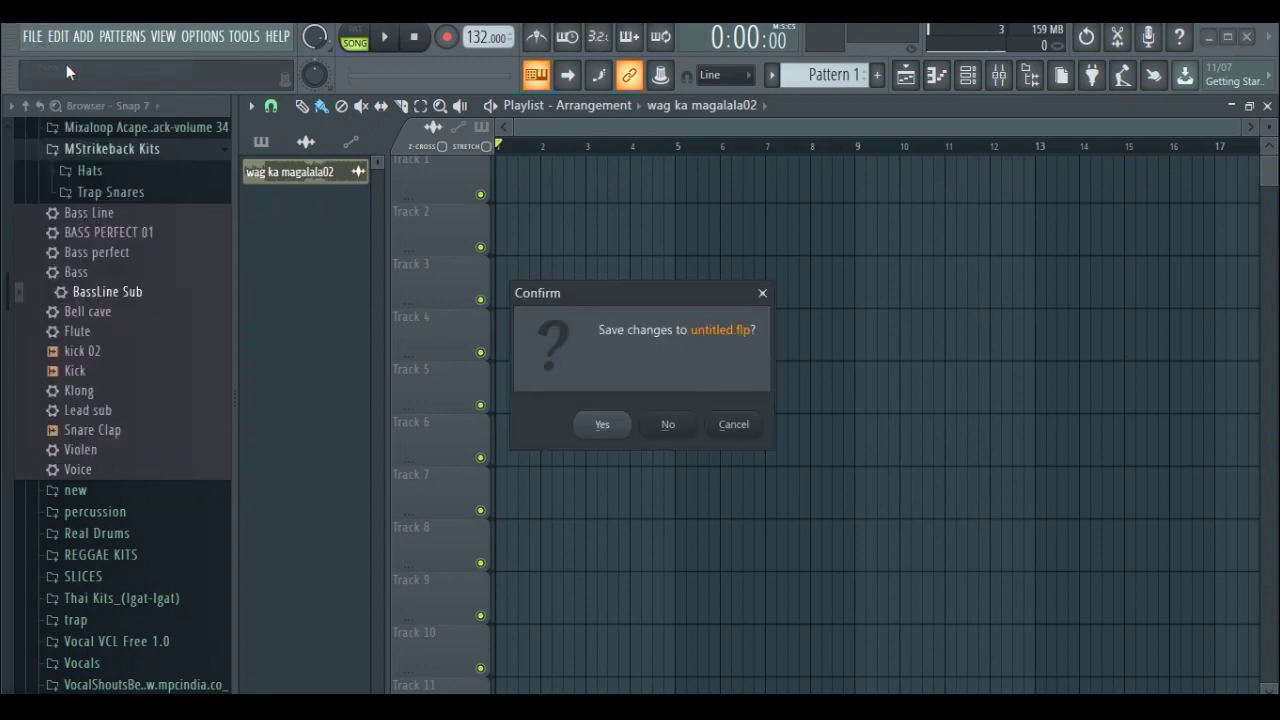
left_click(669, 427)
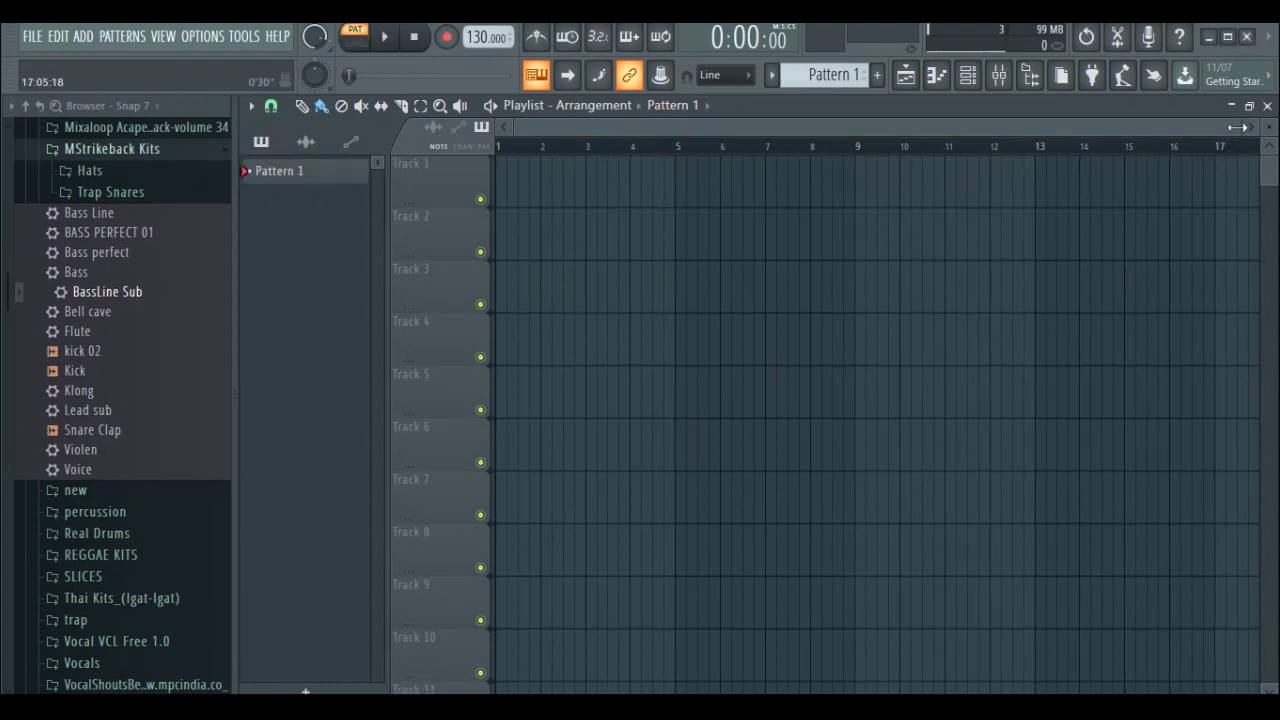
Import wag ka magalala02.mp3 from the Projects folder onto Track 6 at bar 1 and set the tempo to 132 BPM
mouse_move(1239, 132)
left_mouse_down()
mouse_move(1224, 133)
mouse_move(1248, 142)
left_mouse_up()
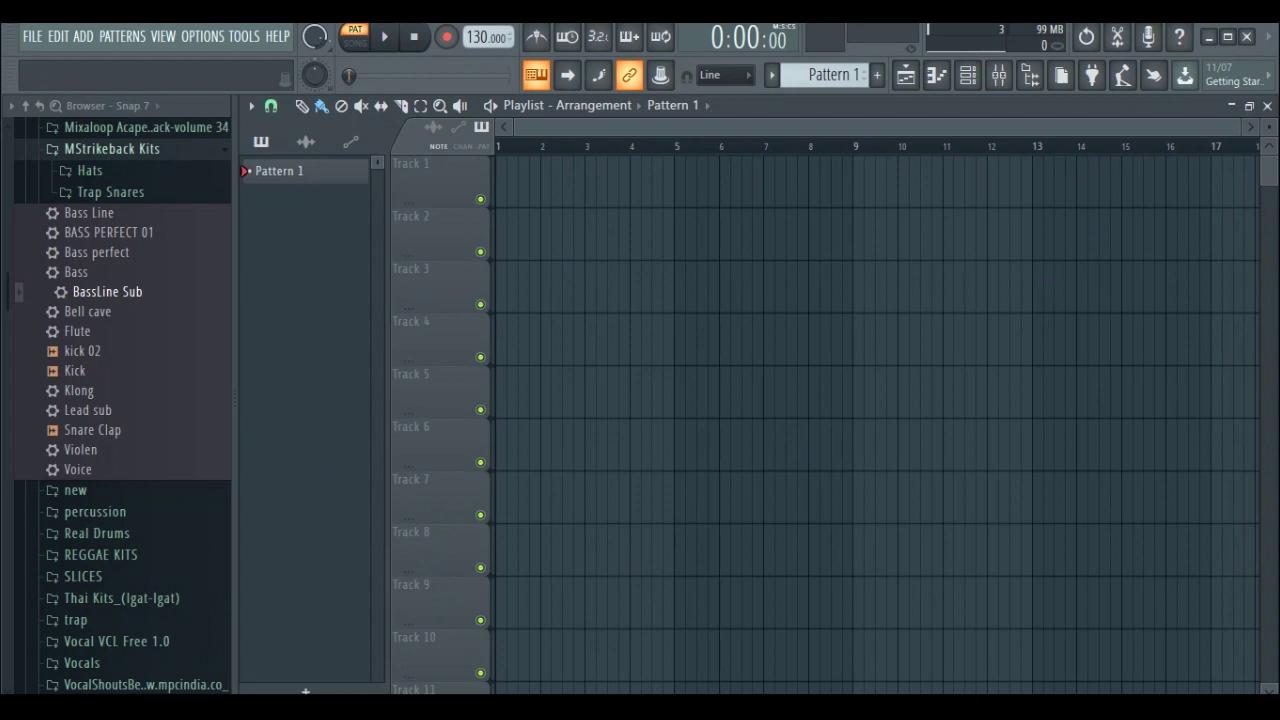
mouse_move(212, 692)
left_click(163, 665)
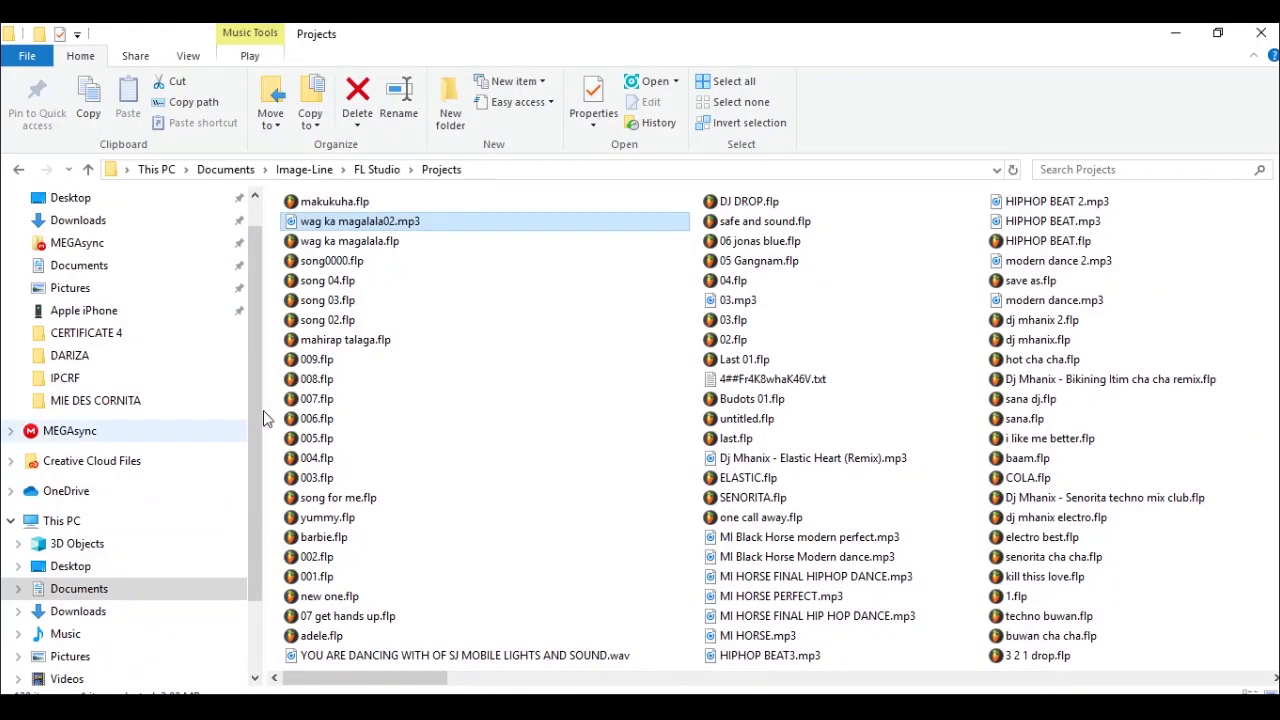
left_click_drag(487, 225, 501, 455)
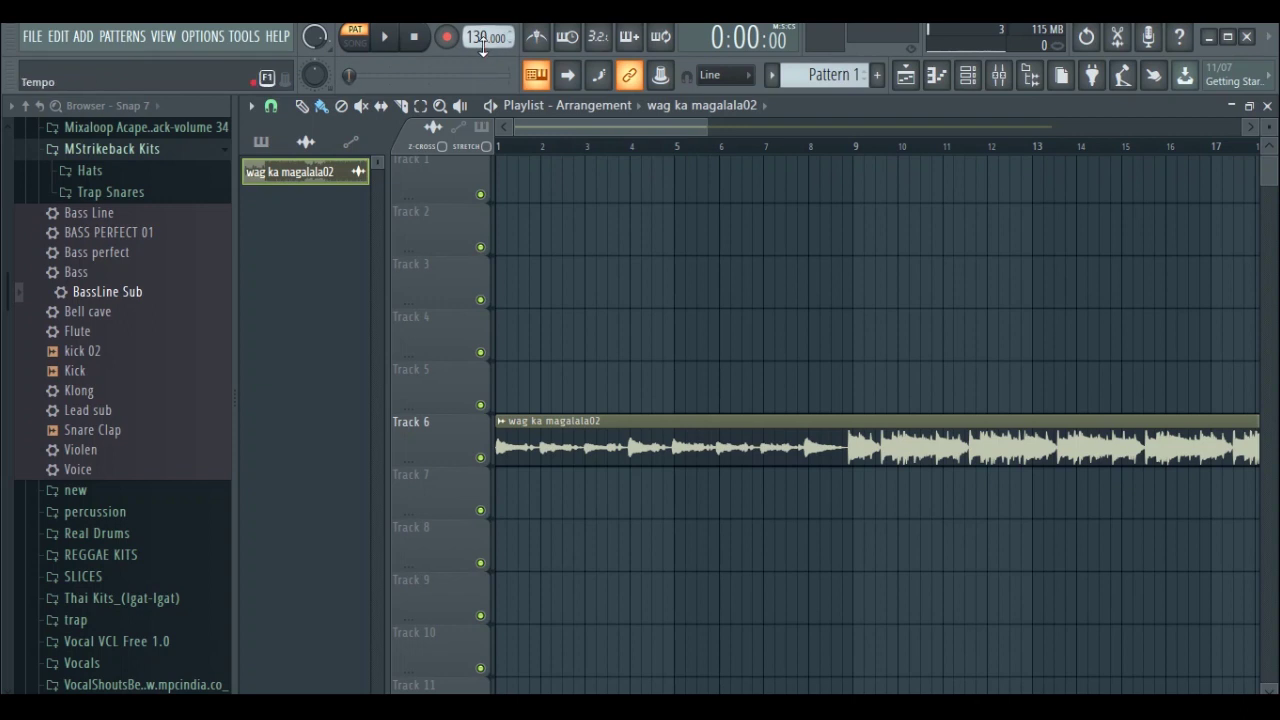
scroll(482, 44, "up", 2)
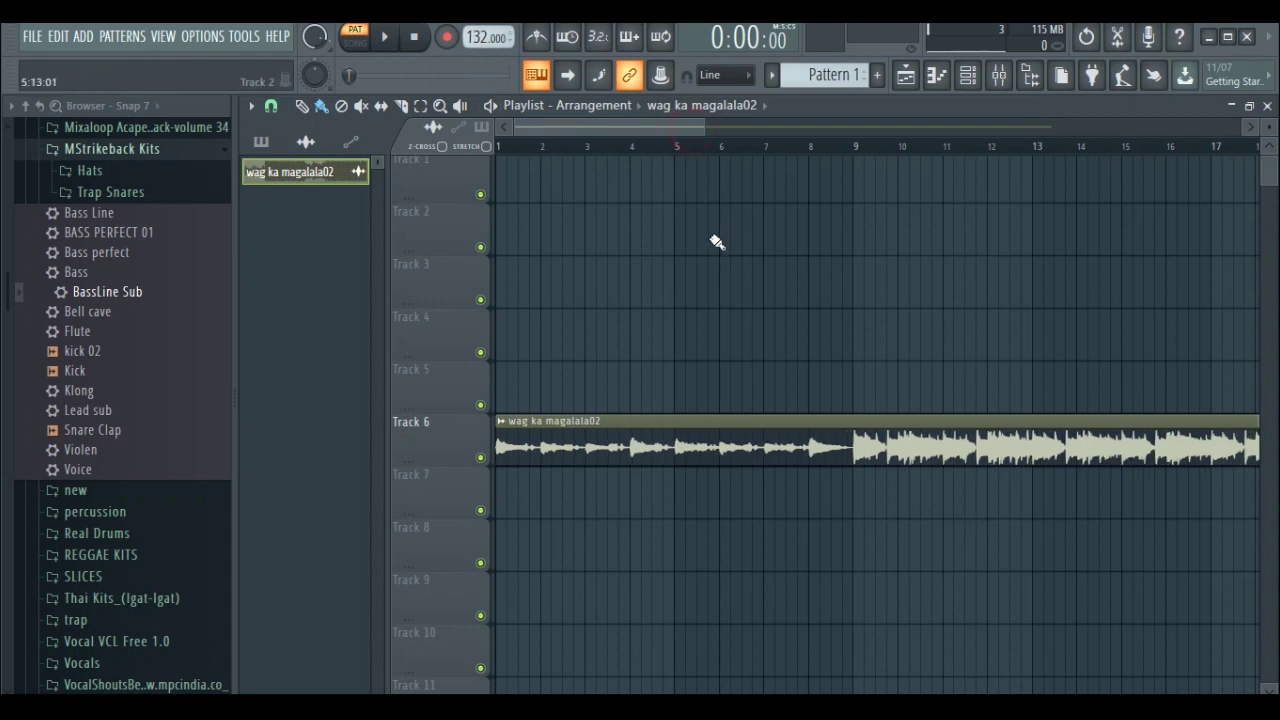
Play the arrangement in song mode and examine how the Track 6 waveform lines up with the bar grid around bar 9
left_click(514, 147)
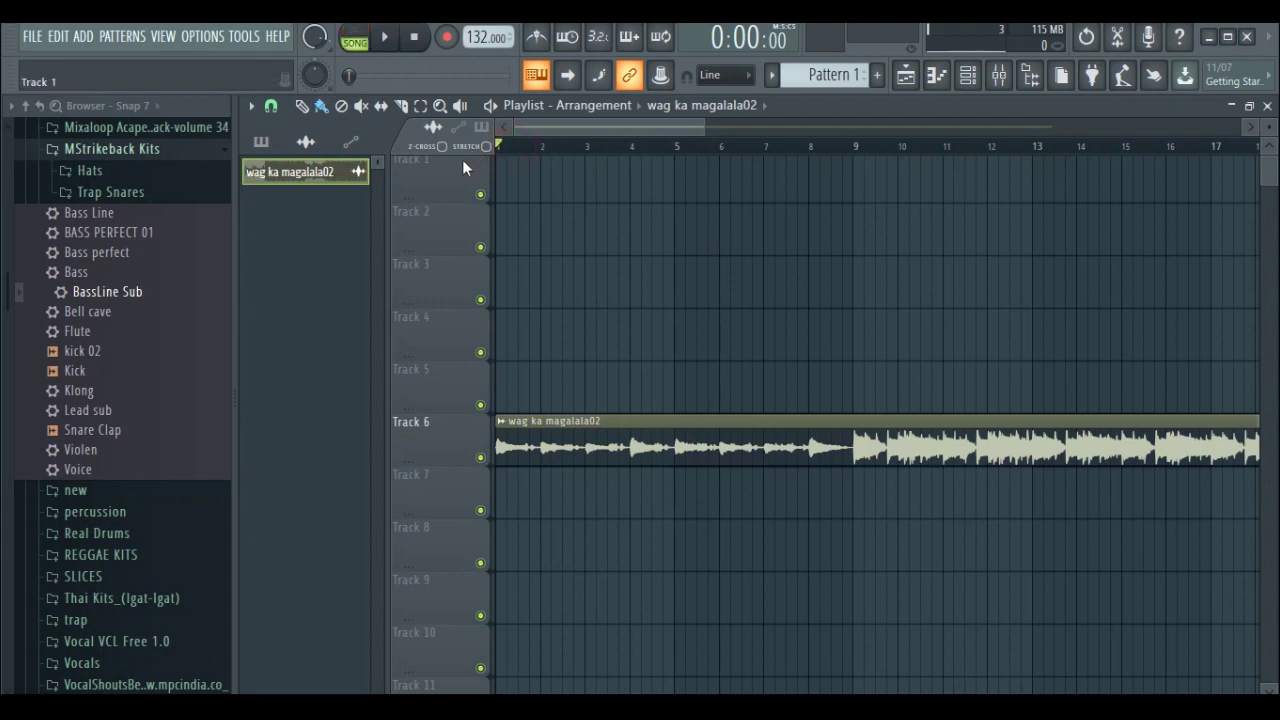
key("space")
scroll(871, 150, "up", 3)
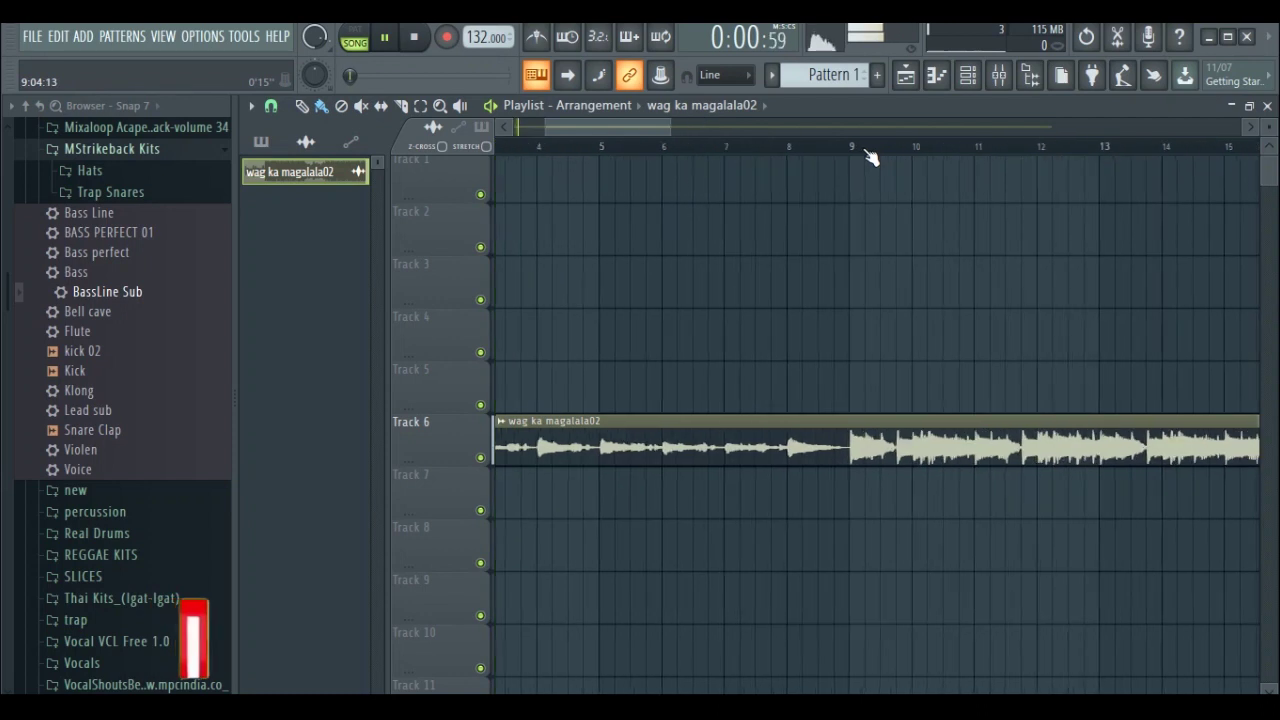
scroll(836, 151, "up", 5)
scroll(835, 151, "down", 6)
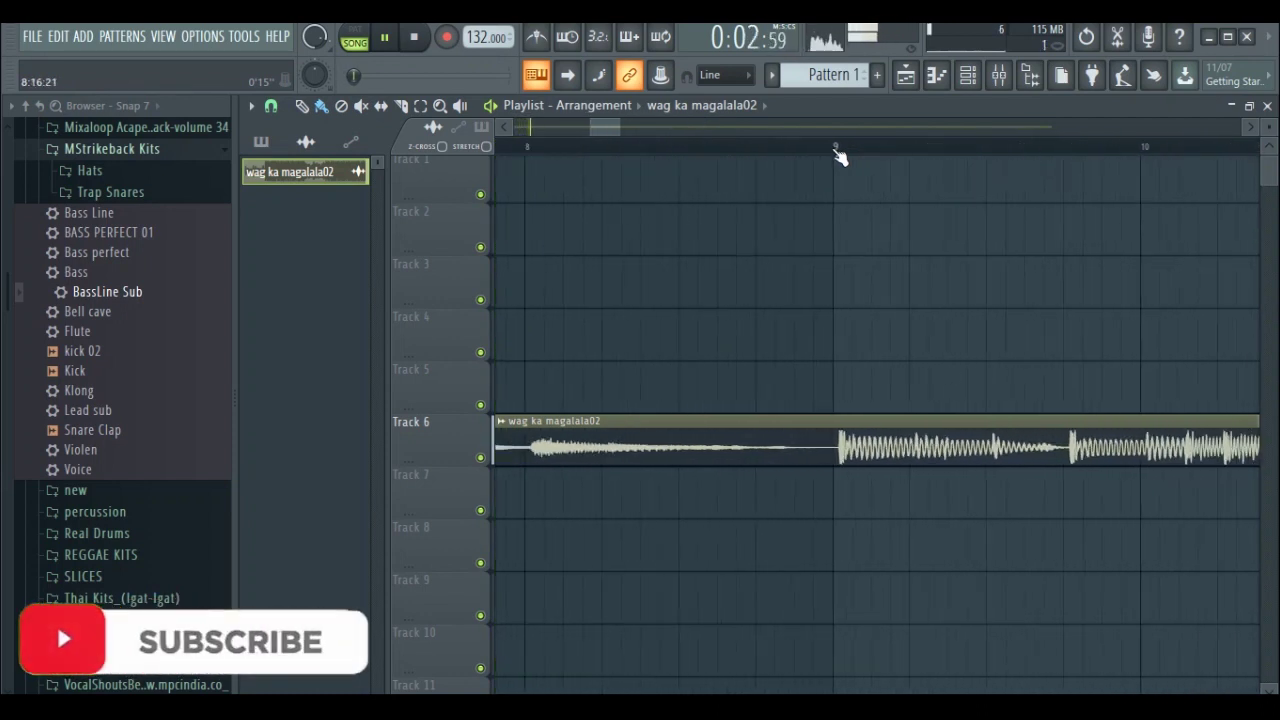
scroll(800, 153, "down", 5)
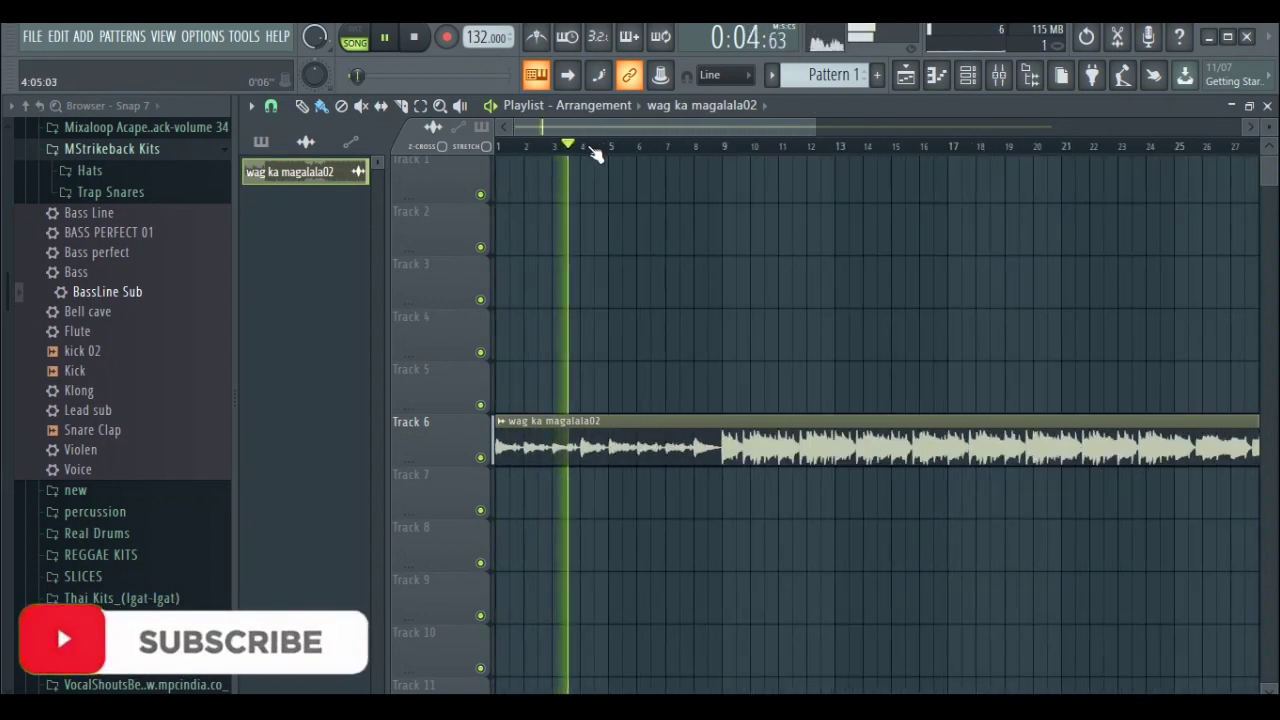
scroll(620, 157, "up", 2)
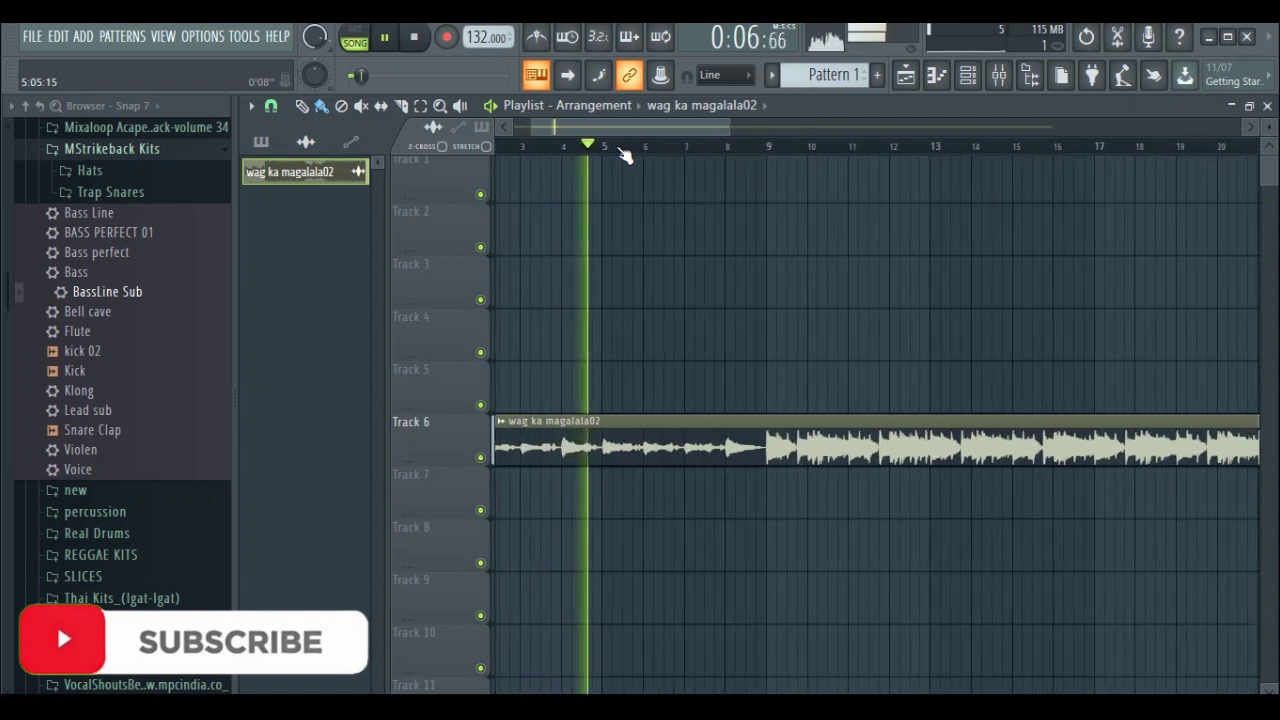
scroll(620, 155, "down", 3)
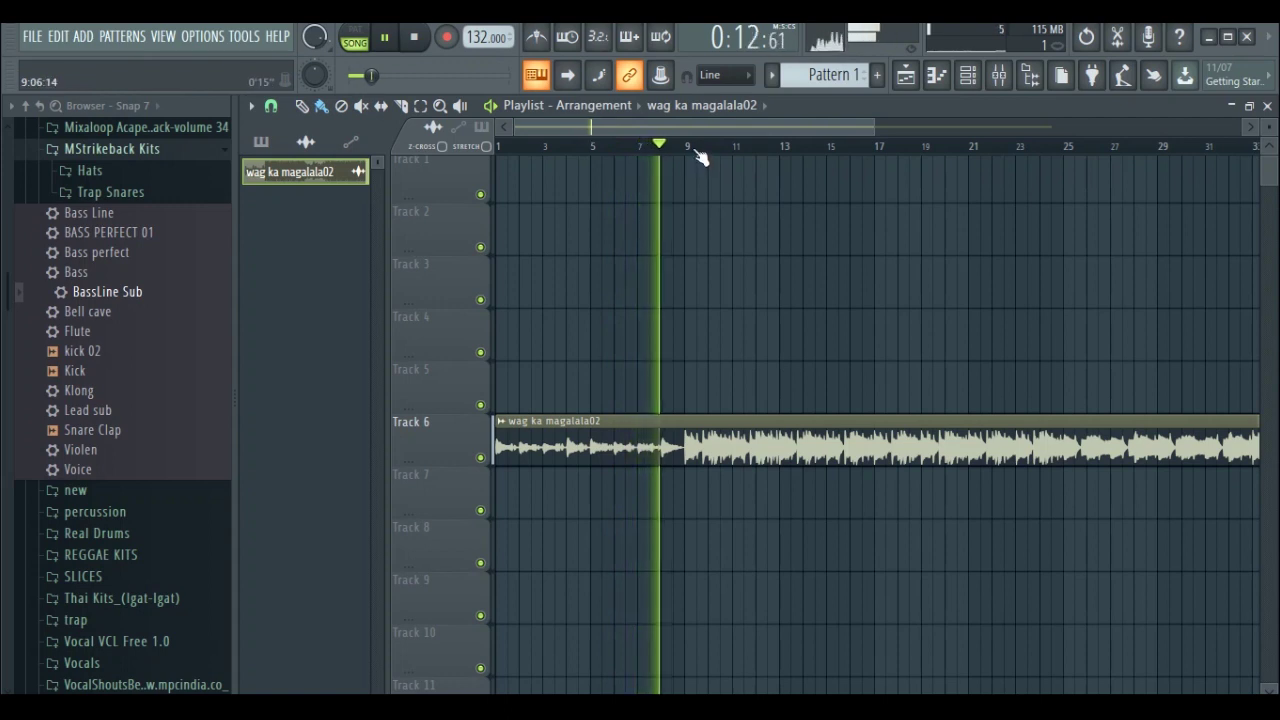
key("space")
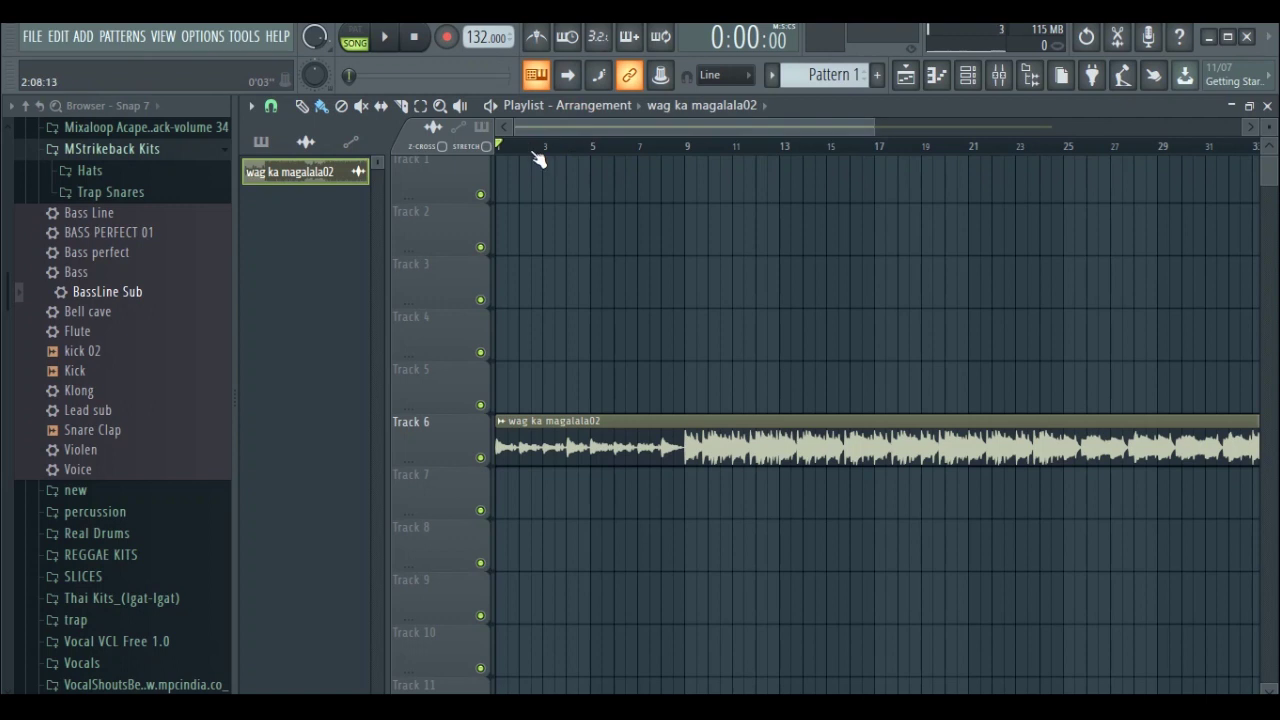
scroll(536, 158, "down", 3)
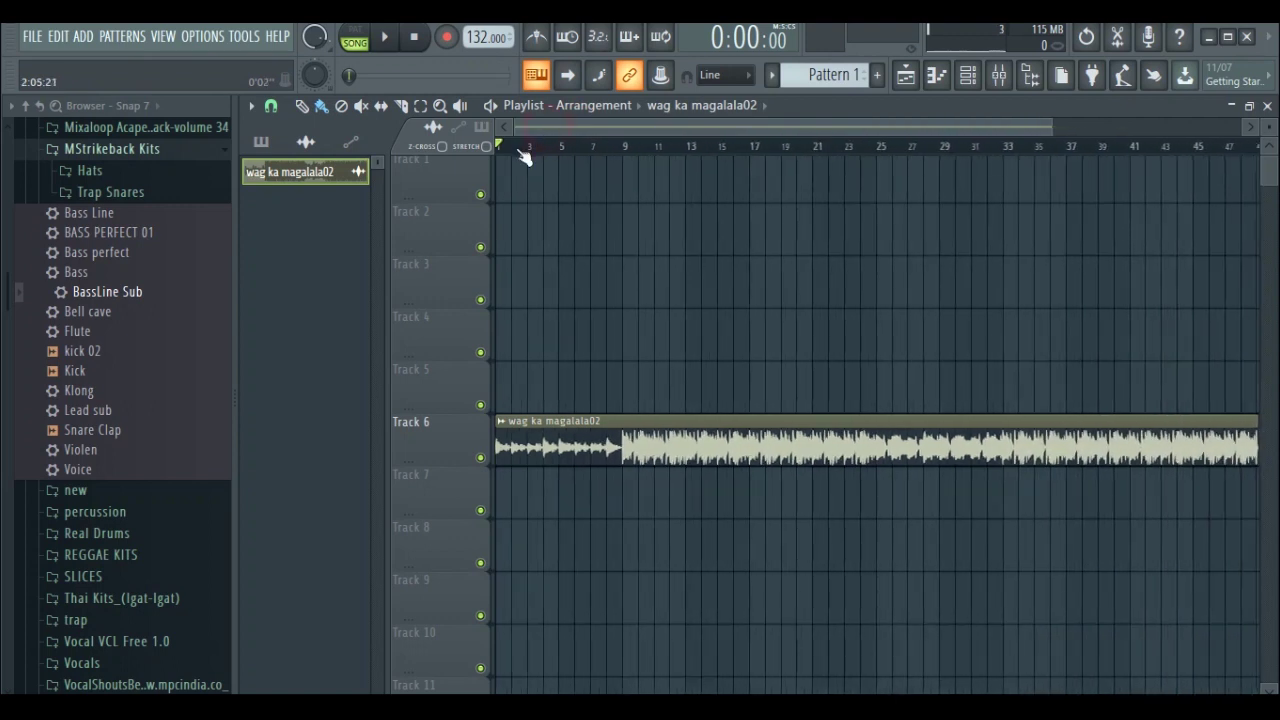
scroll(530, 156, "up", 5)
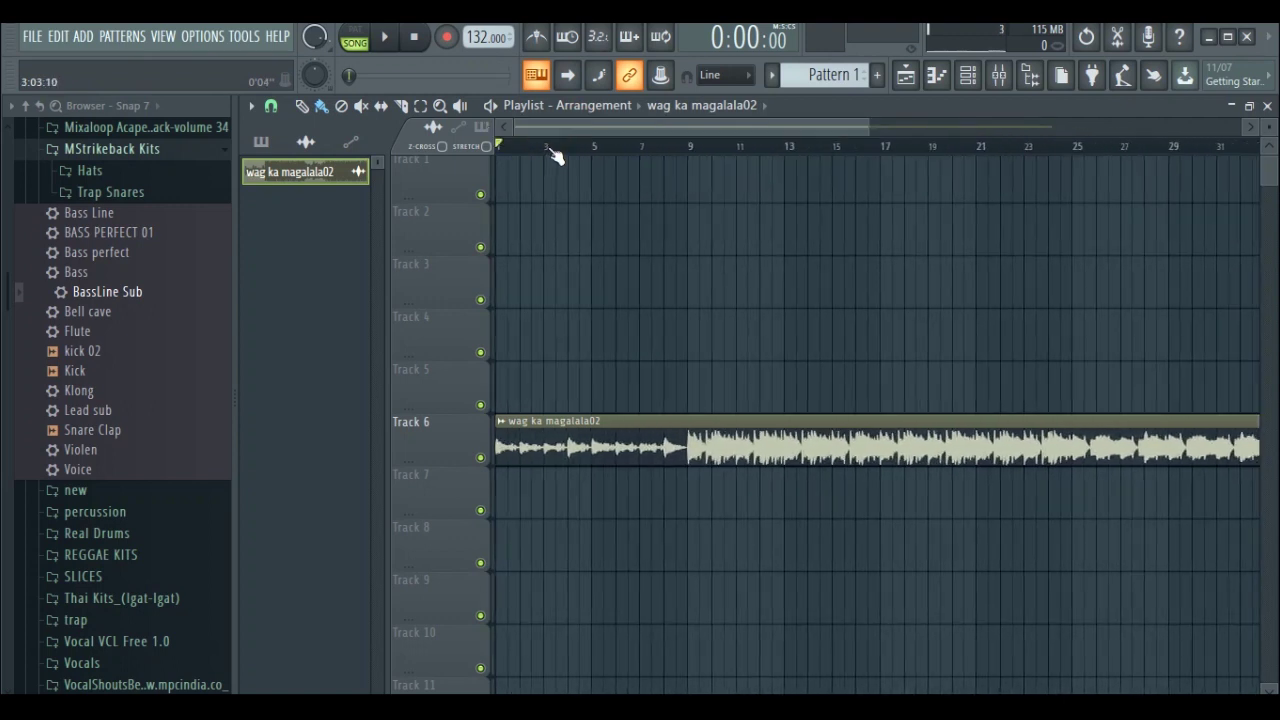
scroll(552, 156, "down", 2)
scroll(516, 146, "down", 2)
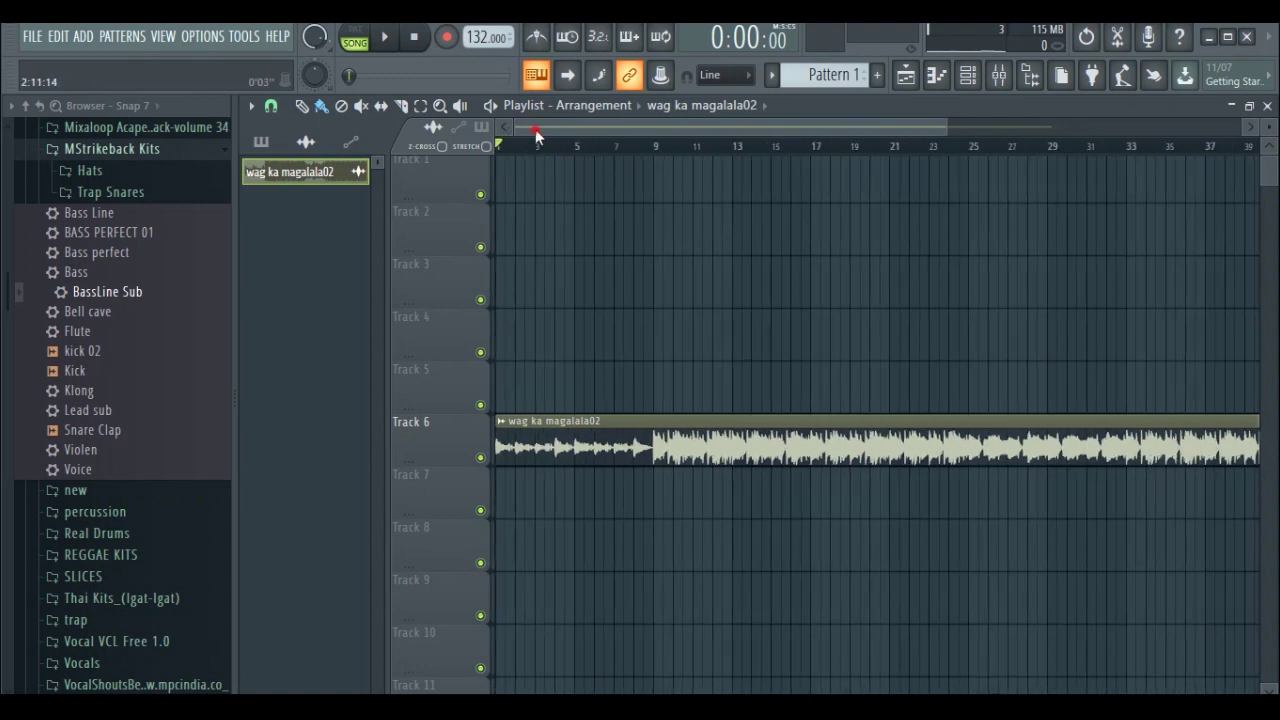
scroll(520, 150, "down", 2)
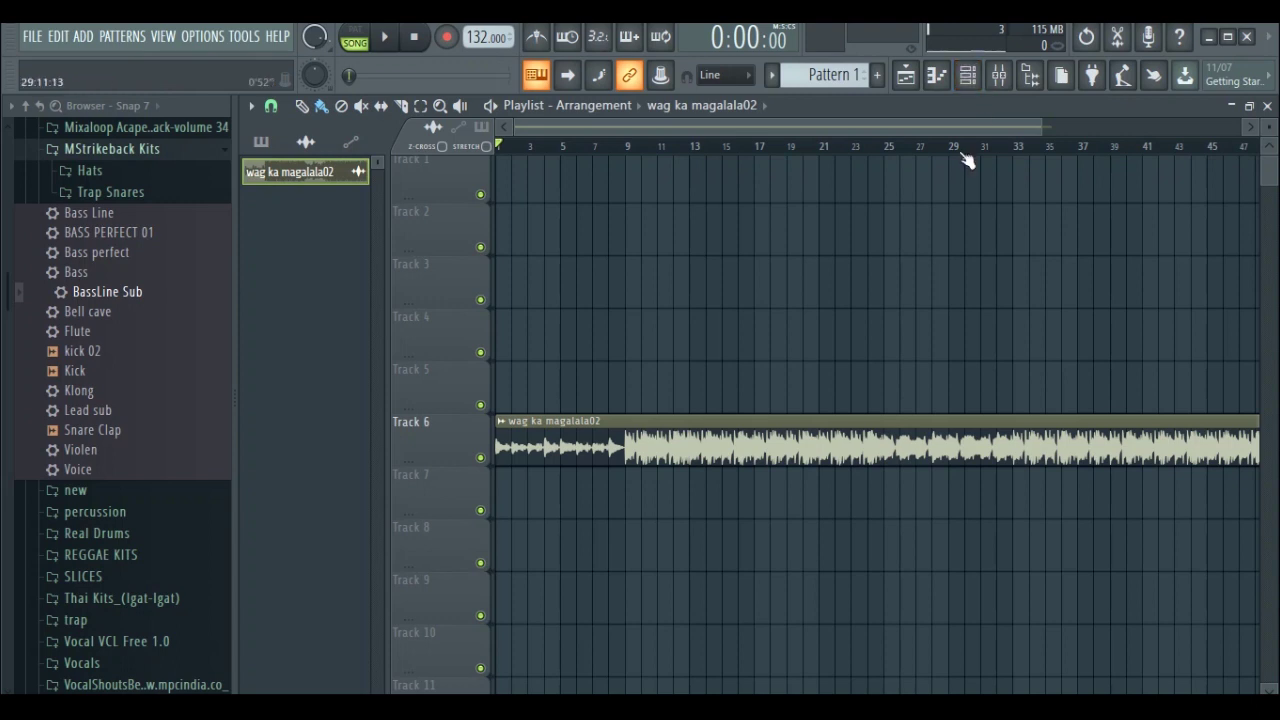
Add an FL Keys channel to the channel rack and open its piano roll
left_click(972, 78)
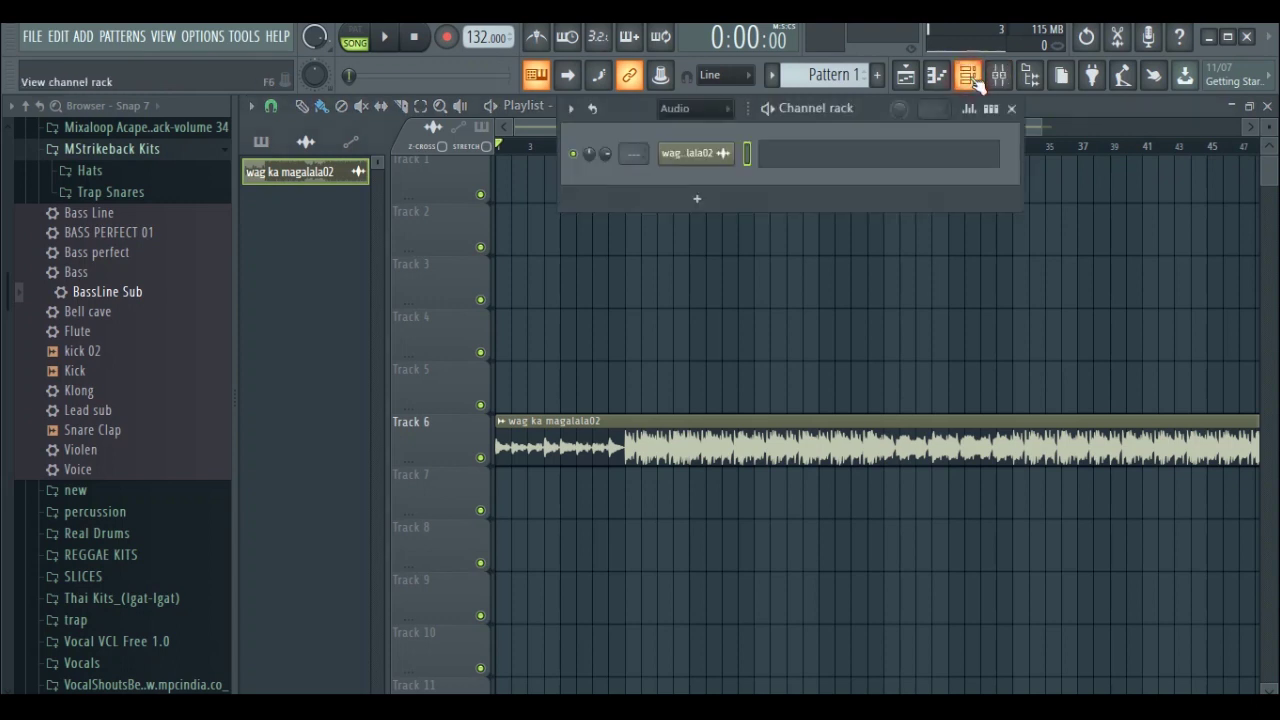
left_click(702, 198)
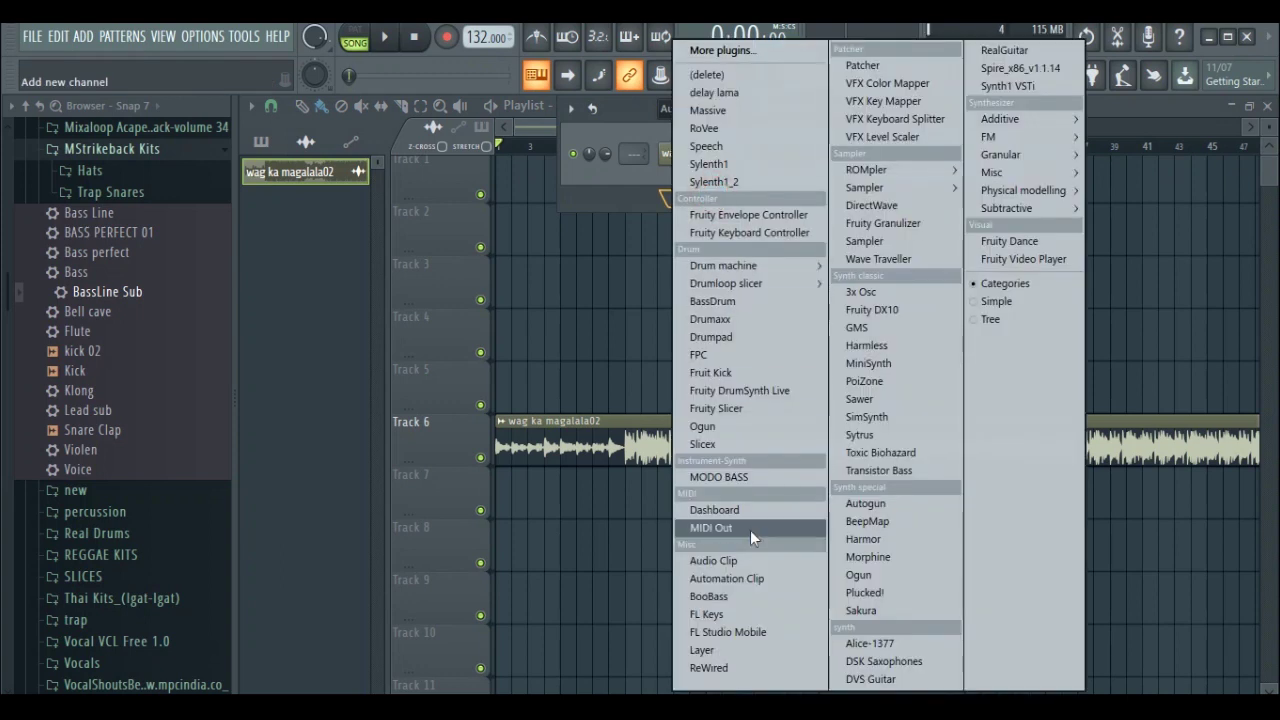
left_click(728, 612)
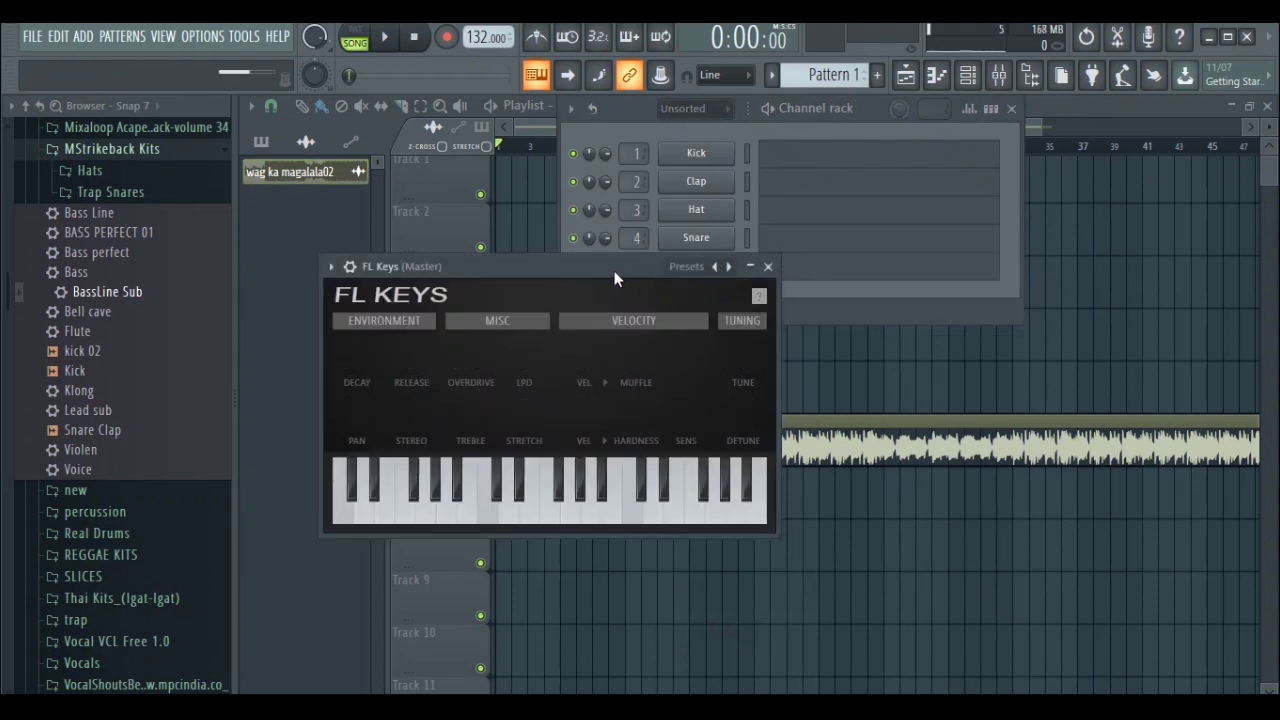
left_click(768, 266)
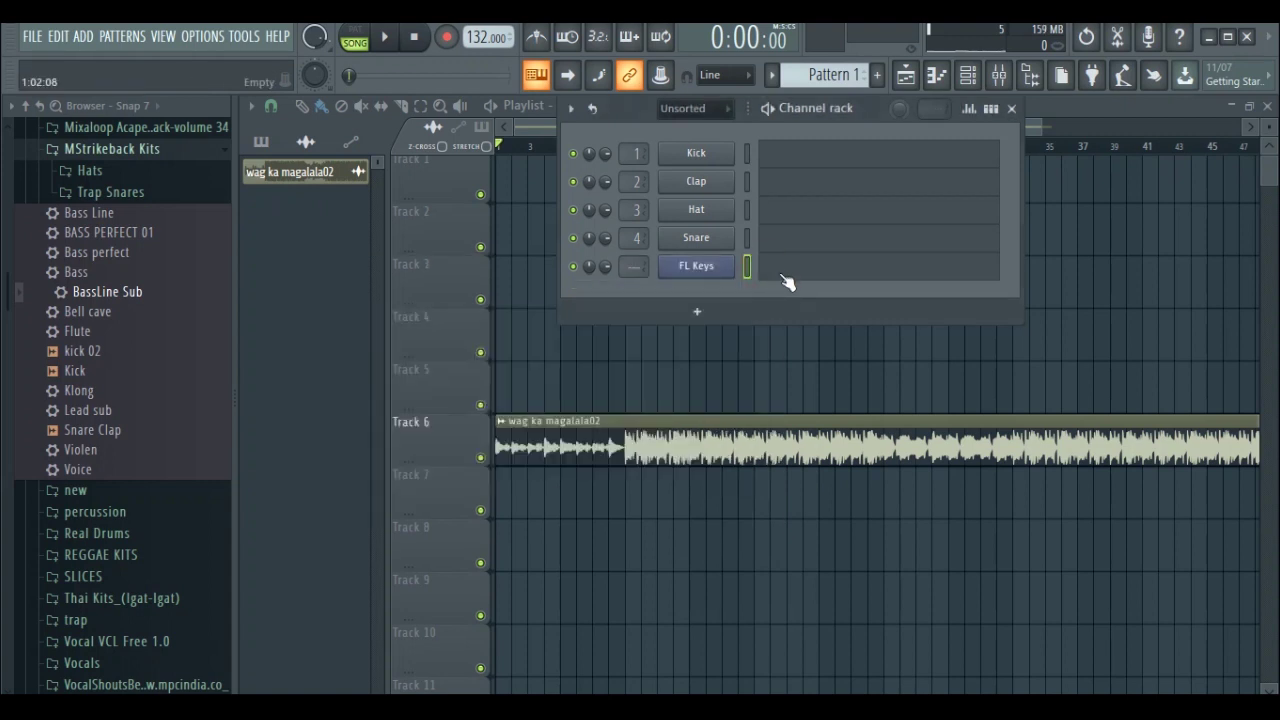
left_click(787, 276)
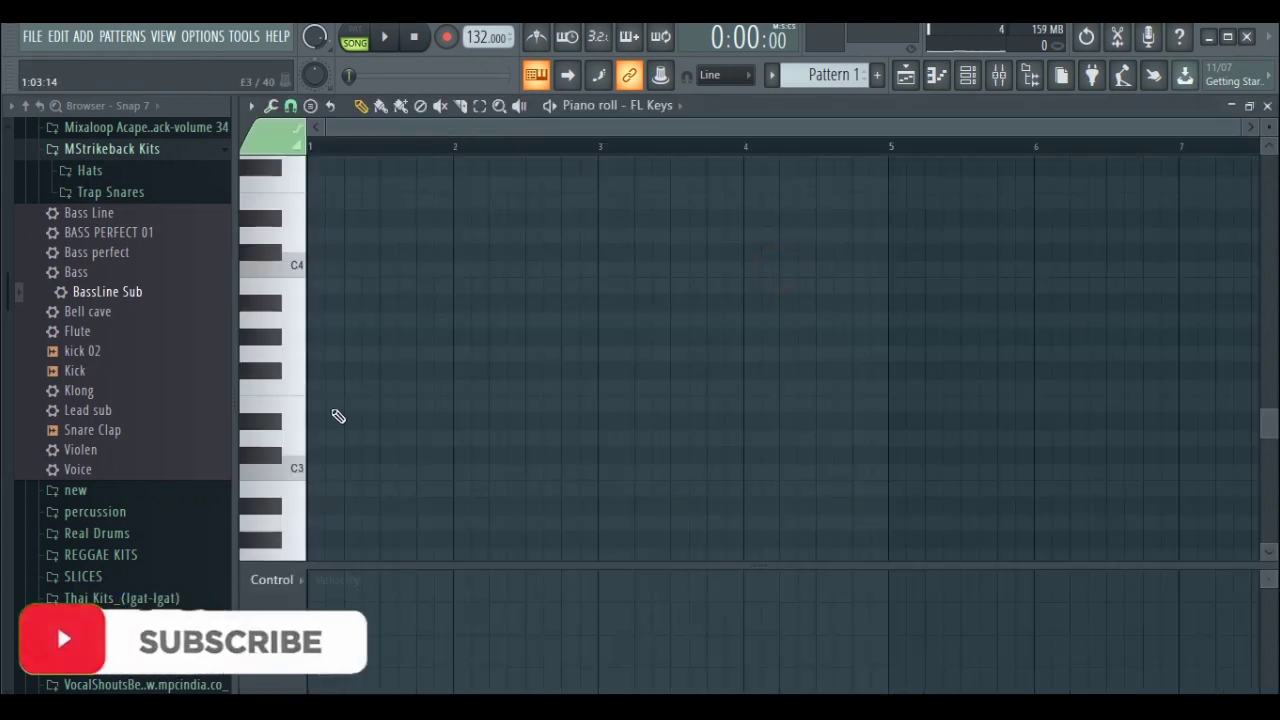
Audition the C4 and C5 keys on the piano roll keyboard
scroll(340, 404, "up", 3)
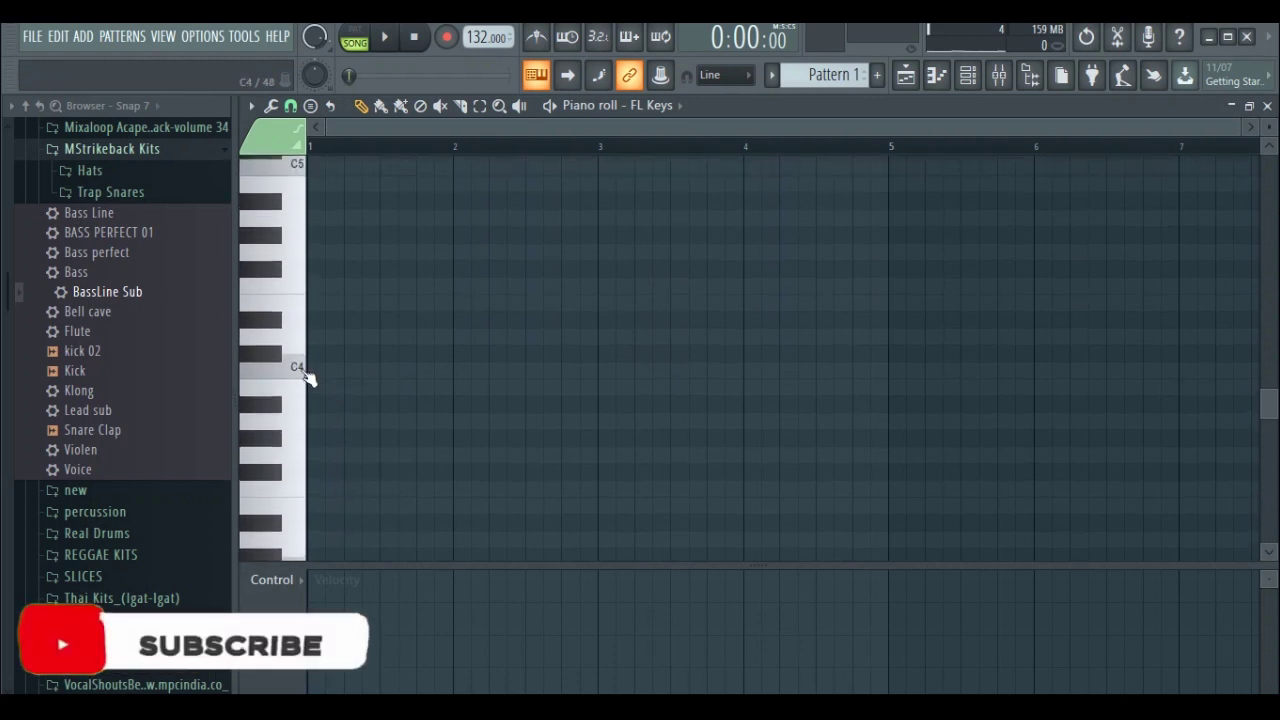
left_click(290, 266)
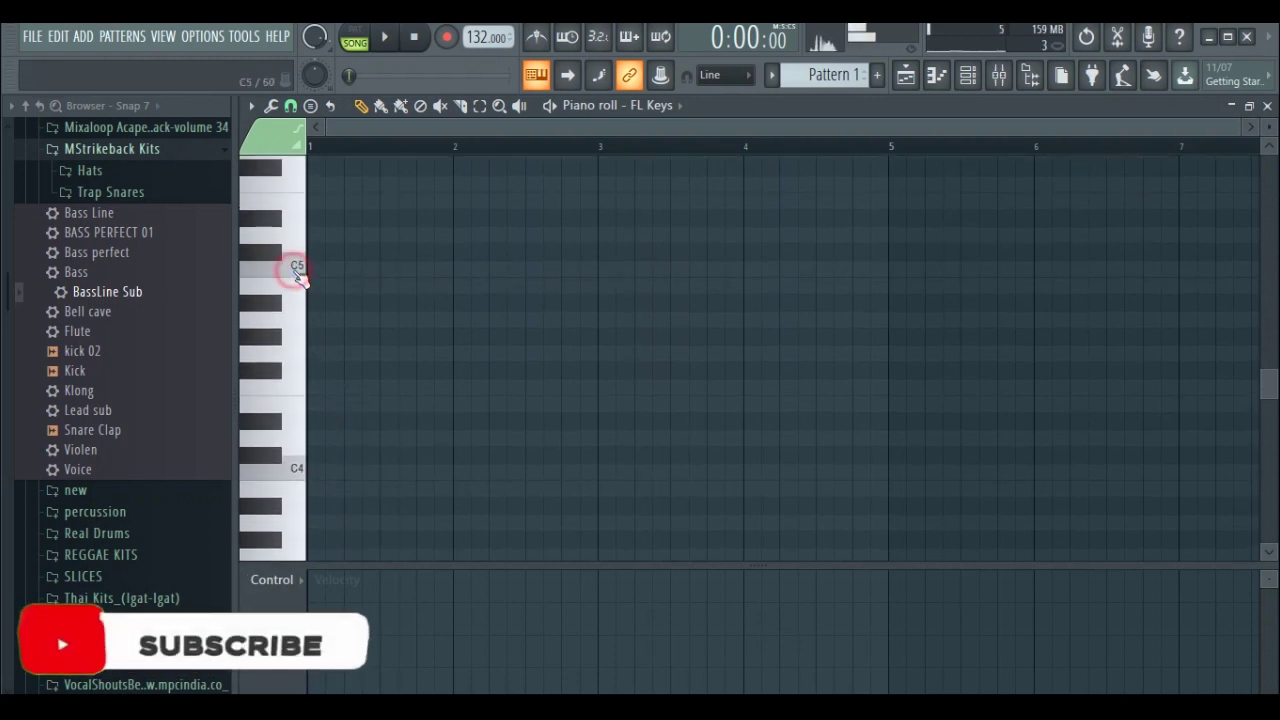
left_click(300, 470)
scroll(340, 430, "up", 3)
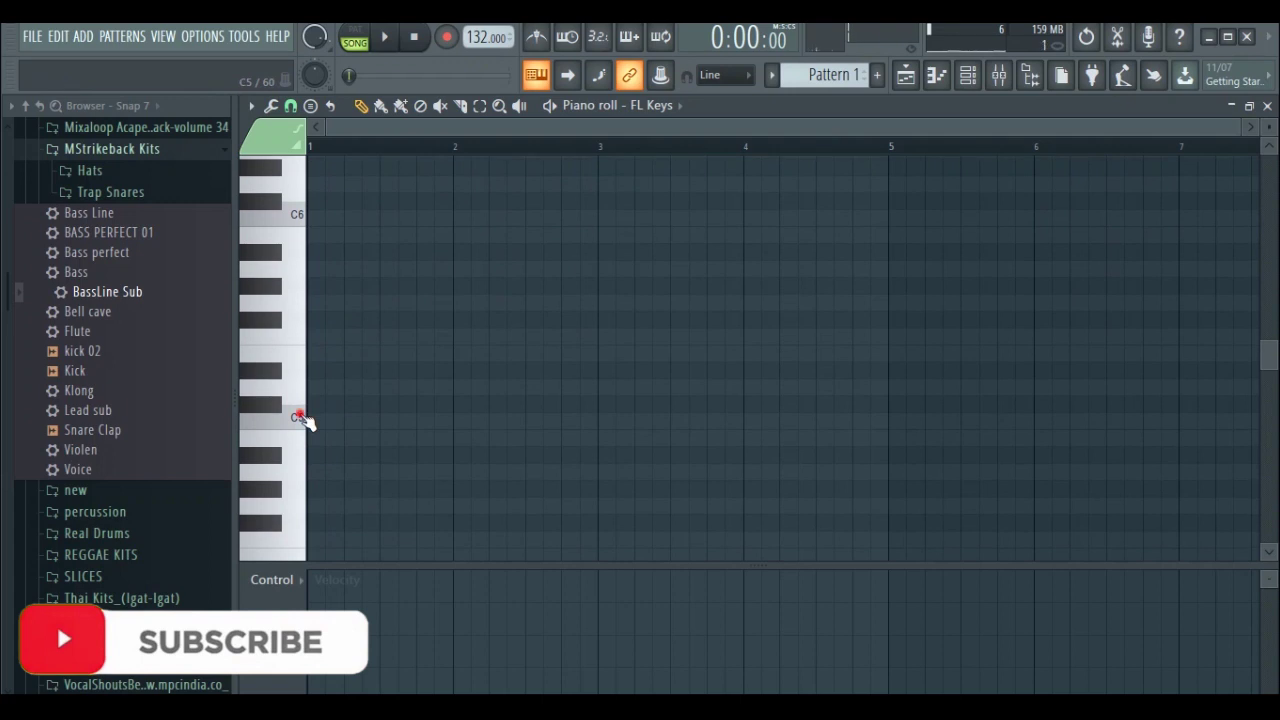
left_click(300, 420)
left_click(296, 418)
left_click(300, 420)
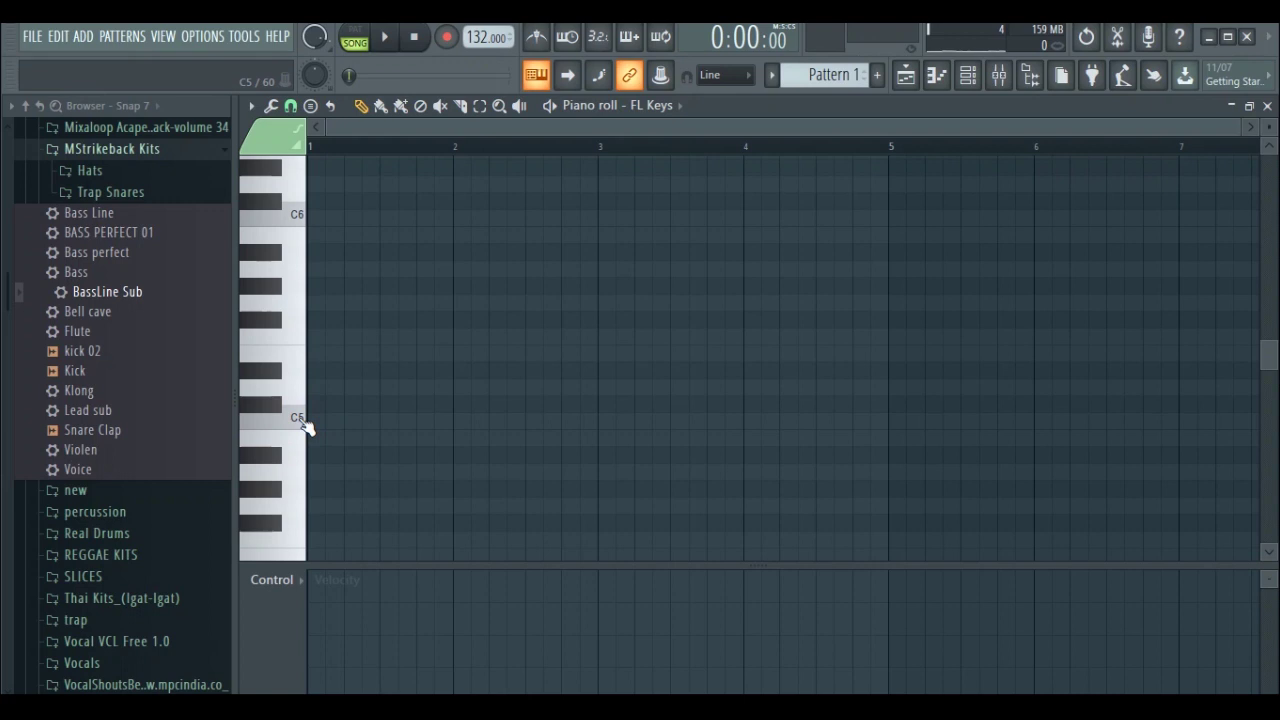
left_click(305, 426)
Place a half-bar note at the start of bar 1 and move it up to G5
left_click(316, 421)
left_click(334, 422)
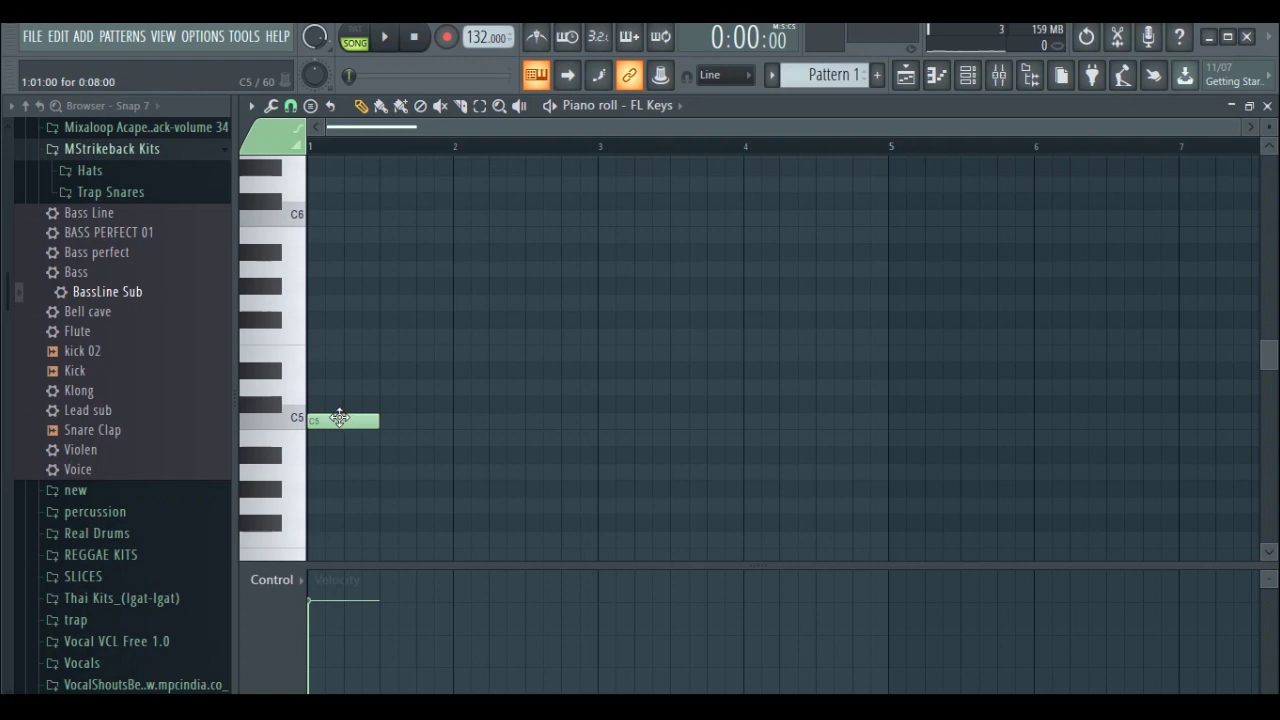
left_click(335, 418)
left_click(331, 418)
left_click_drag(331, 421, 337, 303)
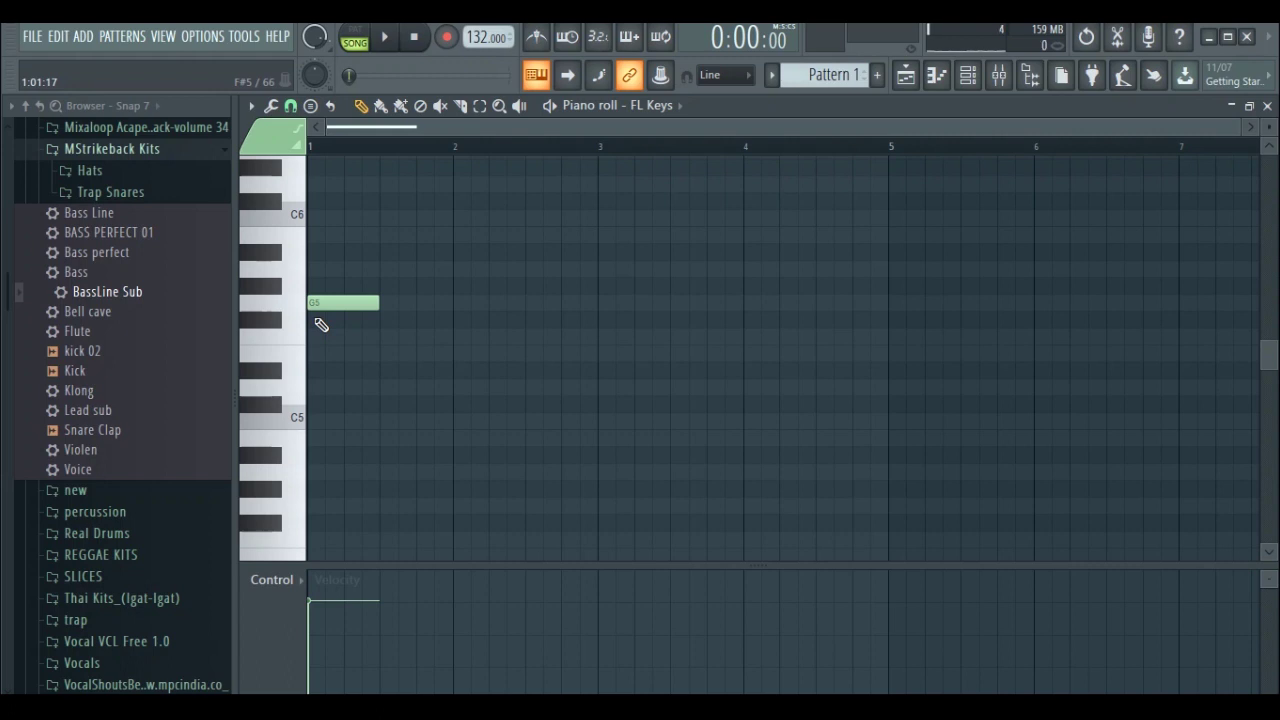
Add half-bar E5 and C5 notes at the start of bar 1 to complete a C major chord
left_click(321, 325)
left_click_drag(329, 326, 320, 362)
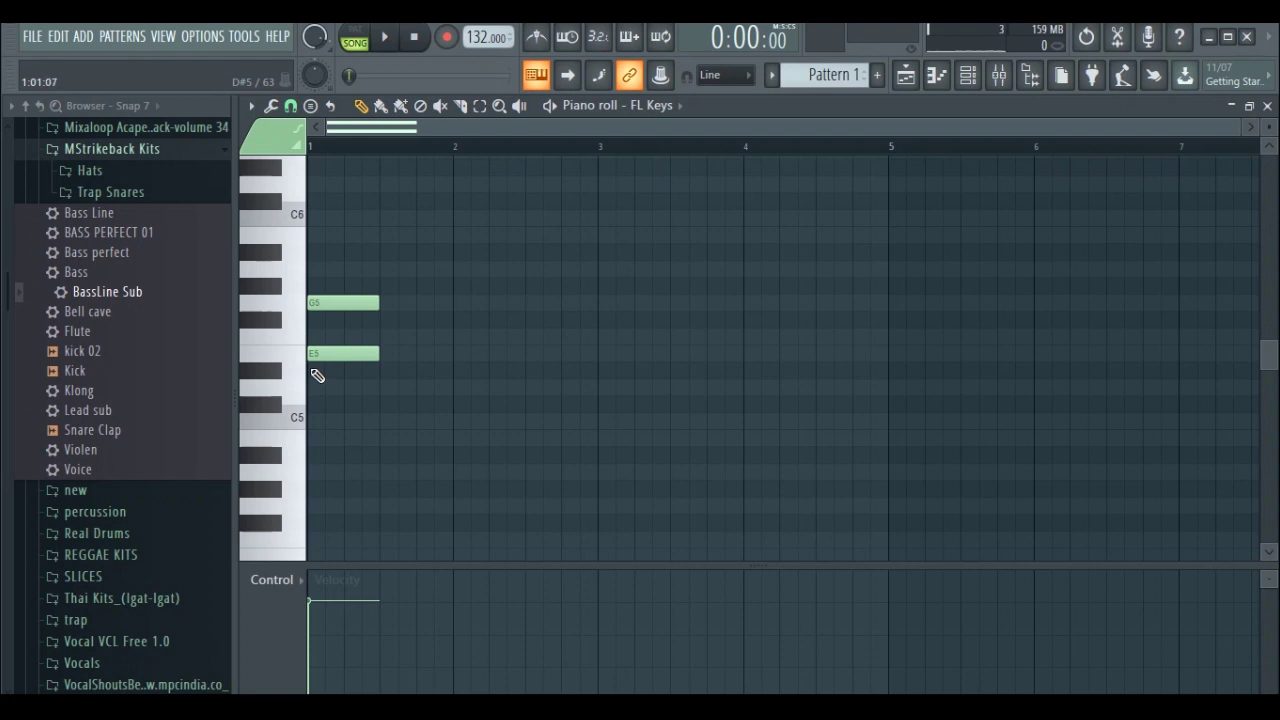
left_click(312, 370)
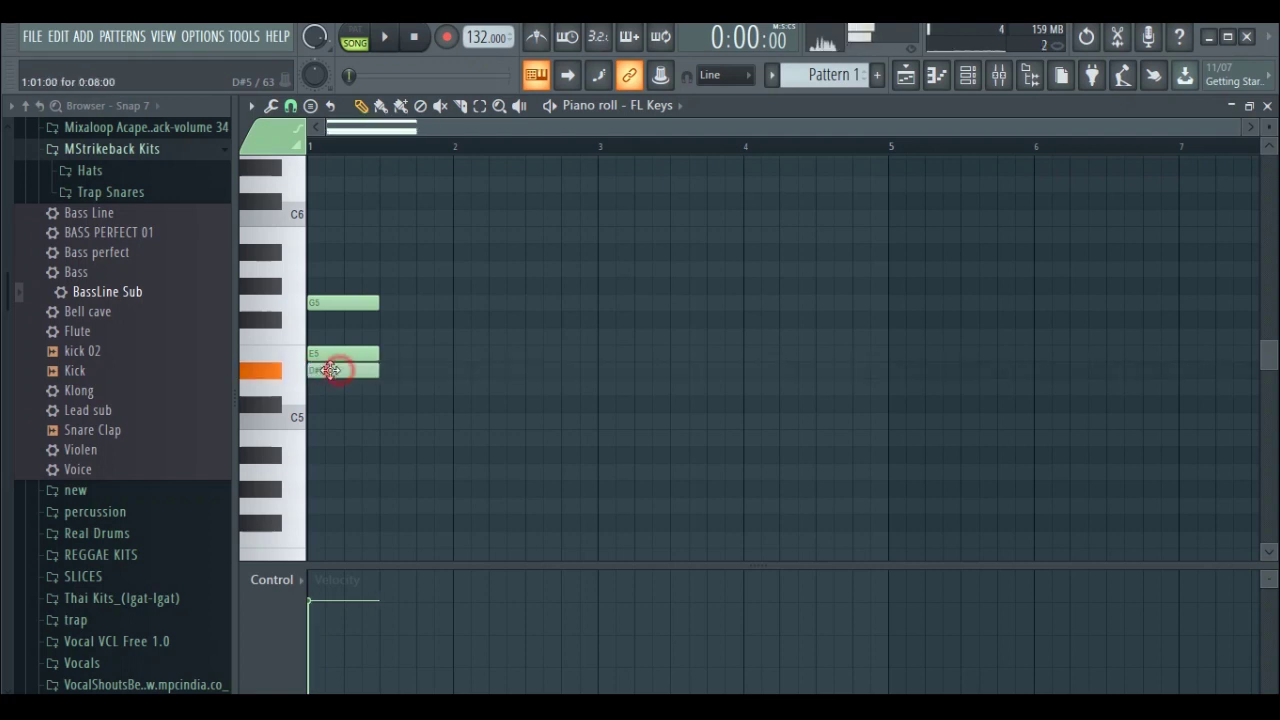
left_click_drag(330, 370, 330, 421)
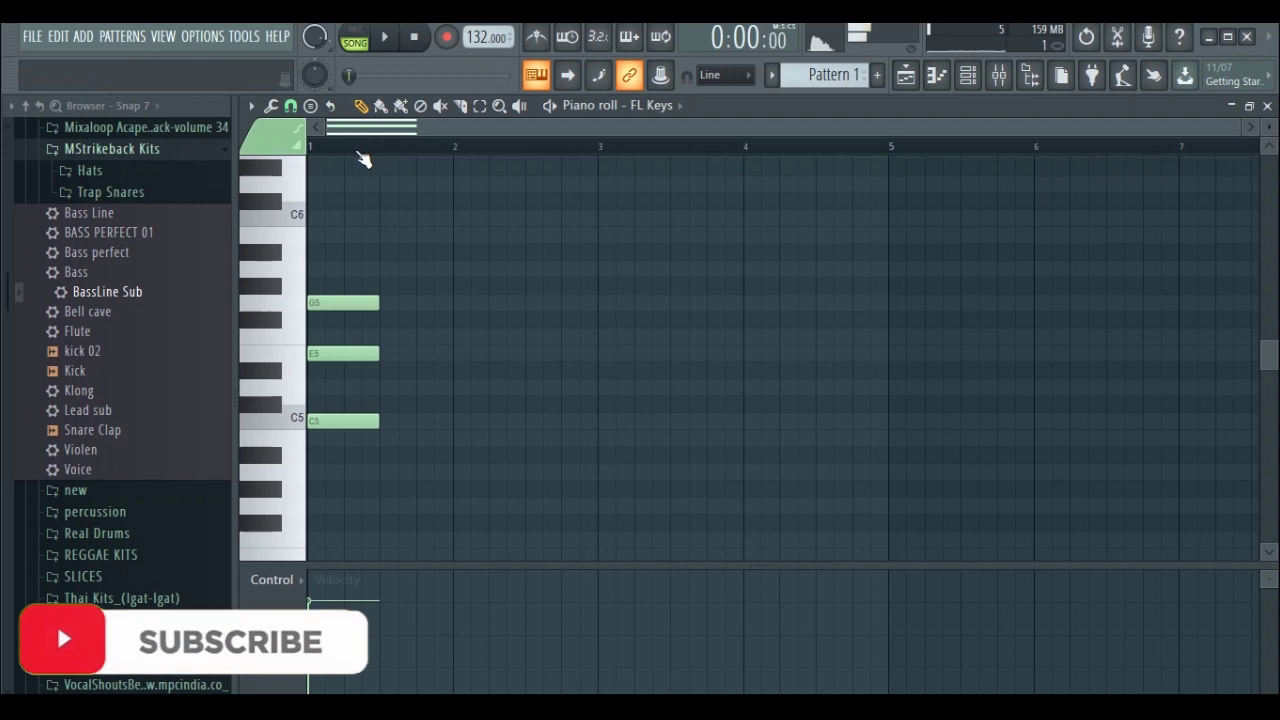
Switch playback to pattern mode and play back the chord
left_click(355, 41)
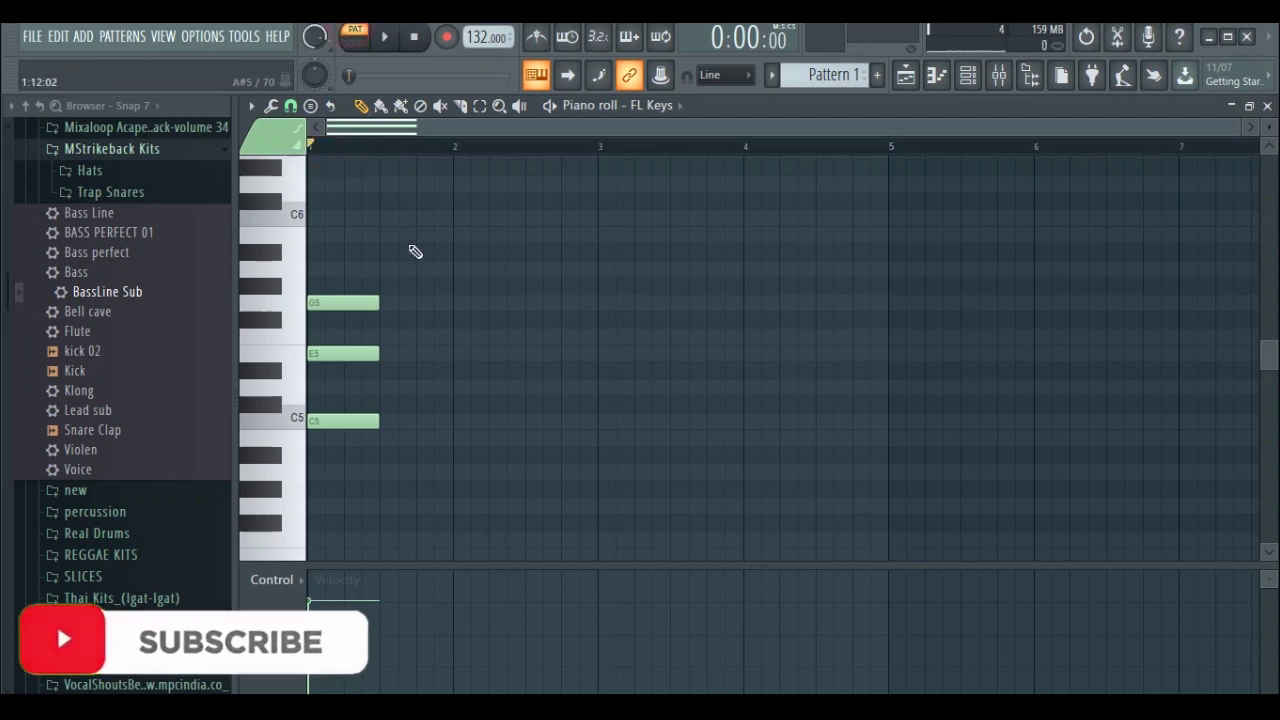
key("space")
key("space")
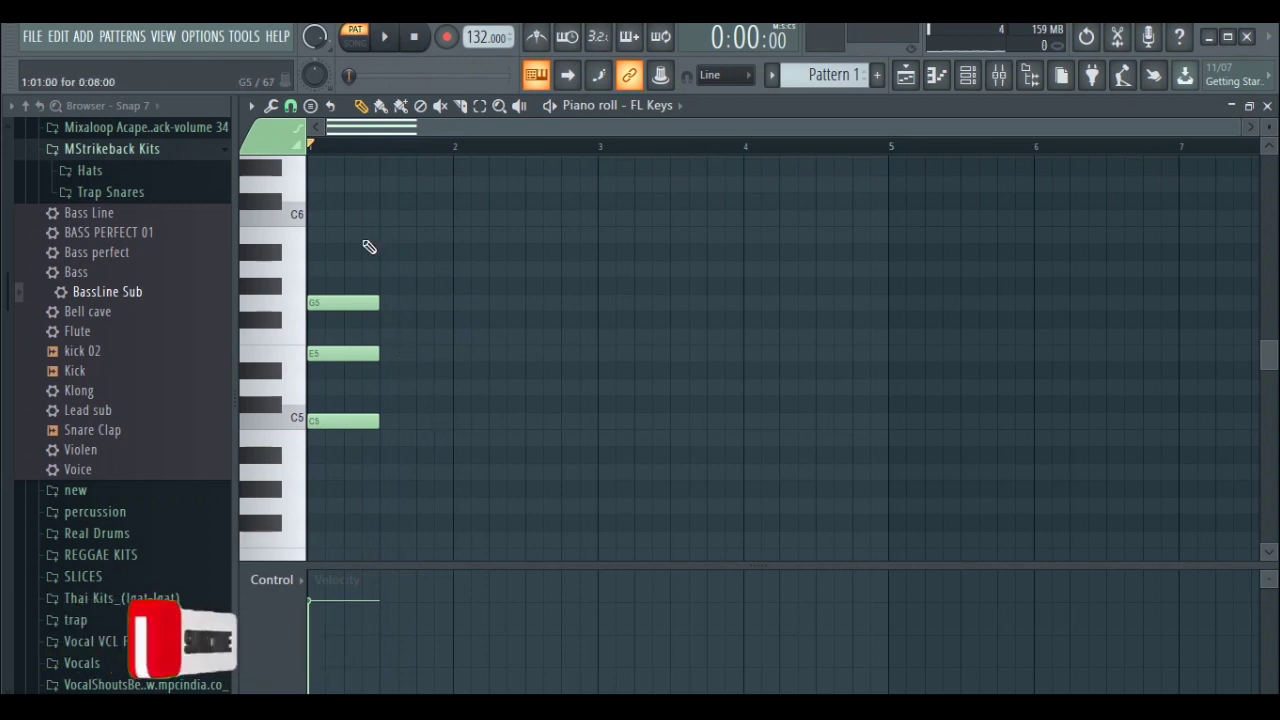
Copy the bar 1 C major chord to bar 2 and lower it three semitones so its top note is E5
left_click(308, 148)
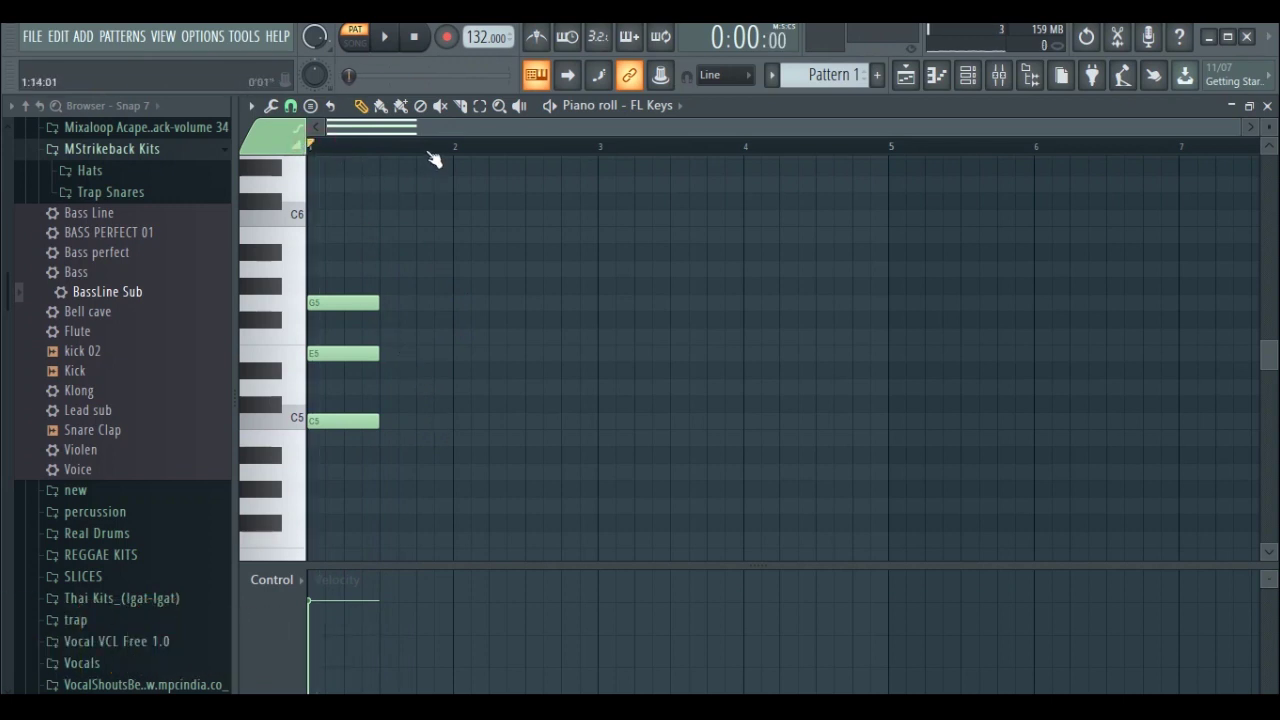
left_click_drag(417, 483, 486, 303)
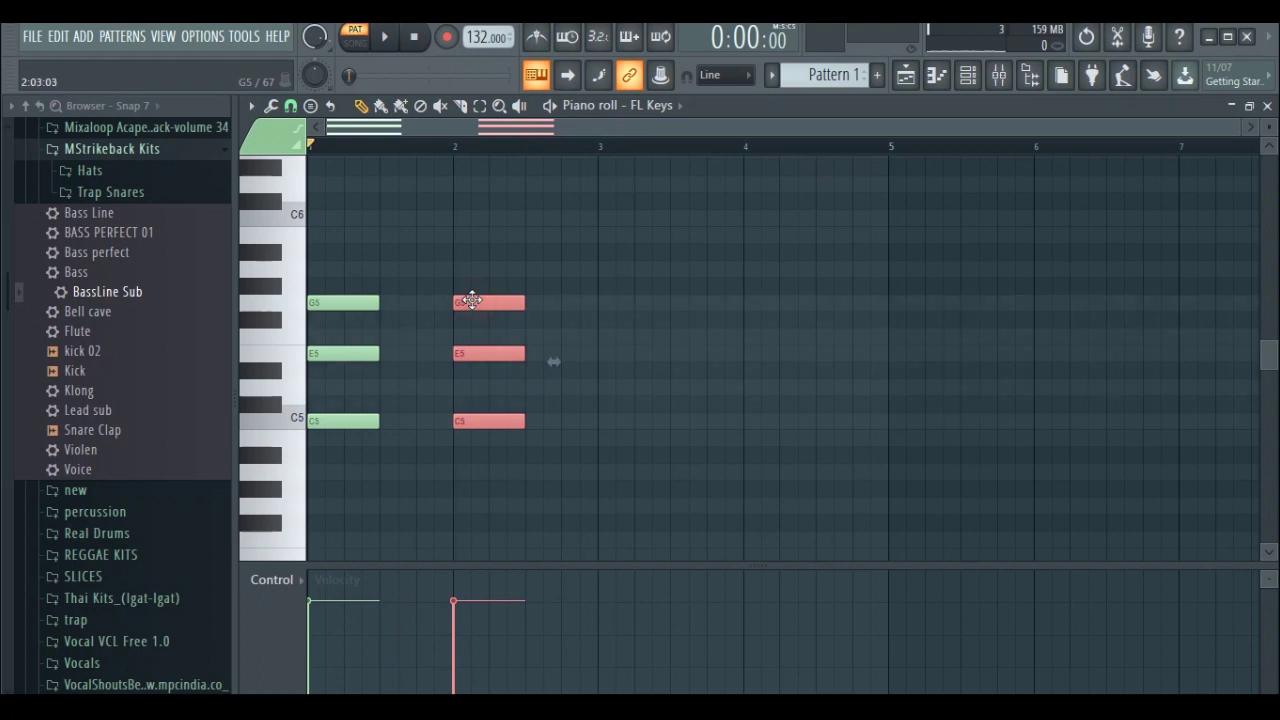
left_click_drag(471, 302, 488, 370)
Lower the middle note of the bar 2 chord to C5 and play back both chords
left_click(488, 384)
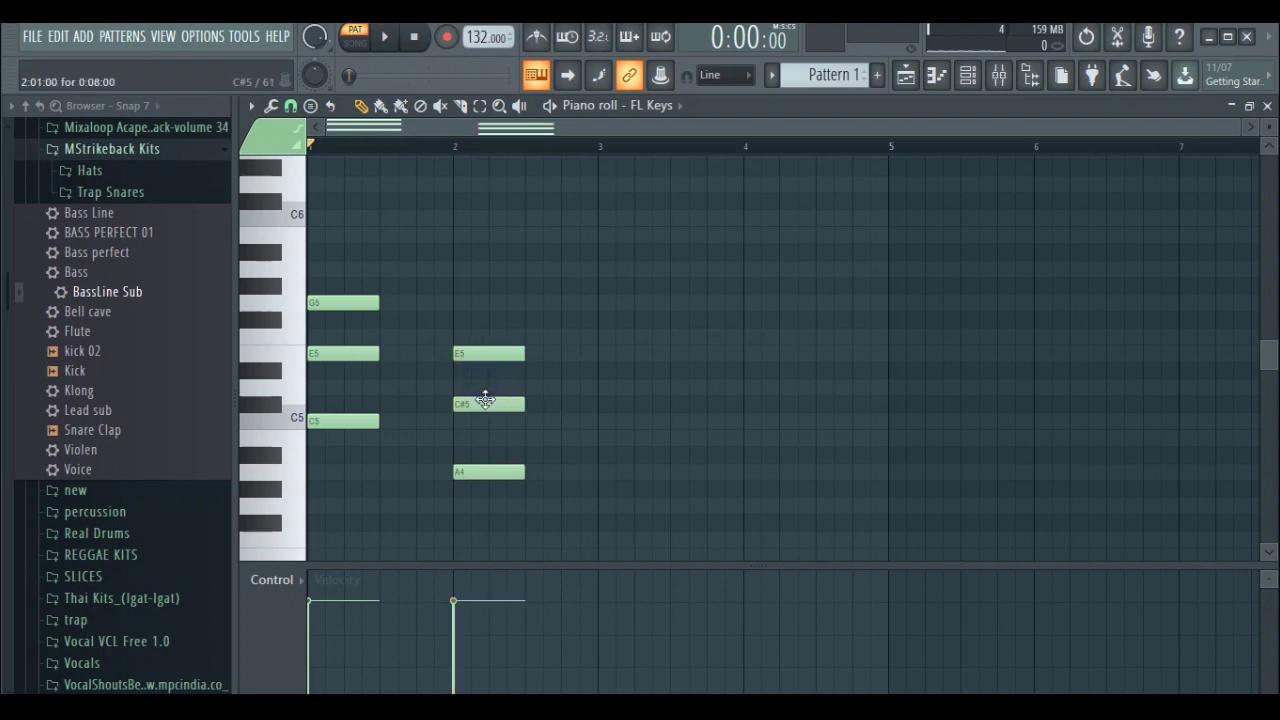
left_click(480, 405)
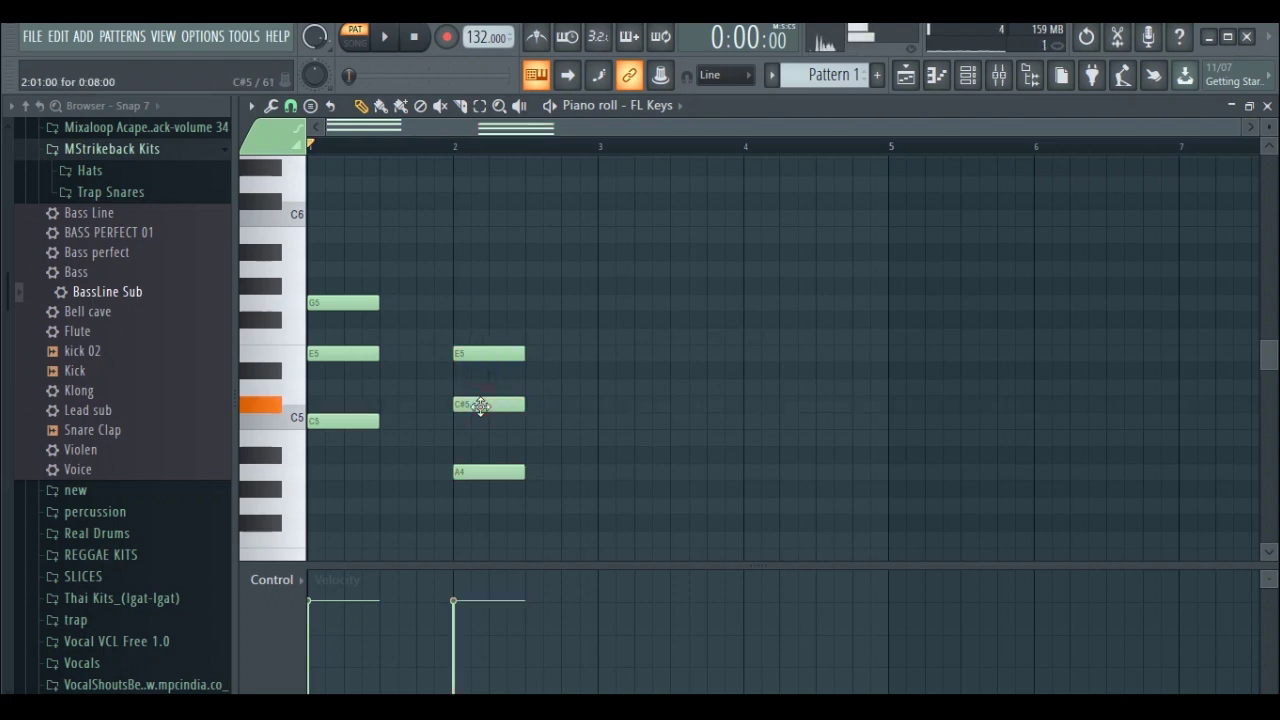
left_click_drag(480, 405, 481, 421)
key("space")
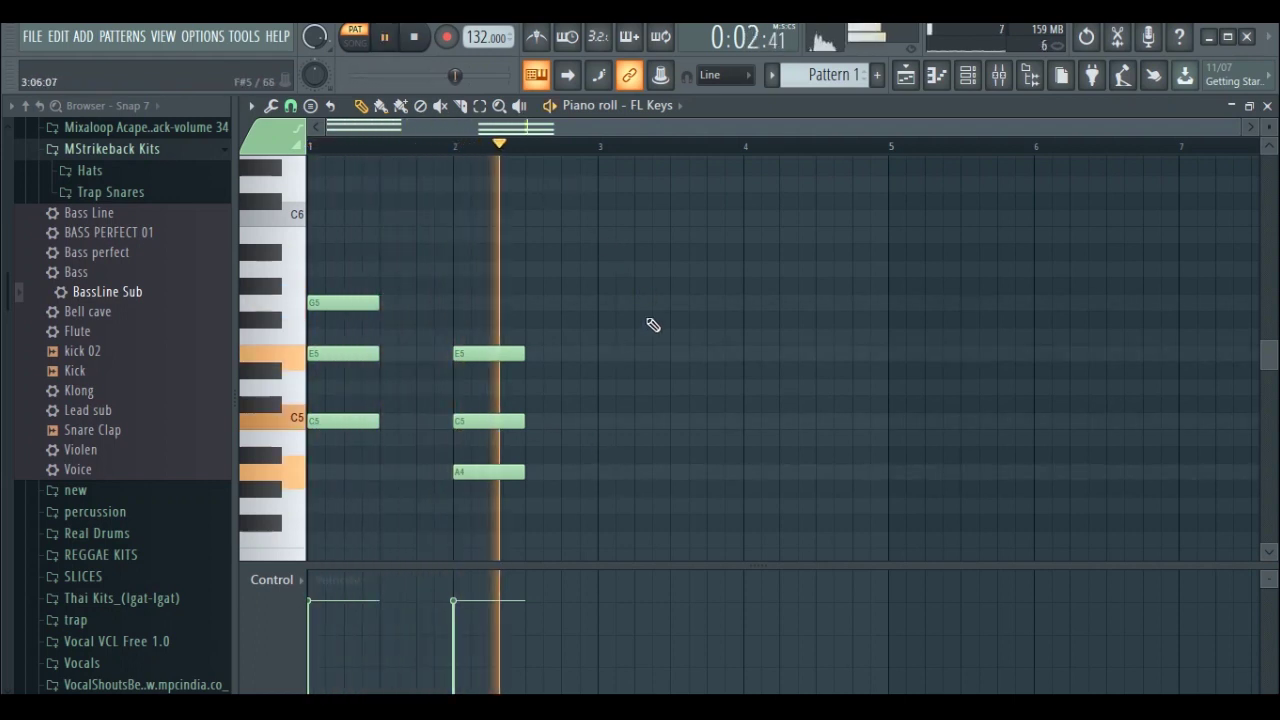
key("space")
Copy the bar 2 chord to bar 3 and turn it into an F major chord of A4, C5 and F5
left_click_drag(566, 516, 617, 371)
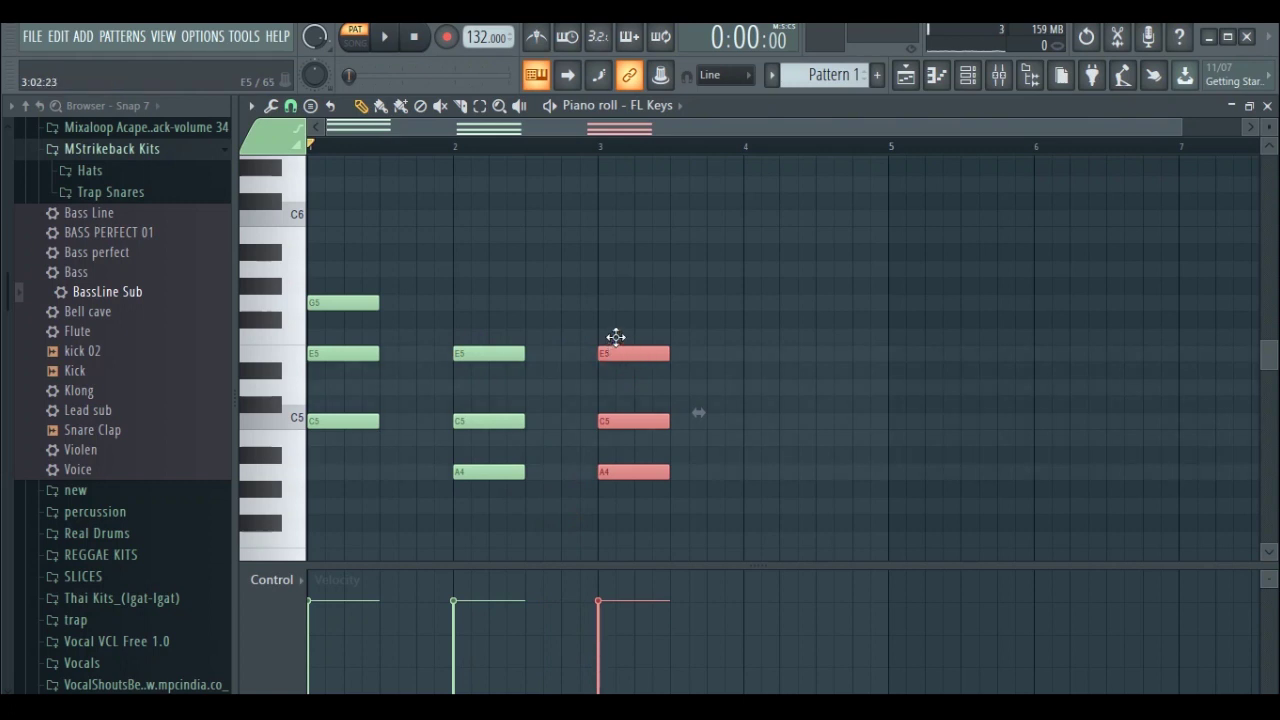
left_click_drag(616, 337, 617, 340)
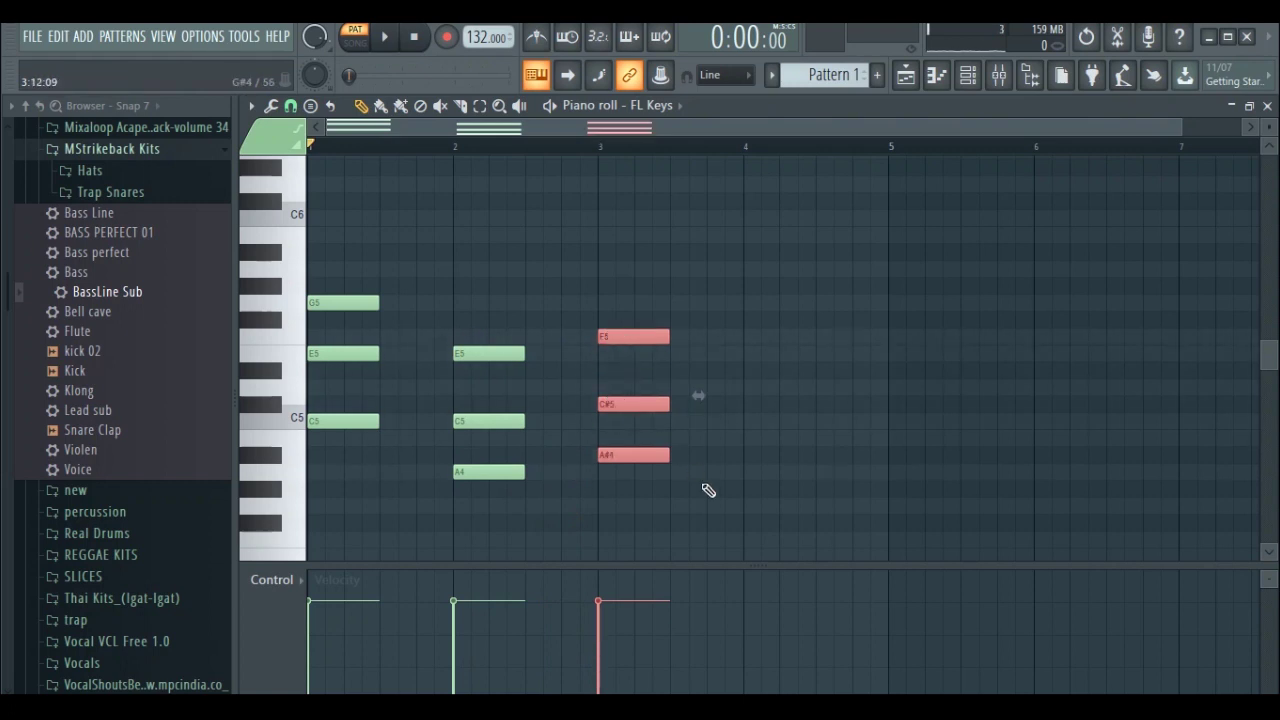
left_click_drag(697, 490, 623, 422)
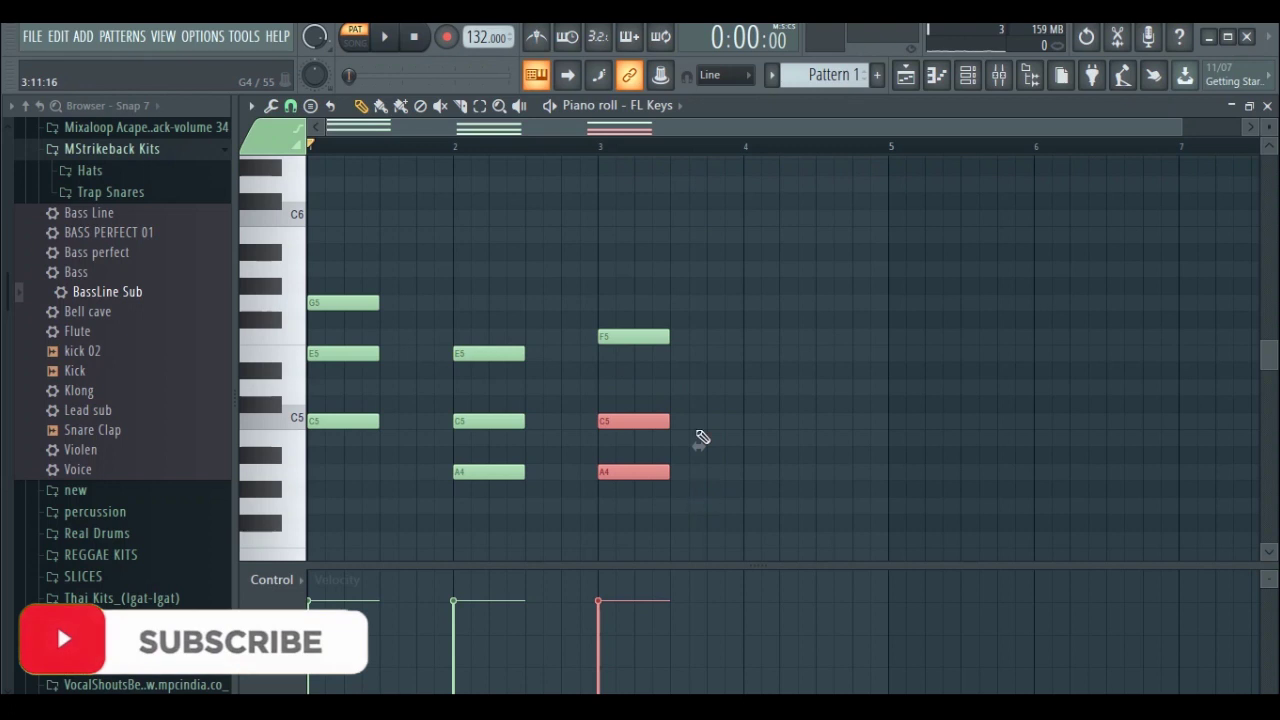
Duplicate the bar 3 chord into bar 4, raise it two semitones to B4, D5 and G5, and play back the progression
left_click_drag(700, 512, 622, 335)
key("ctrl+b")
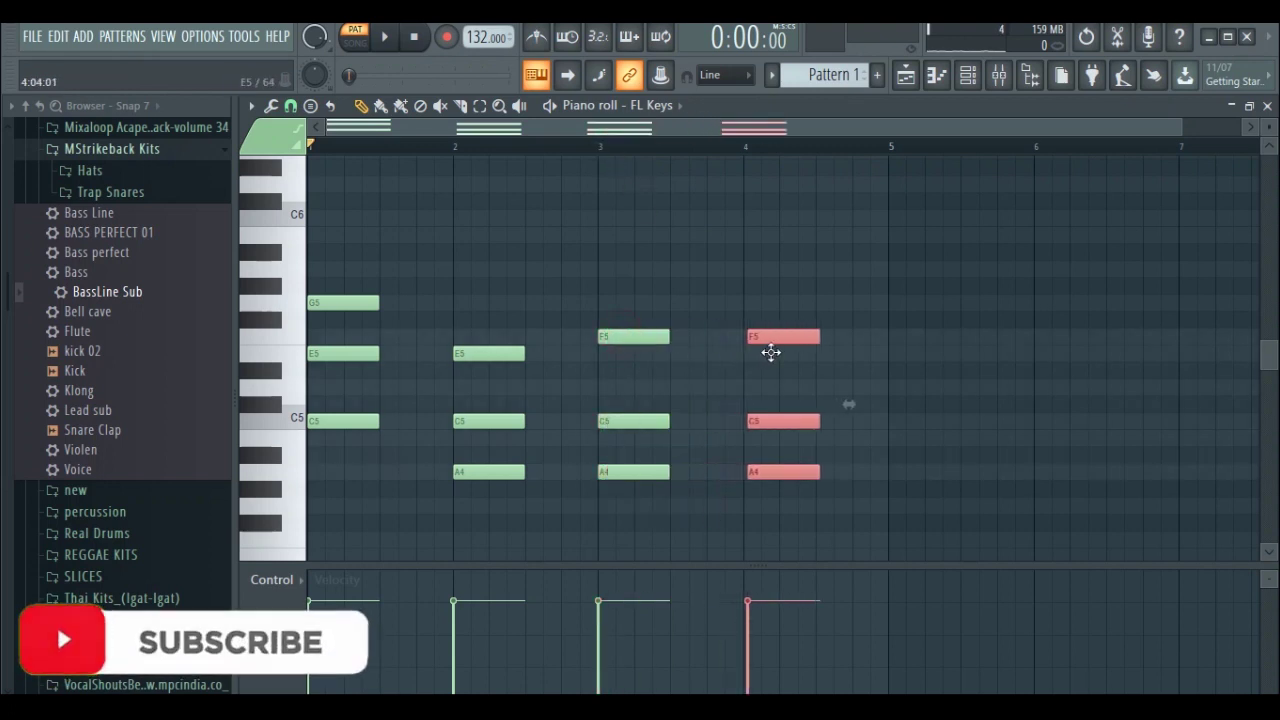
left_click_drag(763, 340, 763, 305)
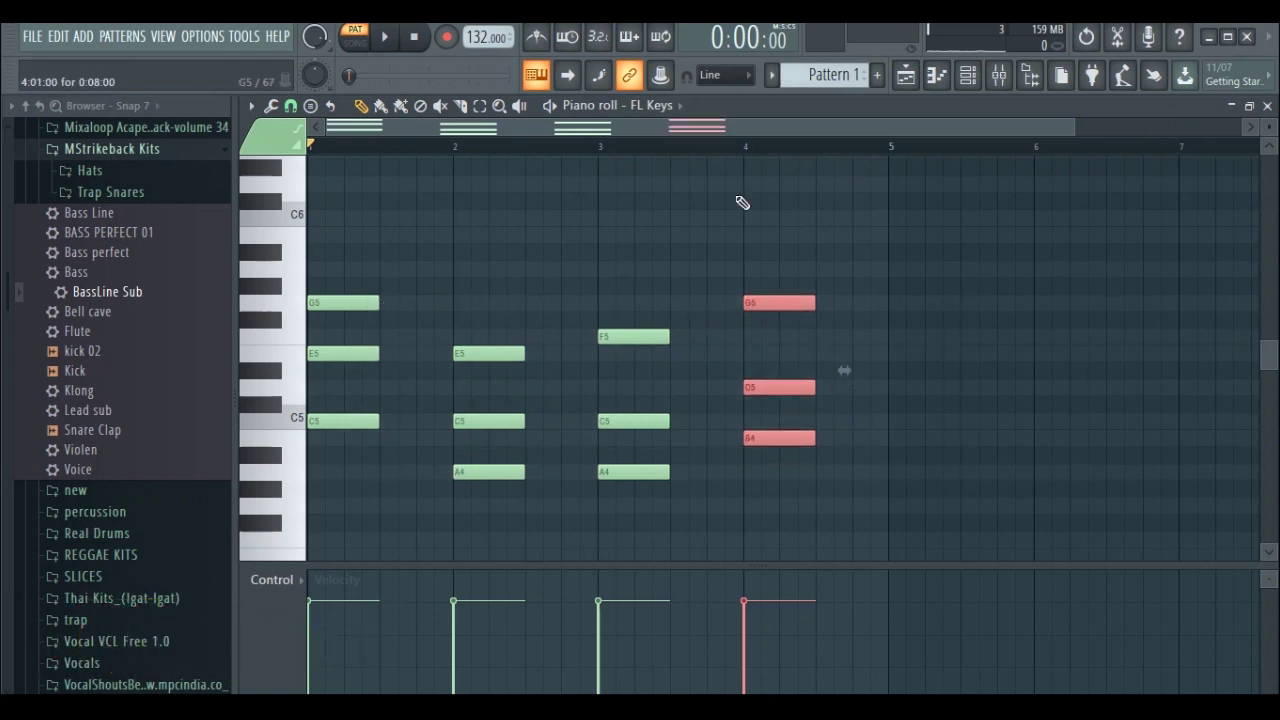
scroll(675, 160, "down", 2)
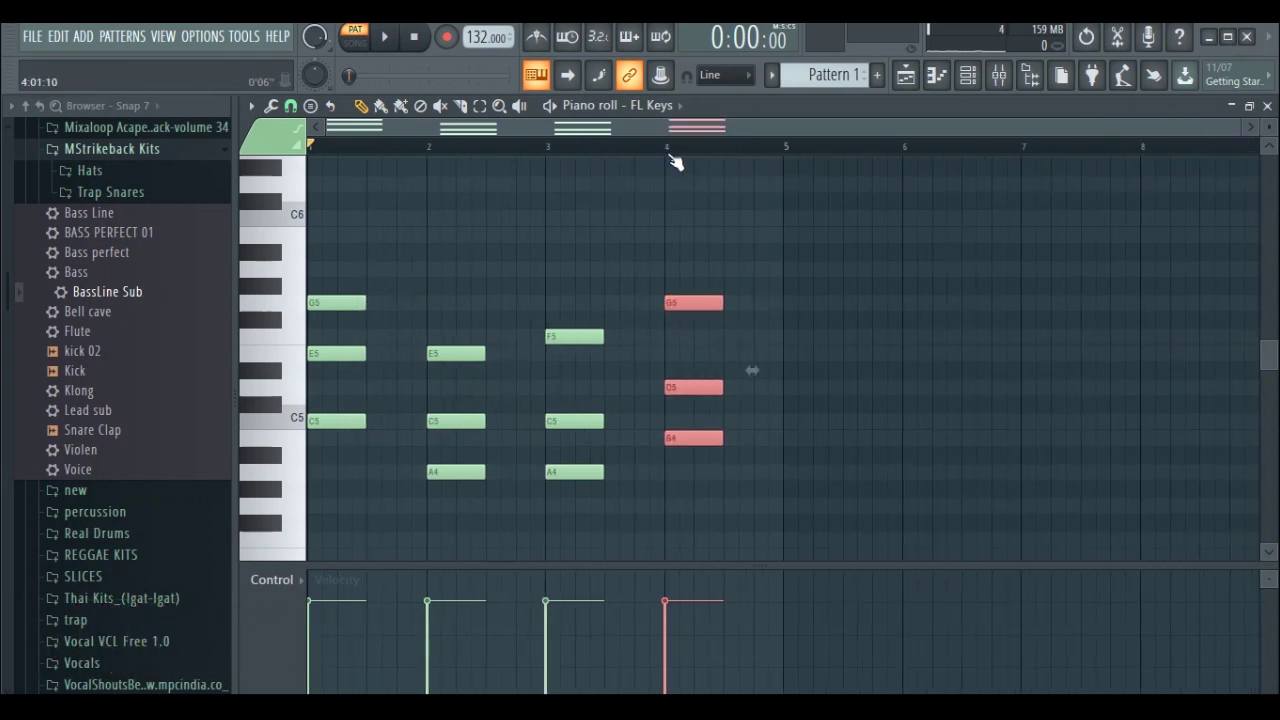
key("space")
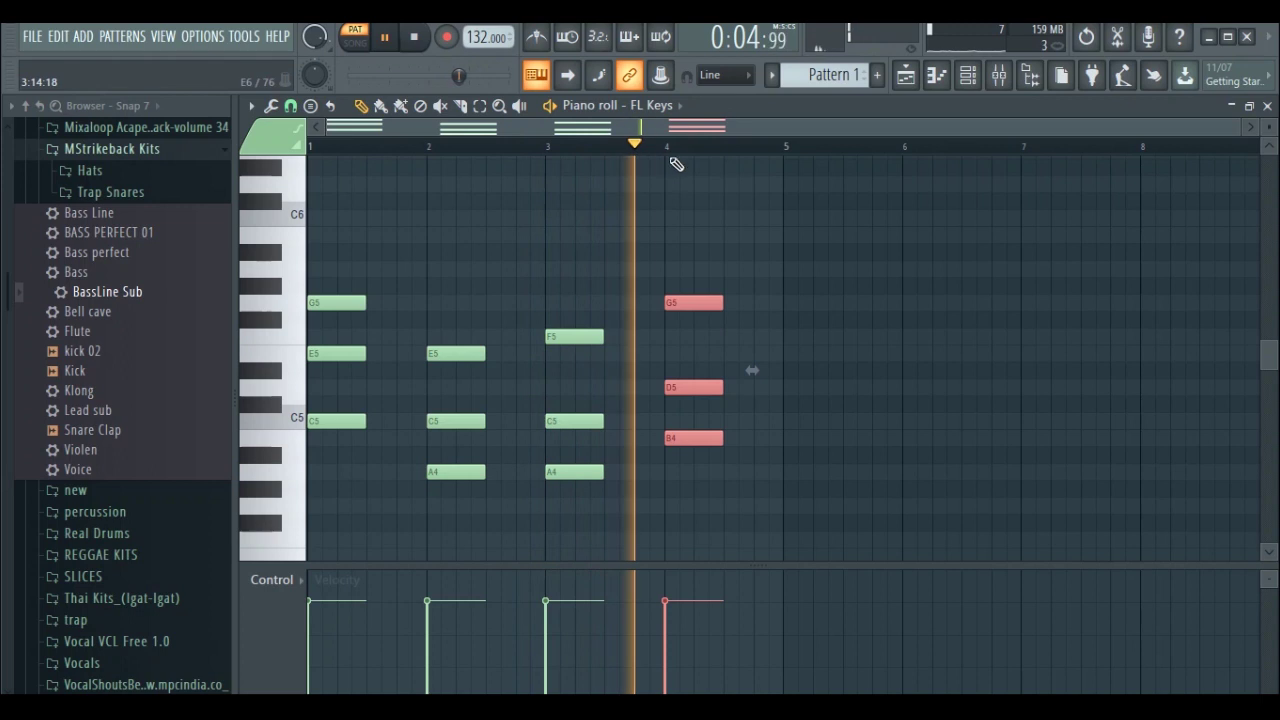
key("space")
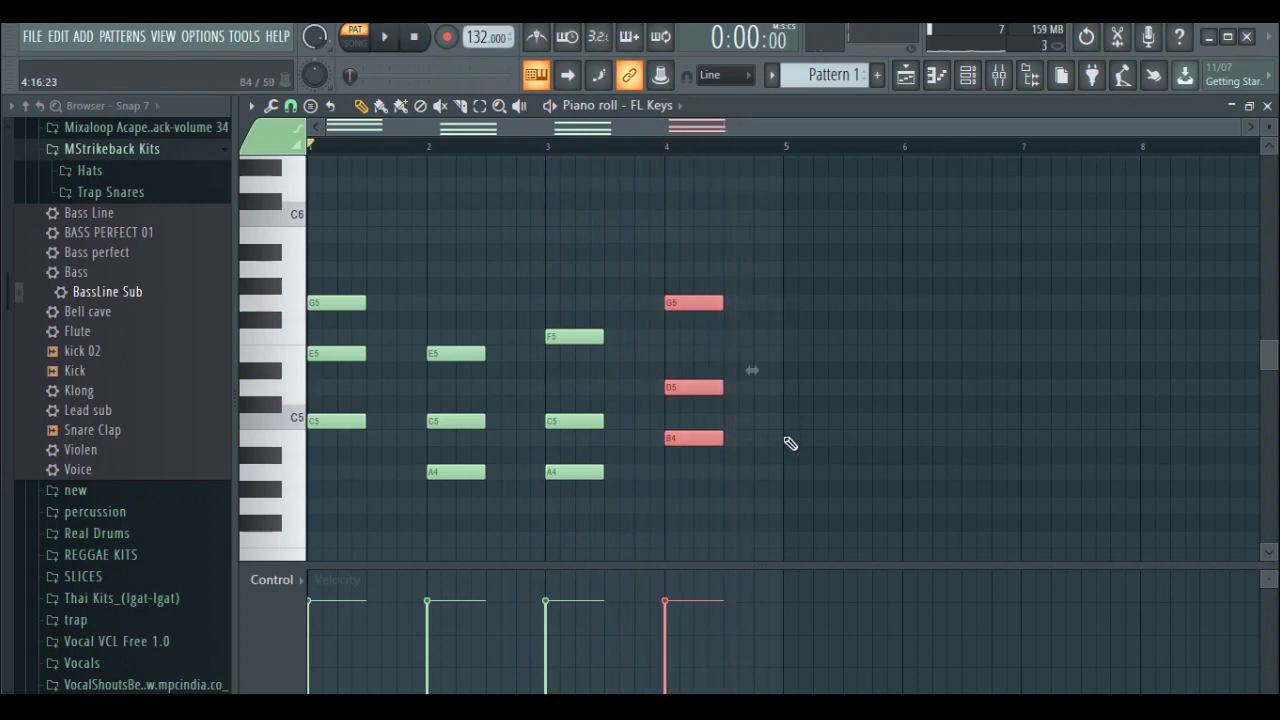
Select all four chords, transpose them down one octave and play back the pattern
scroll(786, 475, "down", 4)
left_click_drag(816, 461, 250, 158)
scroll(570, 230, "down", 4)
scroll(580, 220, "up", 6)
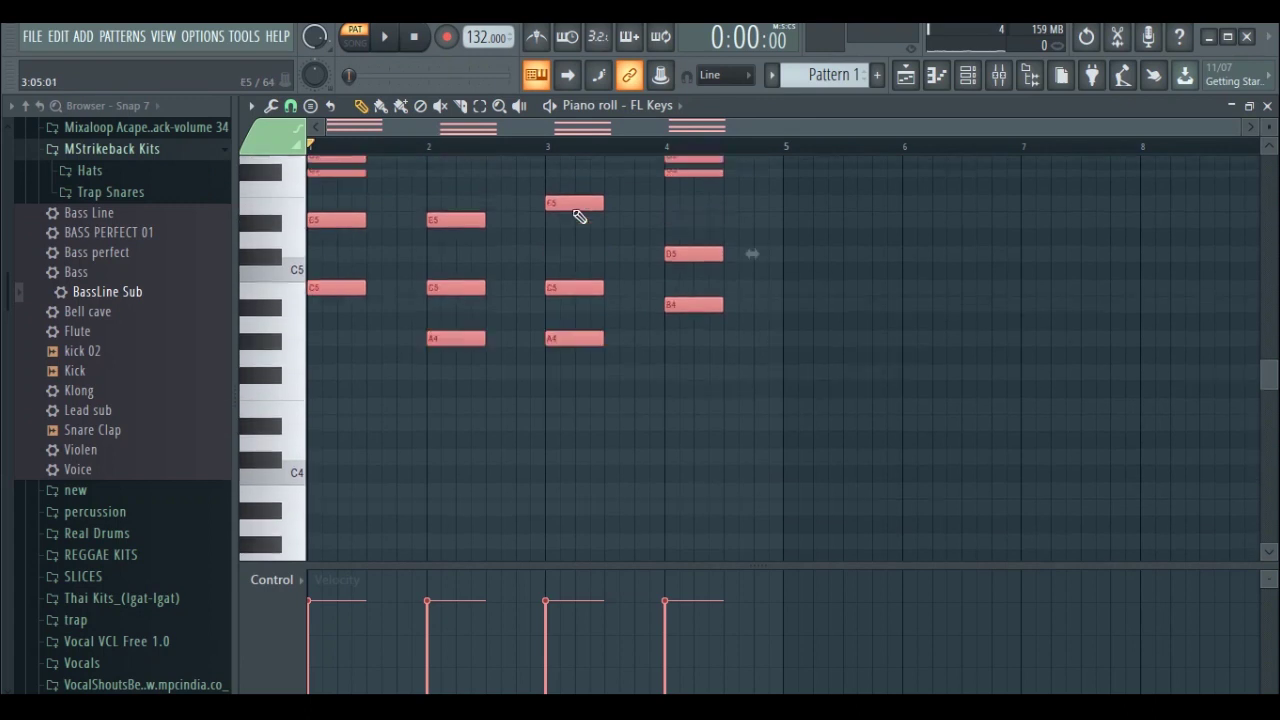
scroll(577, 229, "up", 2)
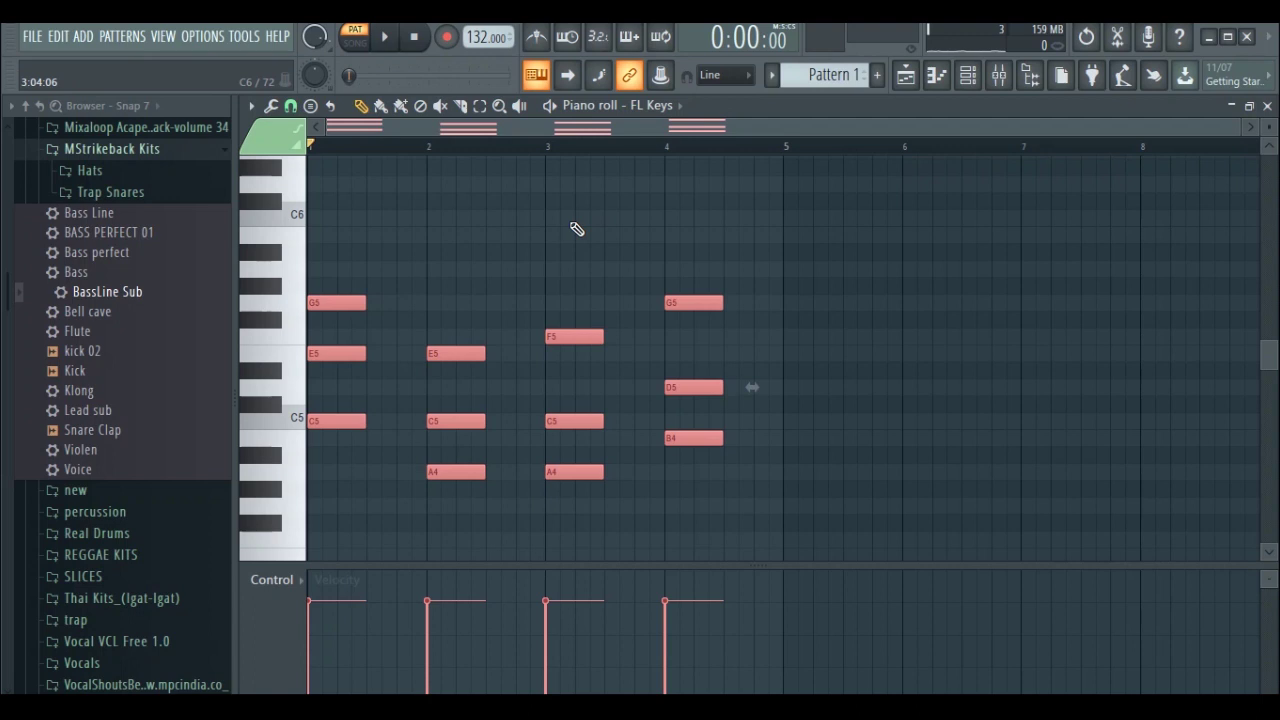
key("ctrl+Down")
scroll(585, 250, "down", 4)
key("space")
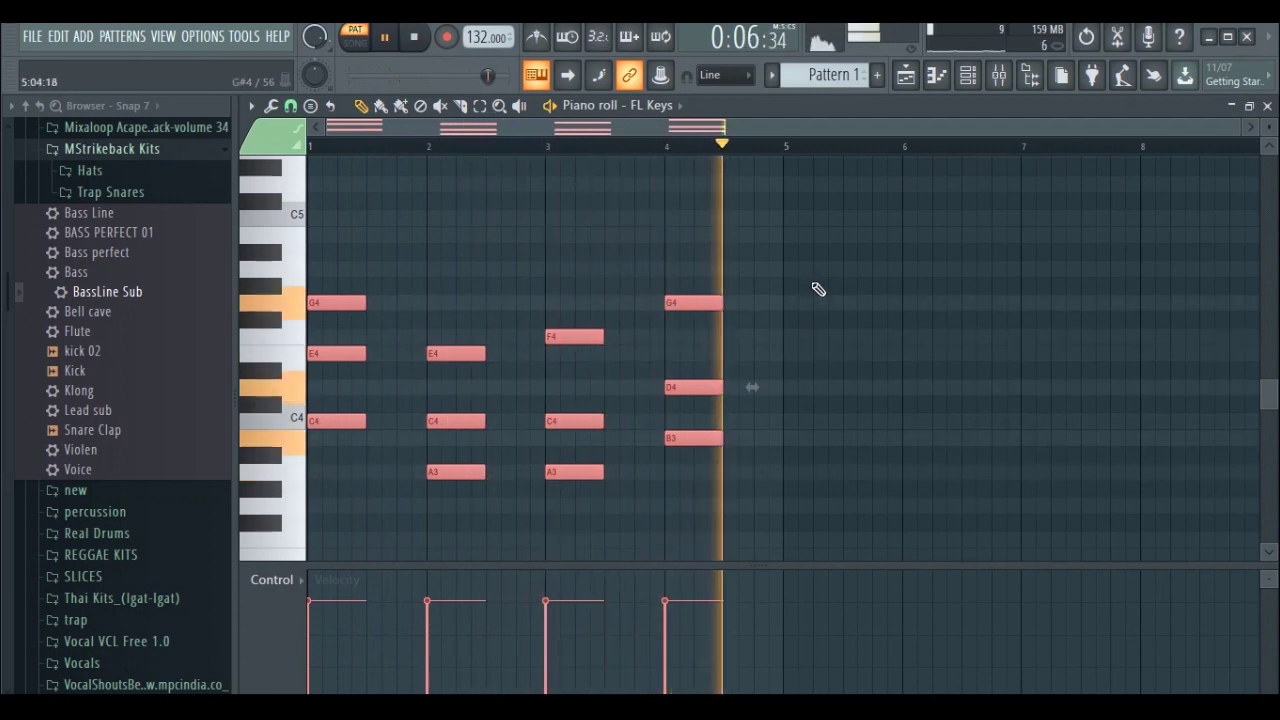
key("space")
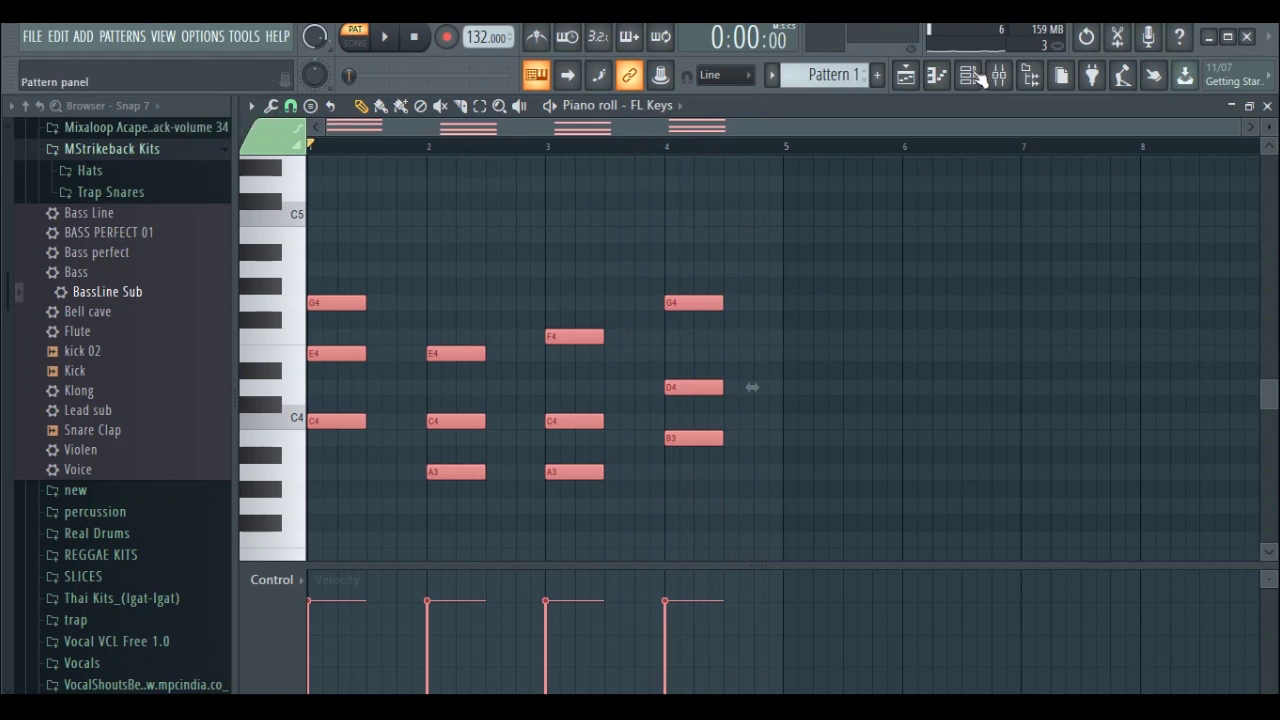
Place two Pattern 1 clips back to back on Track 1 of the playlist, starting at bars 1 and 5
left_click(926, 78)
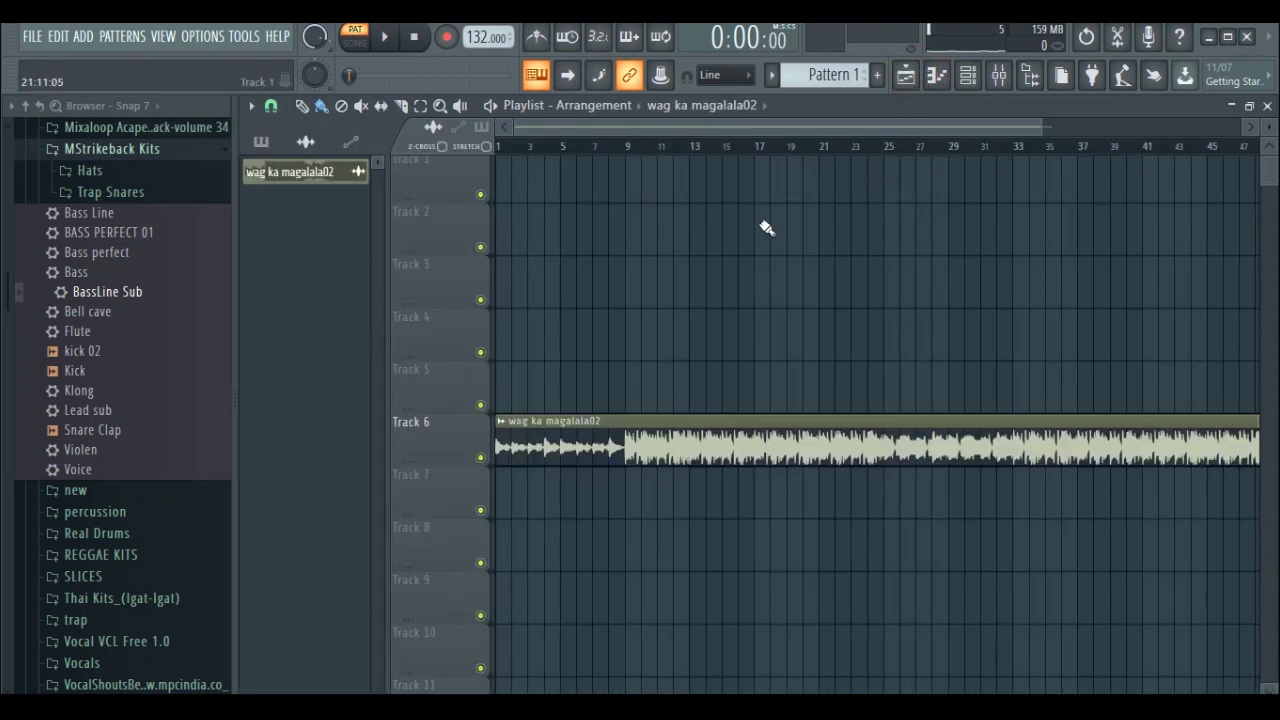
left_click(260, 141)
left_click(290, 187)
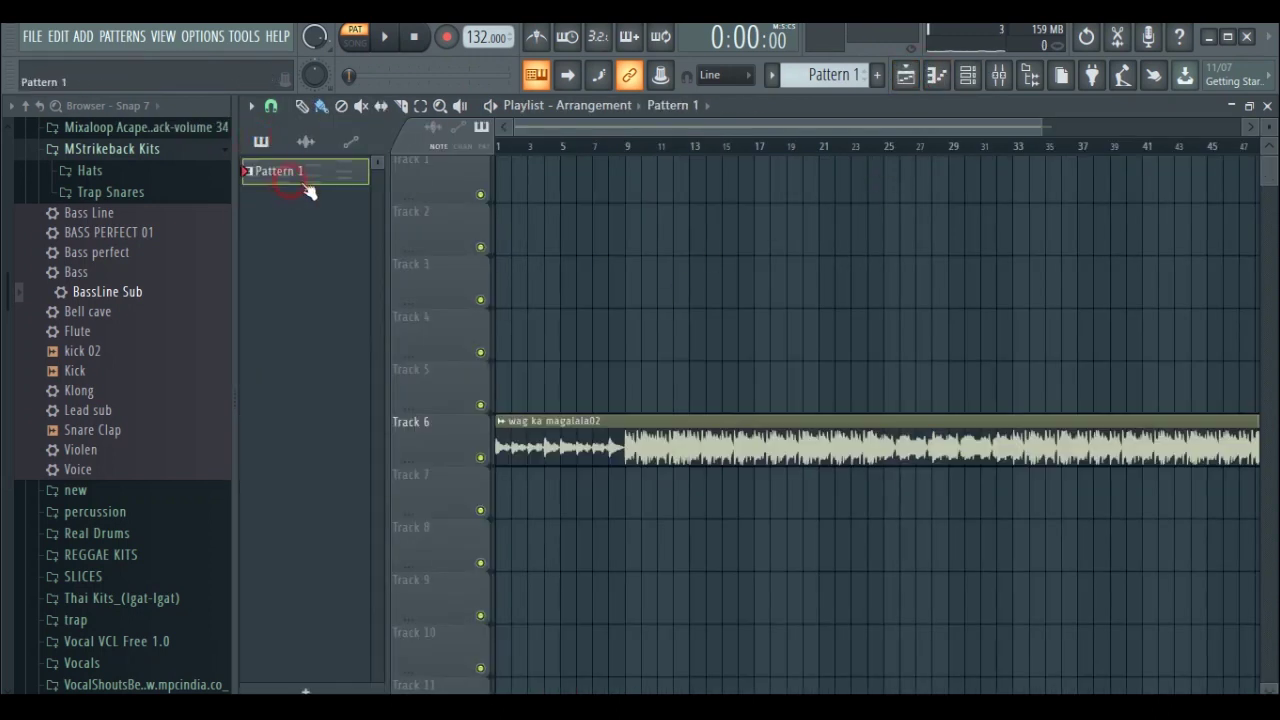
left_click(508, 193)
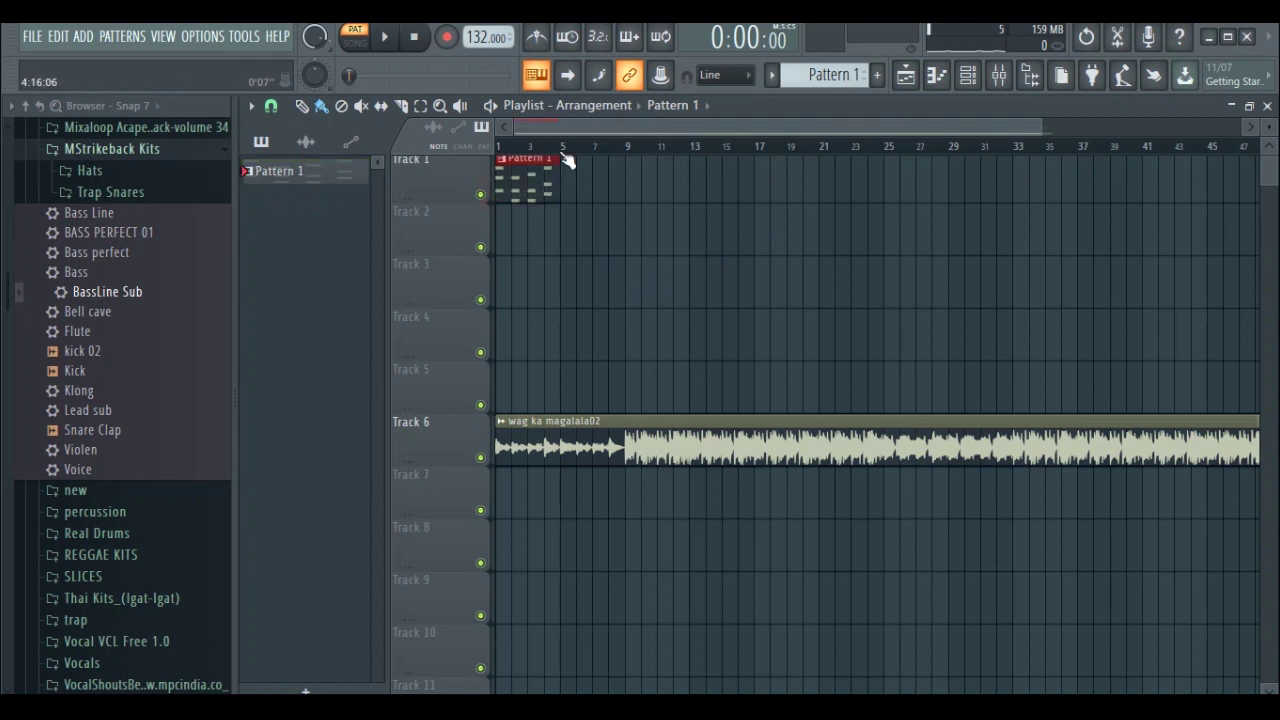
scroll(578, 206, "up", 1)
left_click_drag(582, 130, 566, 130)
scroll(604, 312, "up", 1)
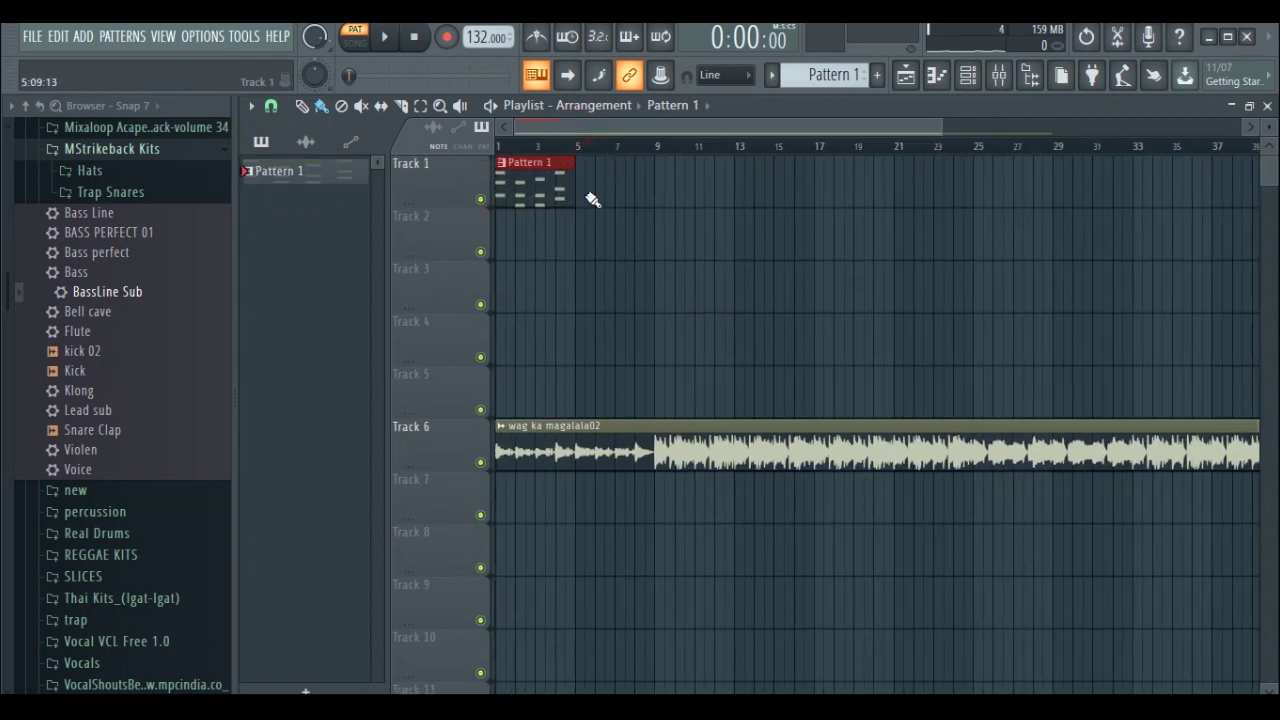
left_click(583, 192)
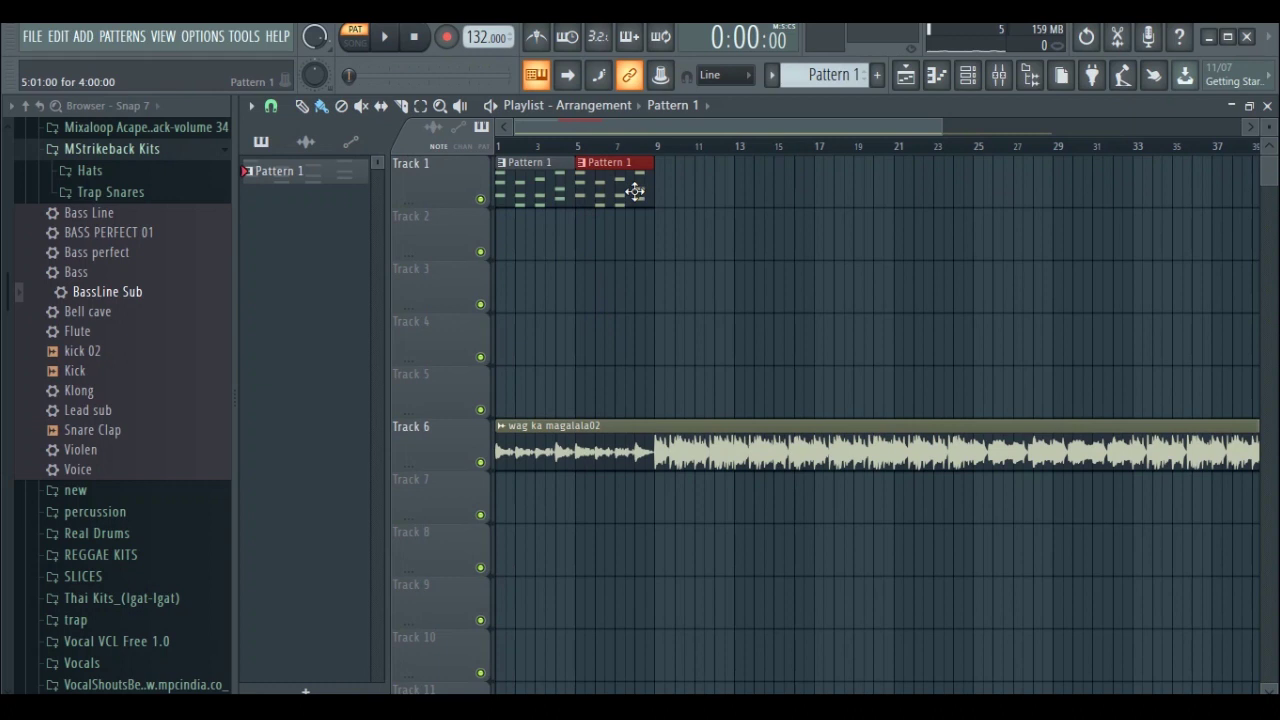
Switch playback to song mode, audition Track 6 in solo from the start, and unmute Tracks 1 and 2
left_click(541, 146)
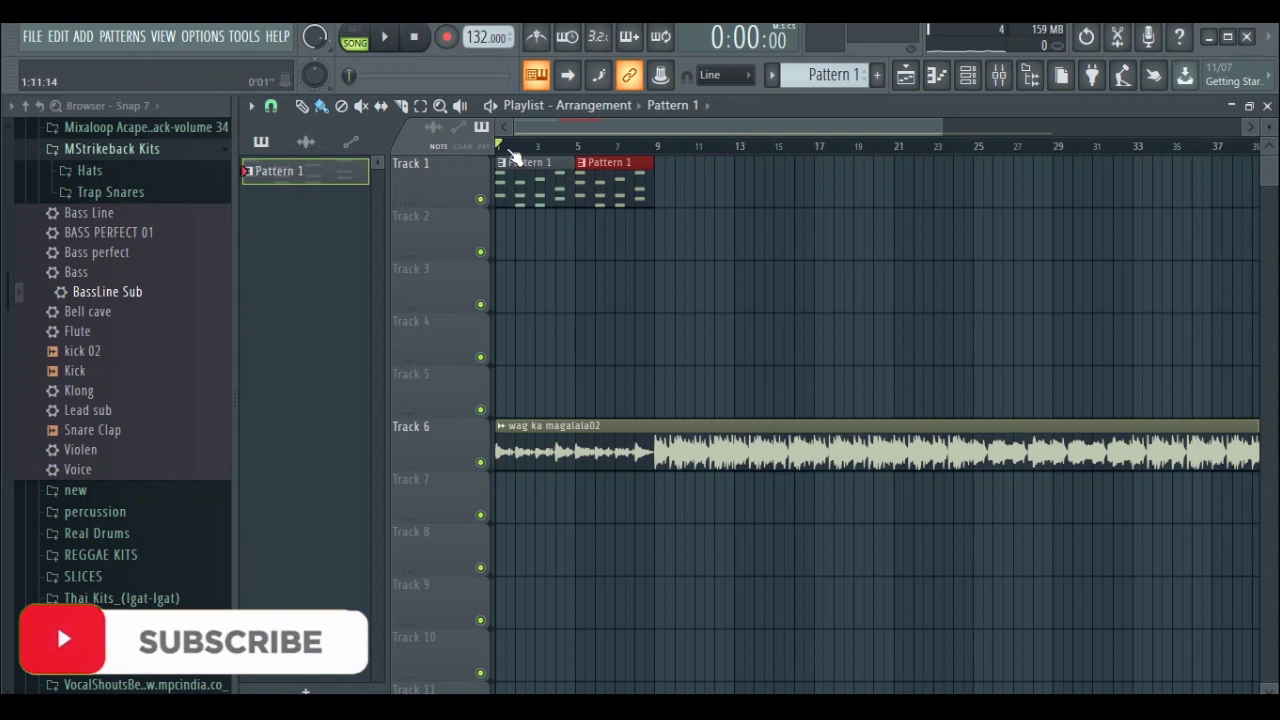
right_click(480, 464)
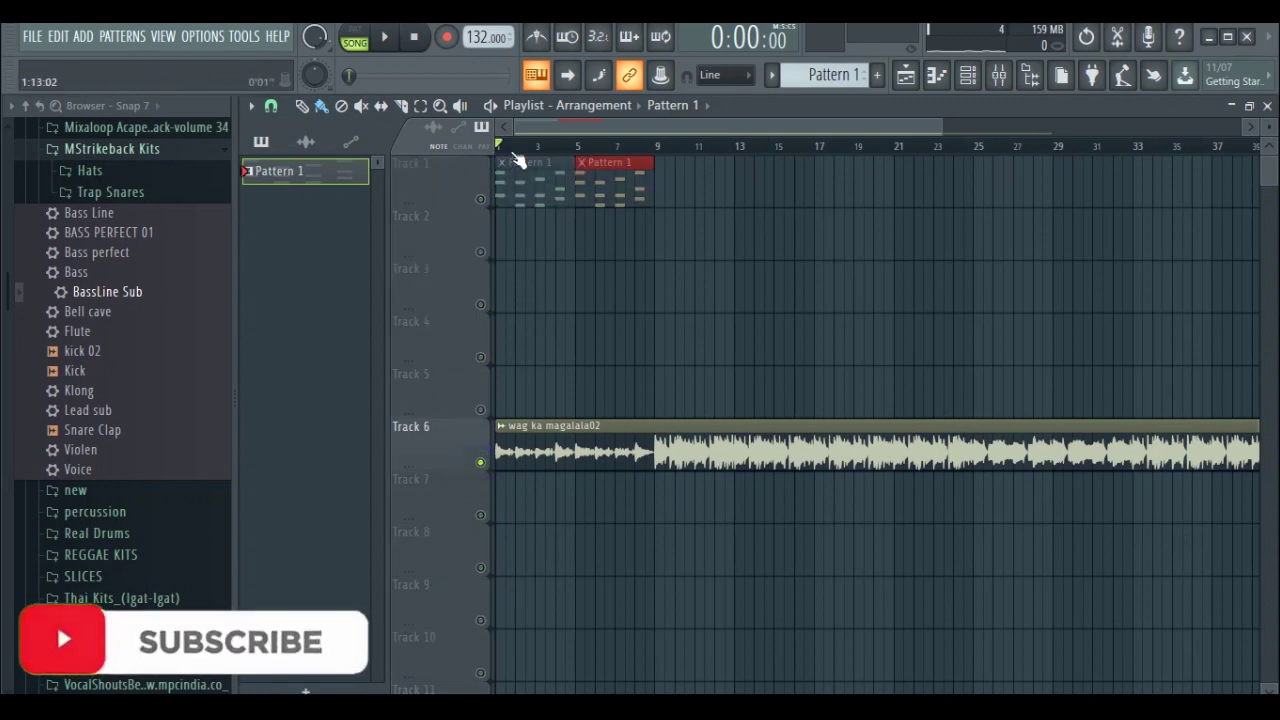
key("space")
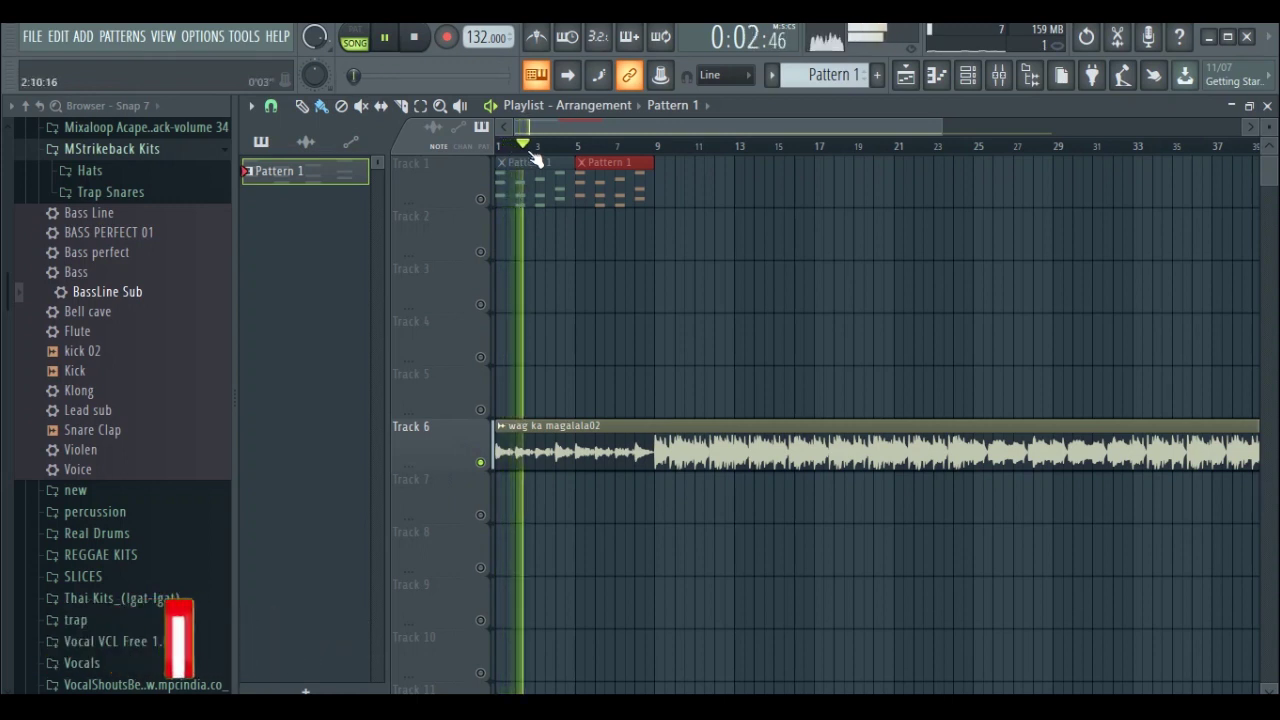
key("space")
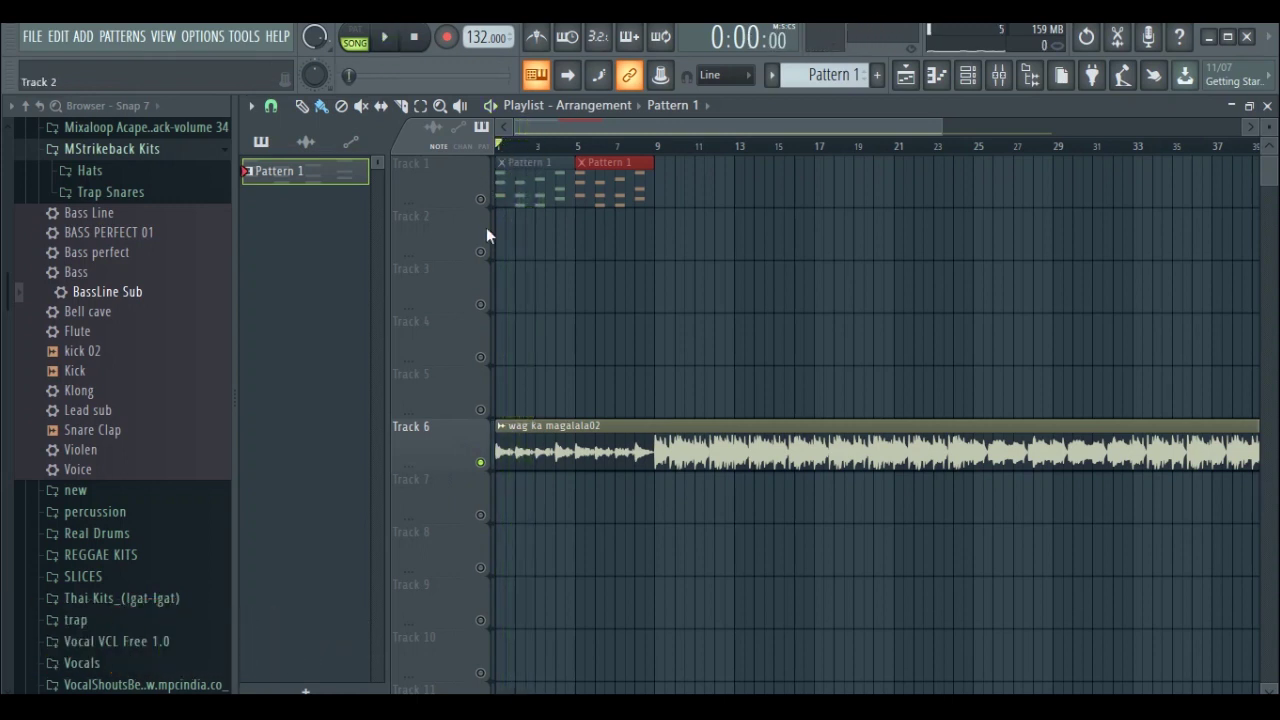
left_click(480, 200)
left_click(480, 251)
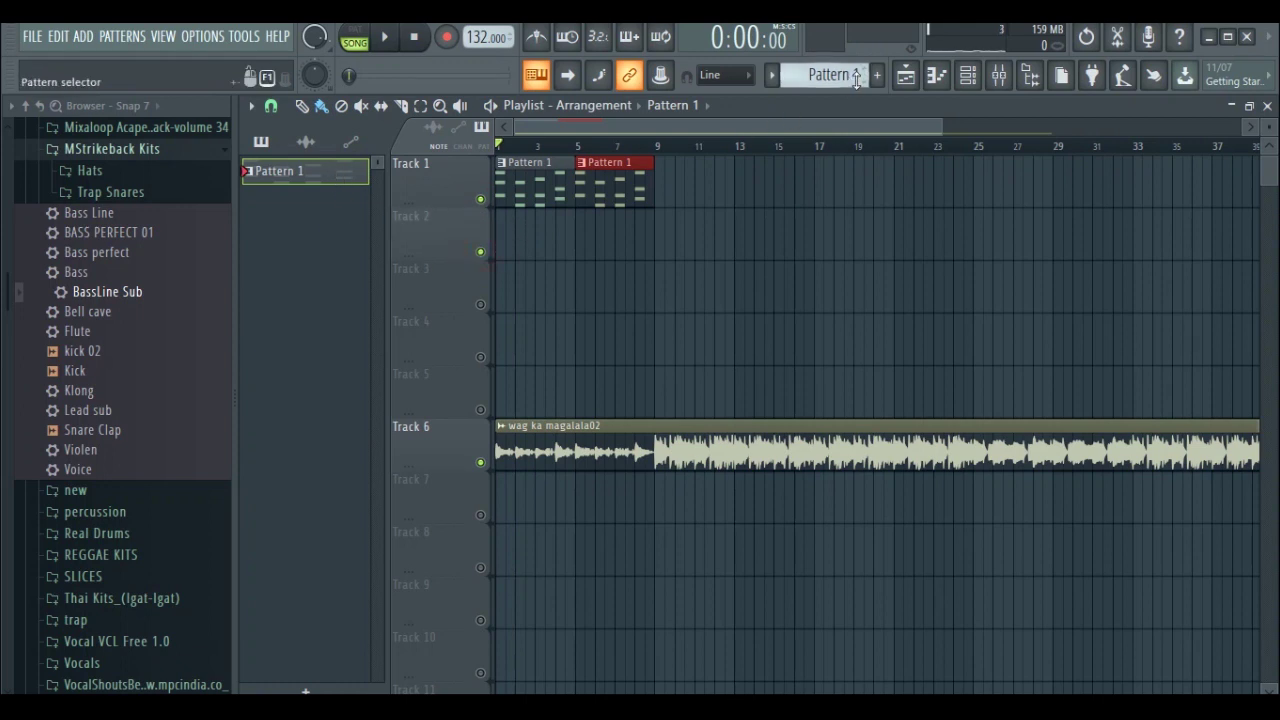
Switch to the empty Pattern 2 and place it on Track 2 from bar 1, extended to bar 9
scroll(856, 80, "up", 1)
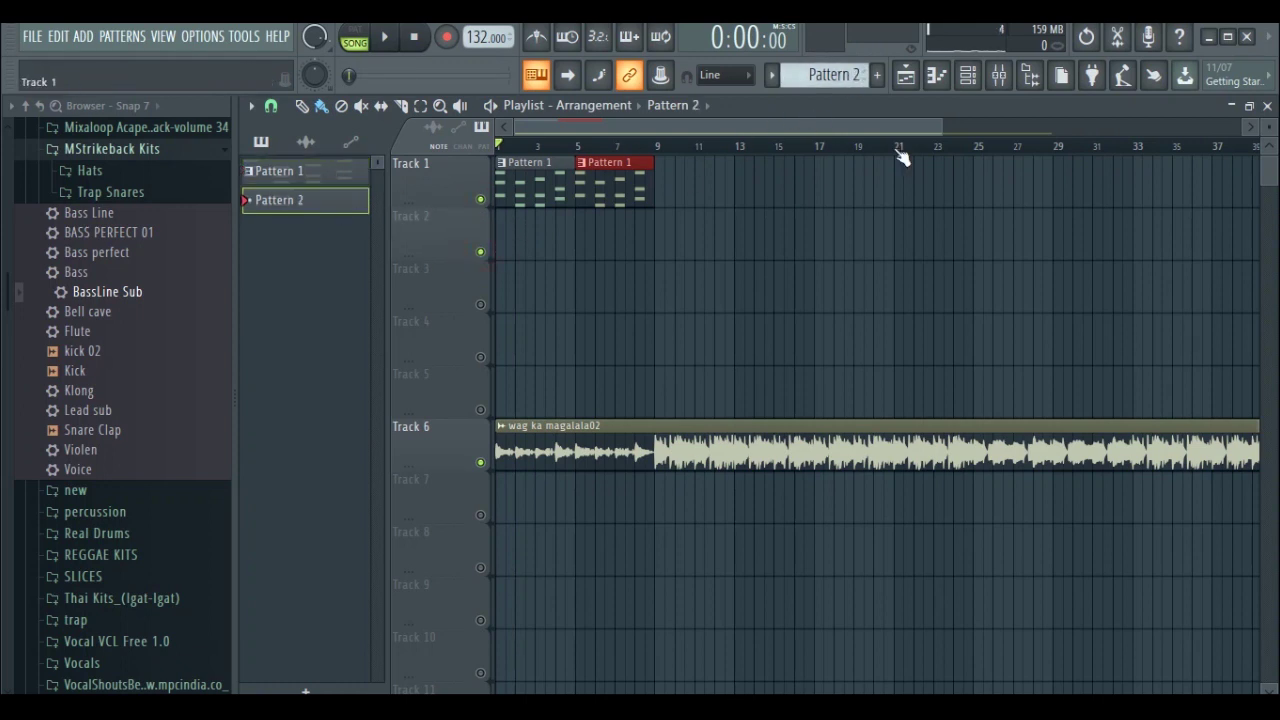
left_click(968, 78)
left_click(977, 84)
left_click(503, 254)
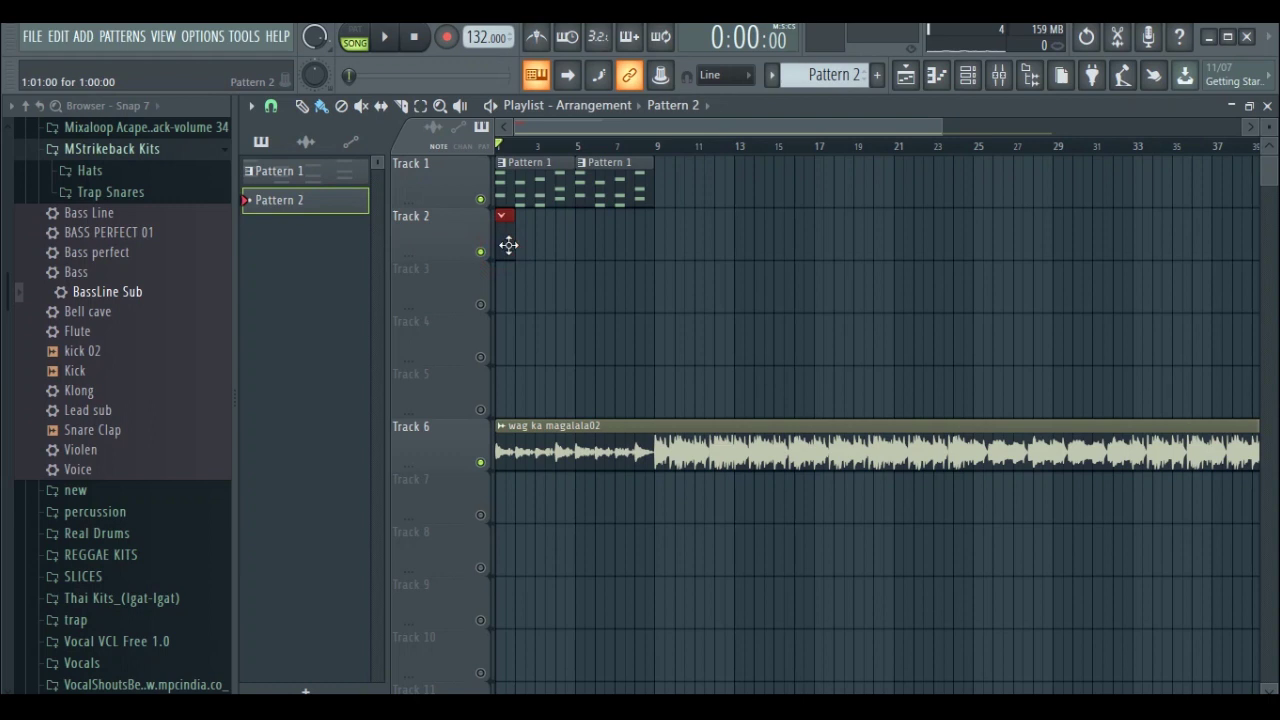
left_click_drag(514, 242, 652, 261)
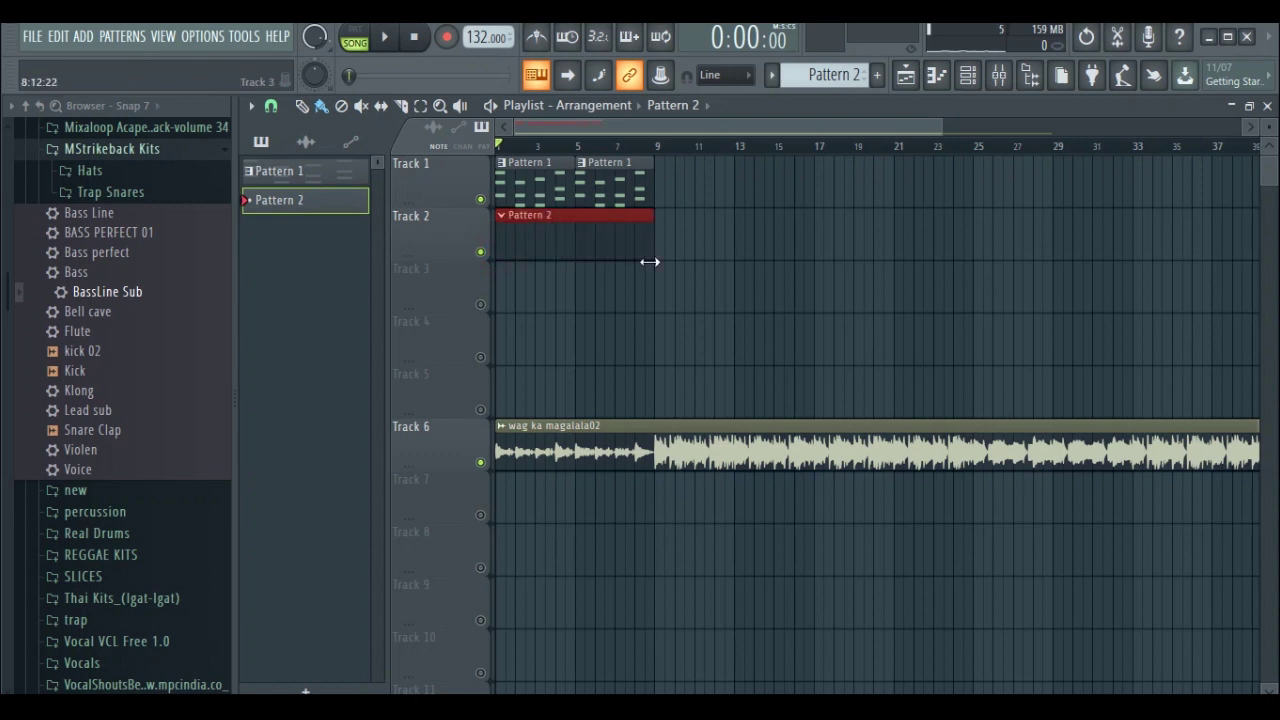
Add the Voice preset from the browser to the channel rack as a new channel and open its piano roll
left_click(967, 75)
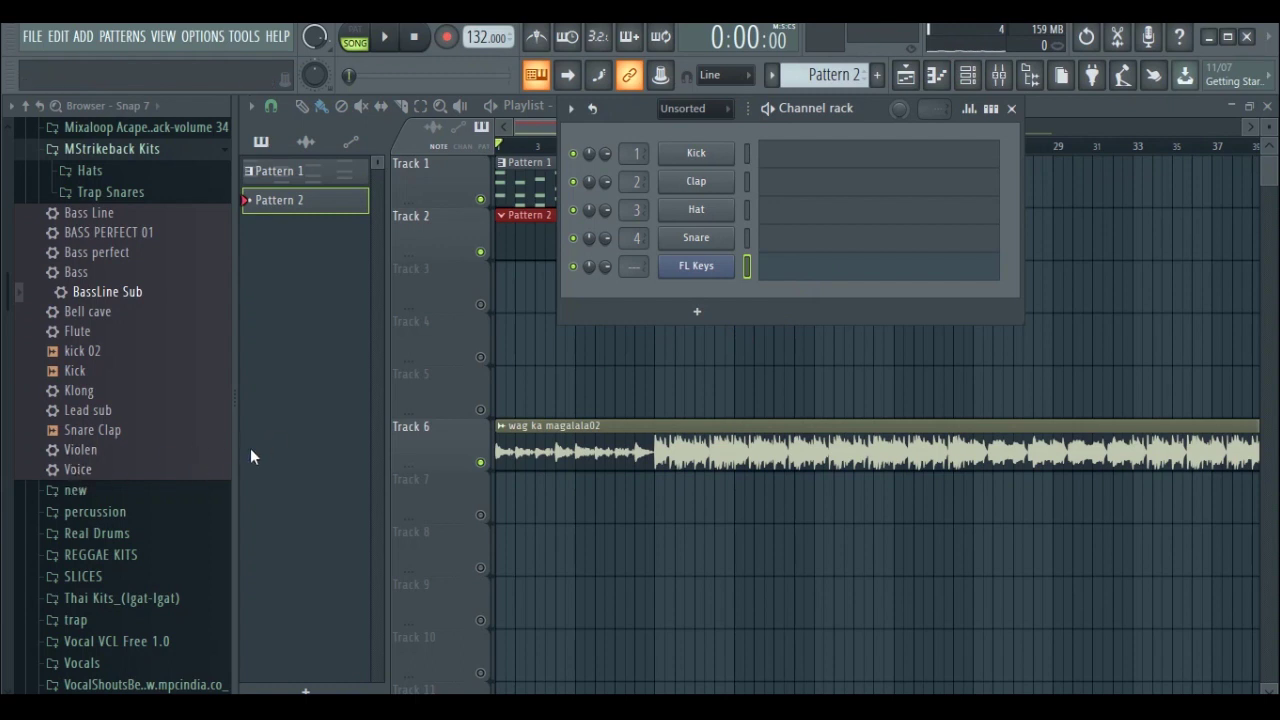
scroll(151, 434, "up", 4)
scroll(157, 414, "down", 6)
scroll(144, 419, "up", 3)
left_click_drag(108, 478, 682, 295)
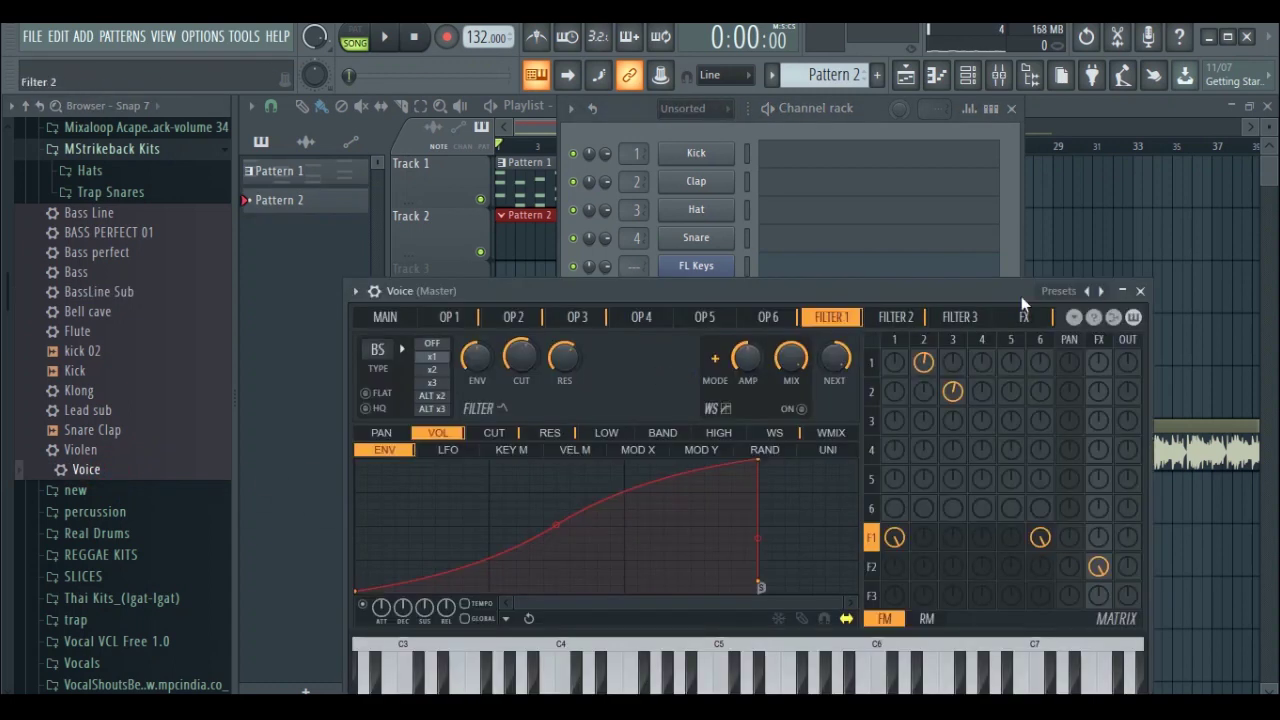
left_click(1139, 292)
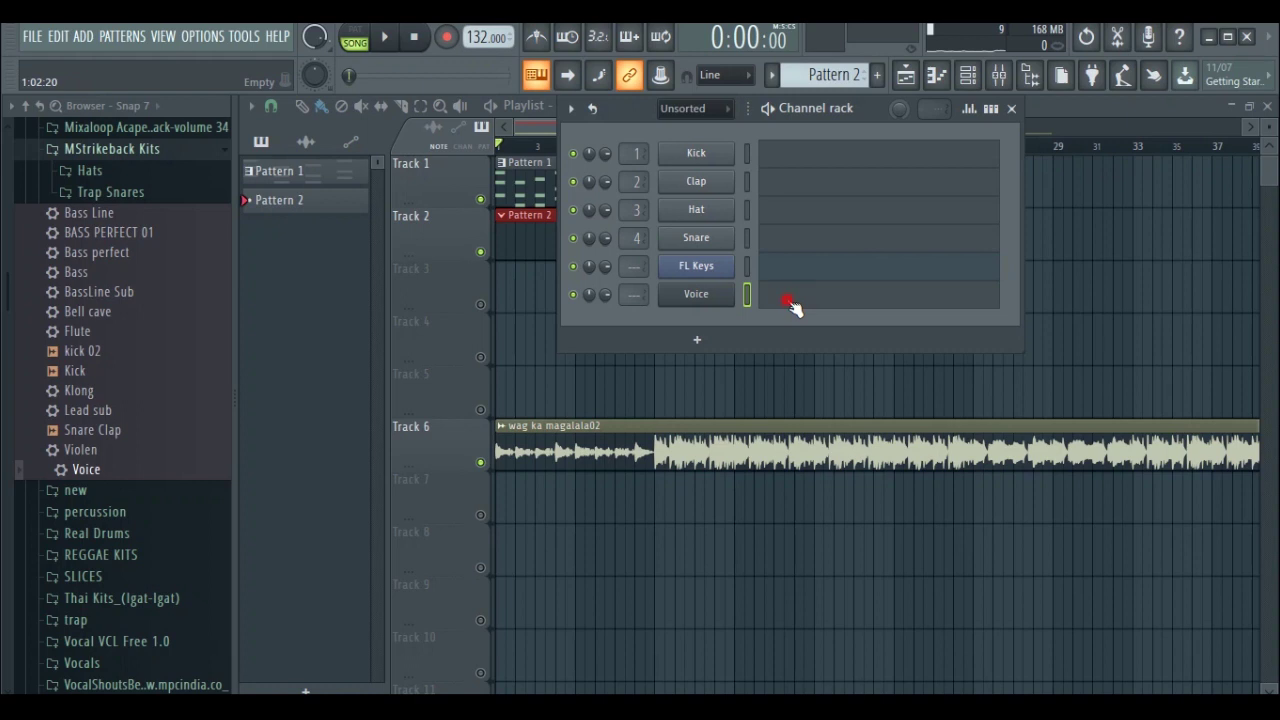
left_click(793, 308)
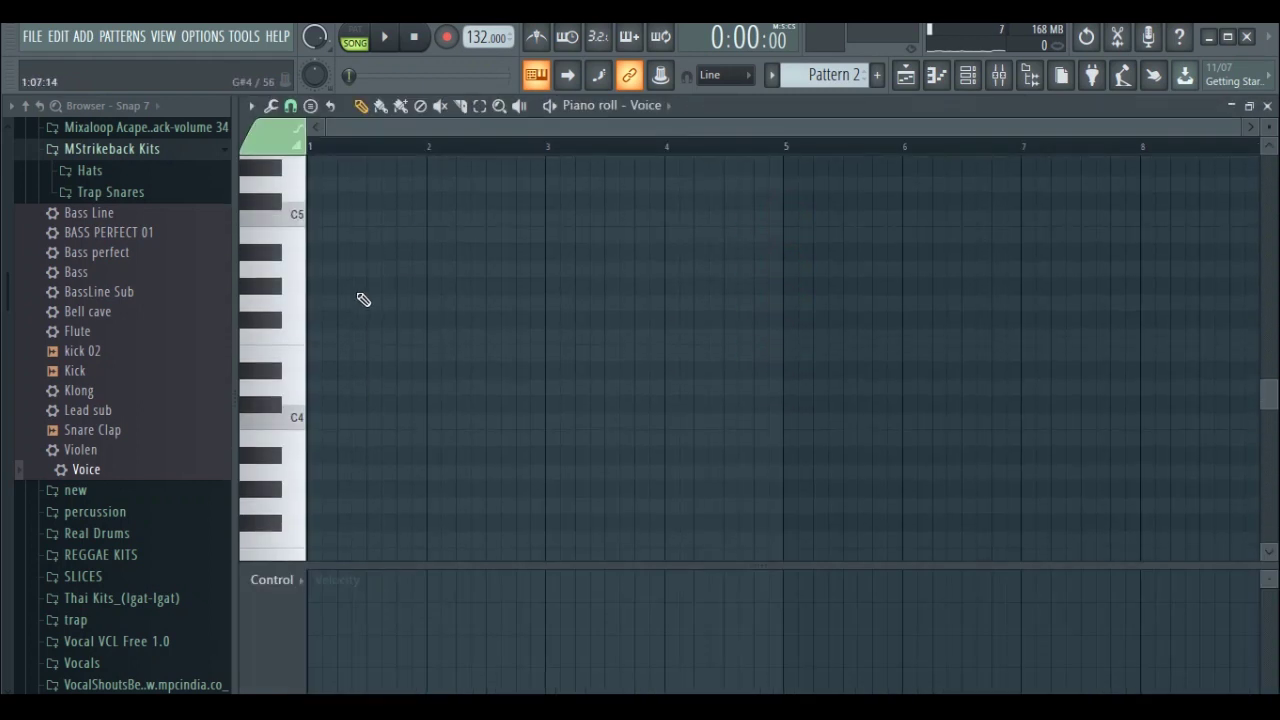
scroll(350, 310, "up", 3)
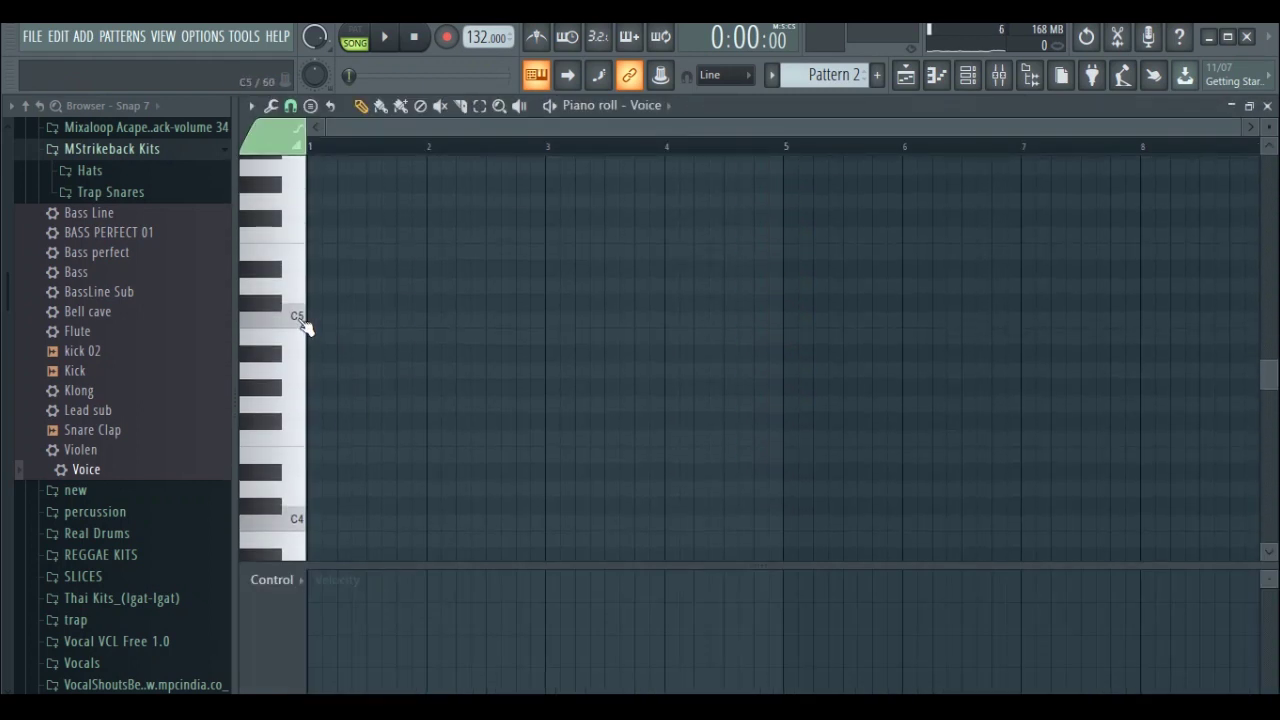
Mute Track 6 in the playlist, then reopen the Voice channel's piano roll for Pattern 2 and preview C5
left_click(300, 318)
left_click(1267, 105)
left_click(480, 464)
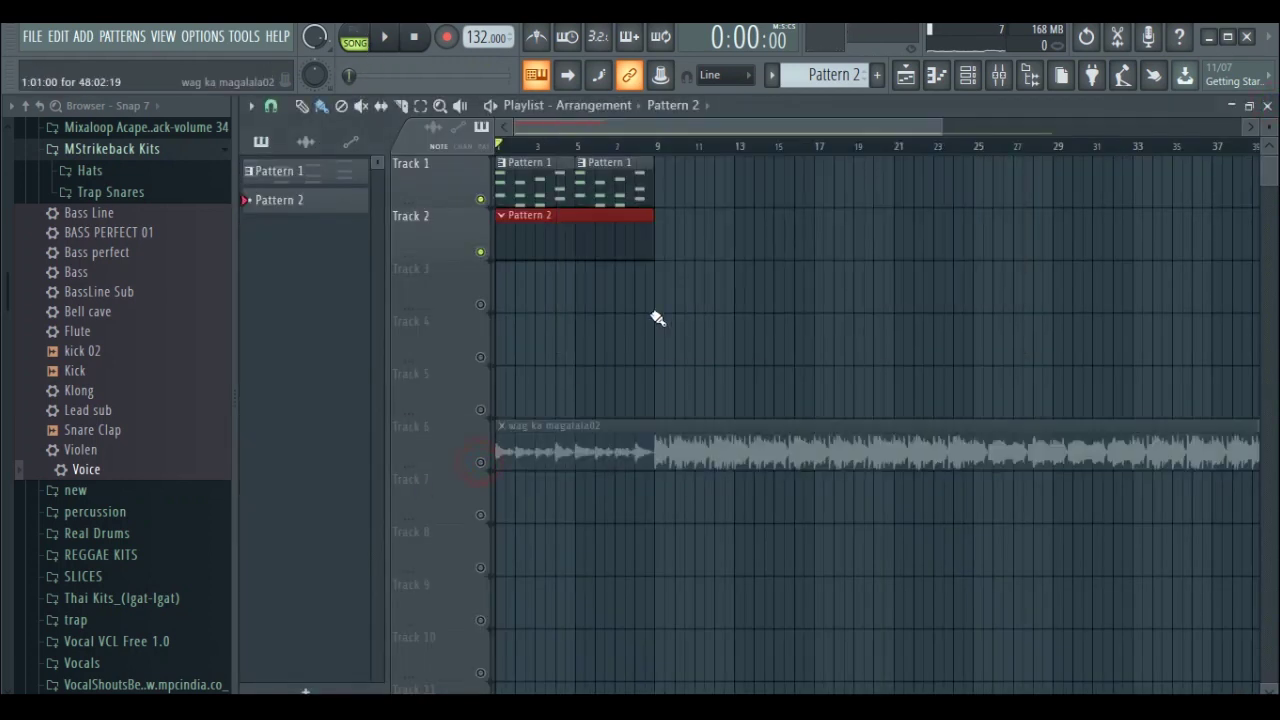
left_click(967, 75)
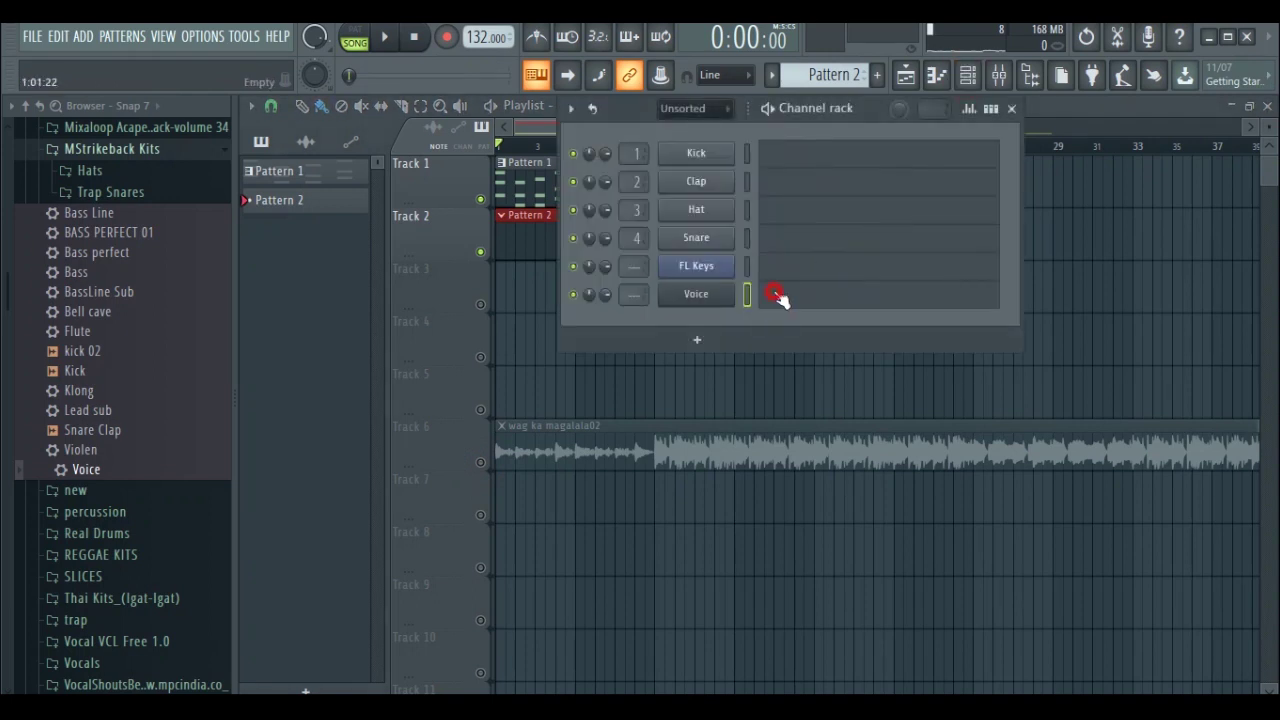
left_click(778, 297)
left_click(300, 316)
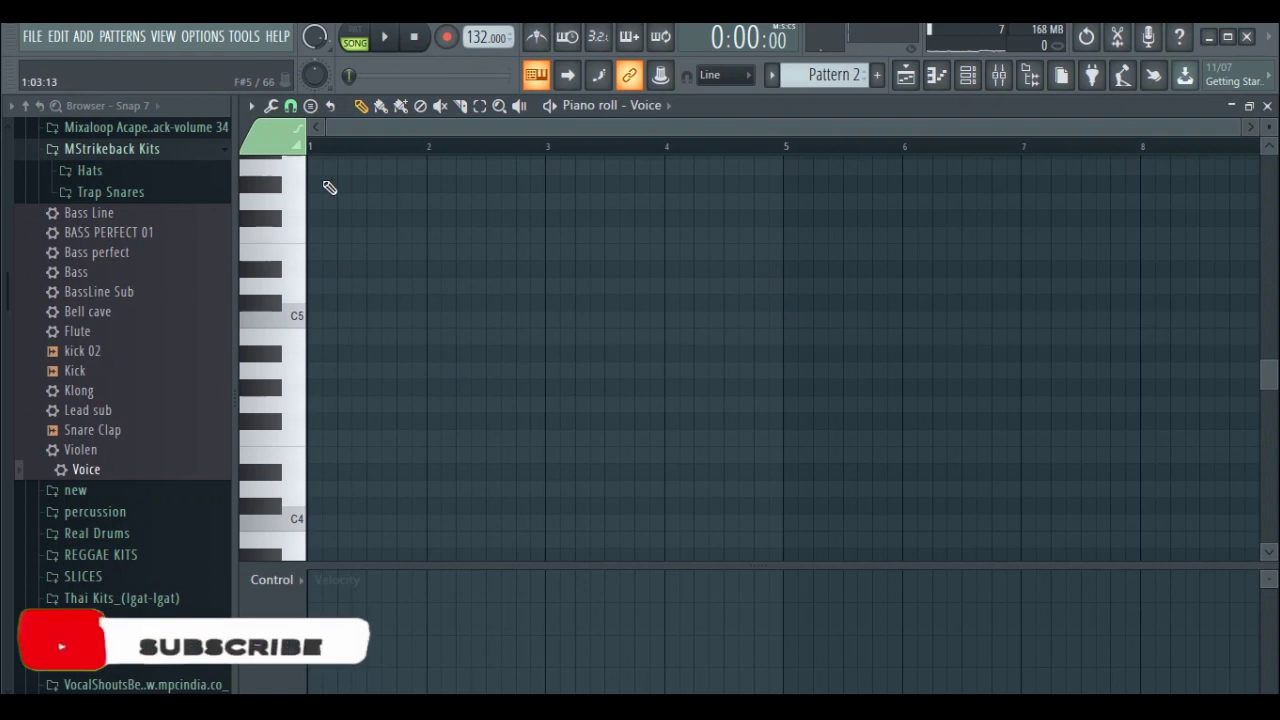
Play the opening of the arrangement to find where in bar 1 the Voice line has to enter
left_click(331, 146)
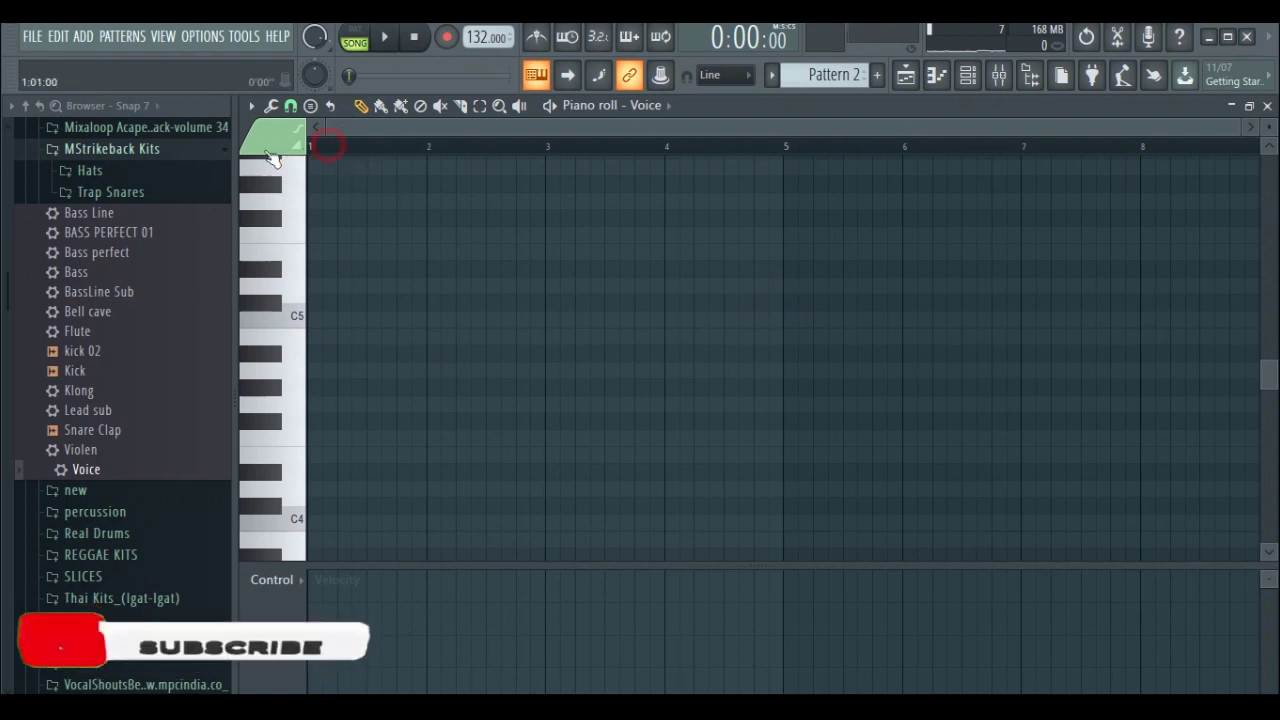
key("space")
key("space")
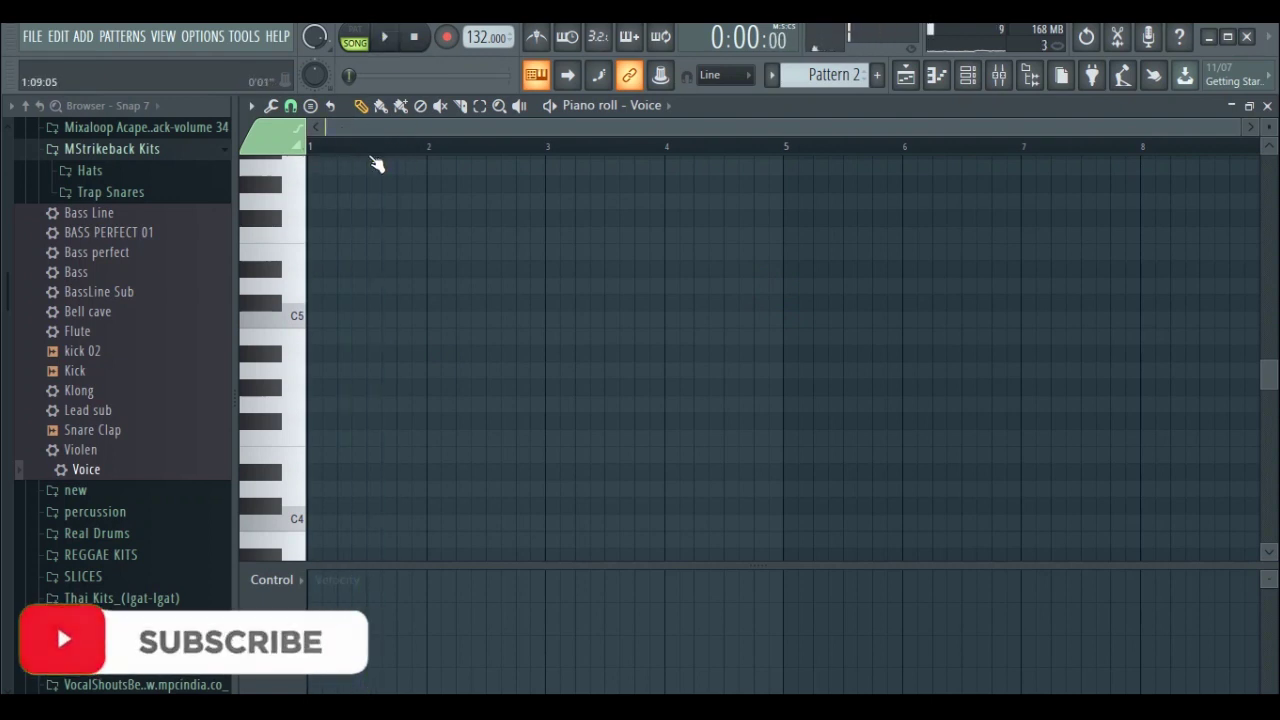
scroll(398, 132, "up", 3)
left_click_drag(400, 131, 285, 143)
key("space")
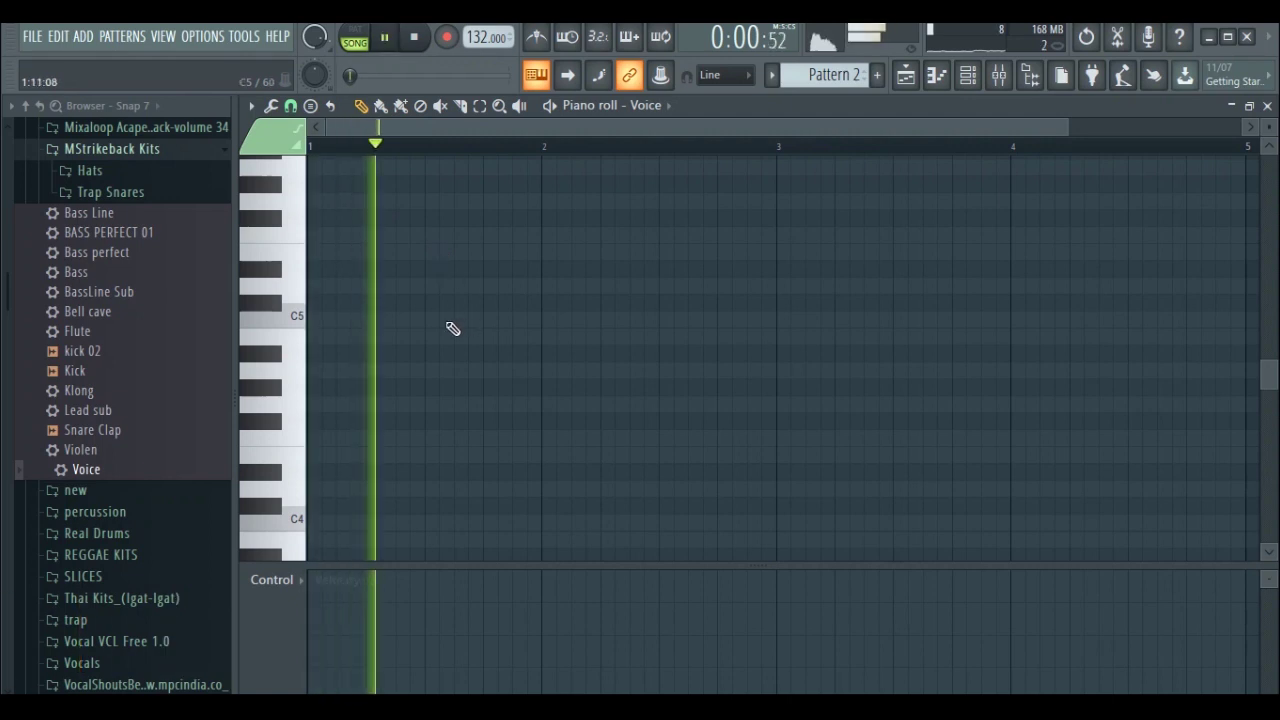
key("space")
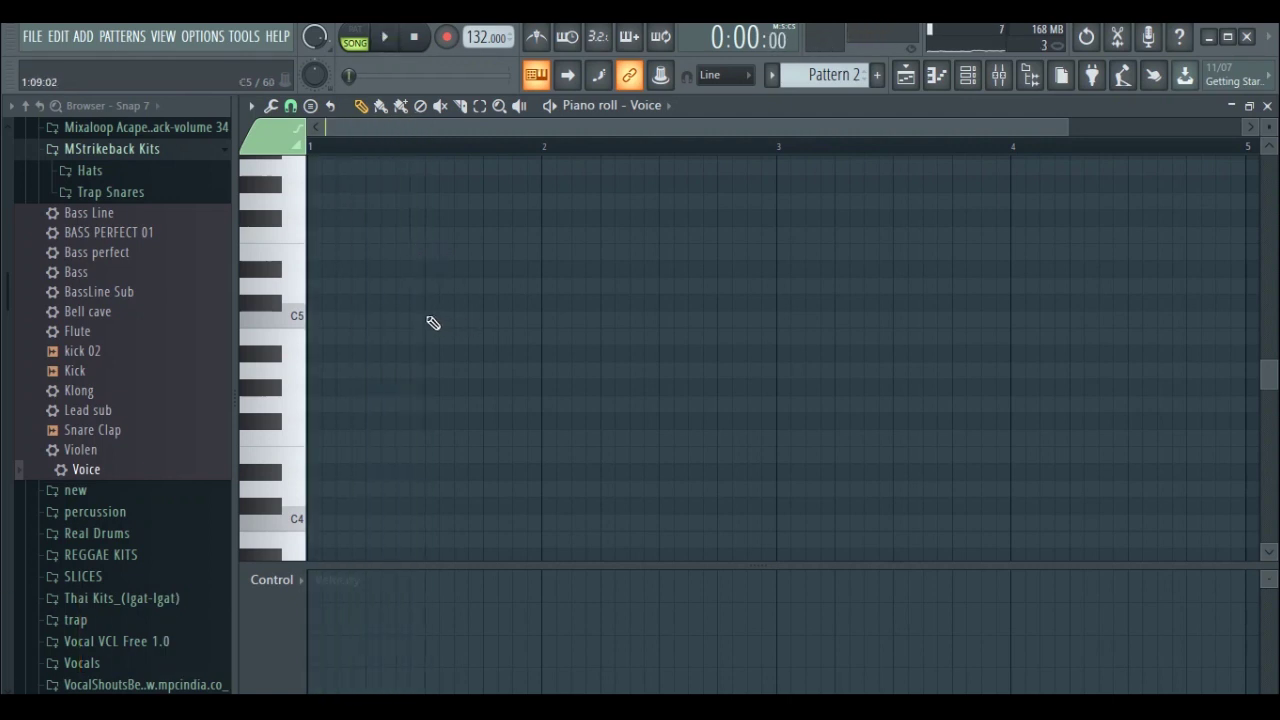
Draw three one-step notes, C5, D5, C5, from beat 3 of bar 1 and transpose them up to D5, E5, D5
left_click(428, 319)
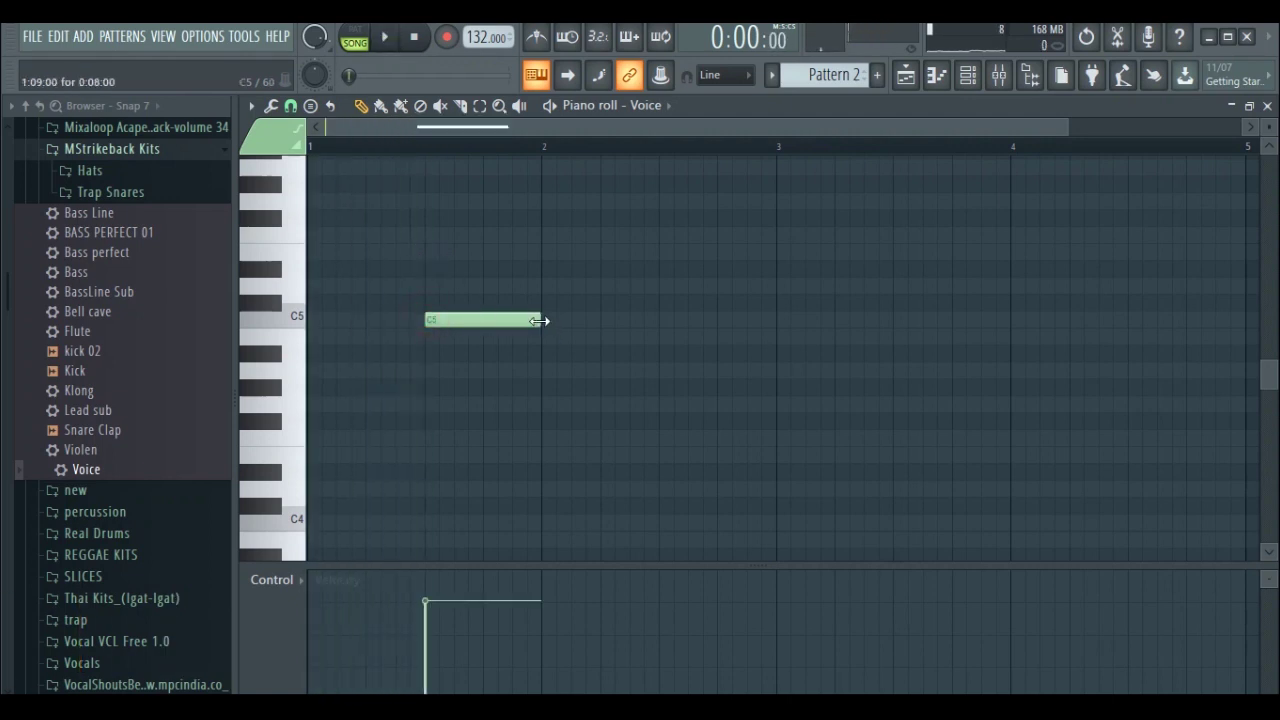
left_click_drag(540, 320, 455, 322)
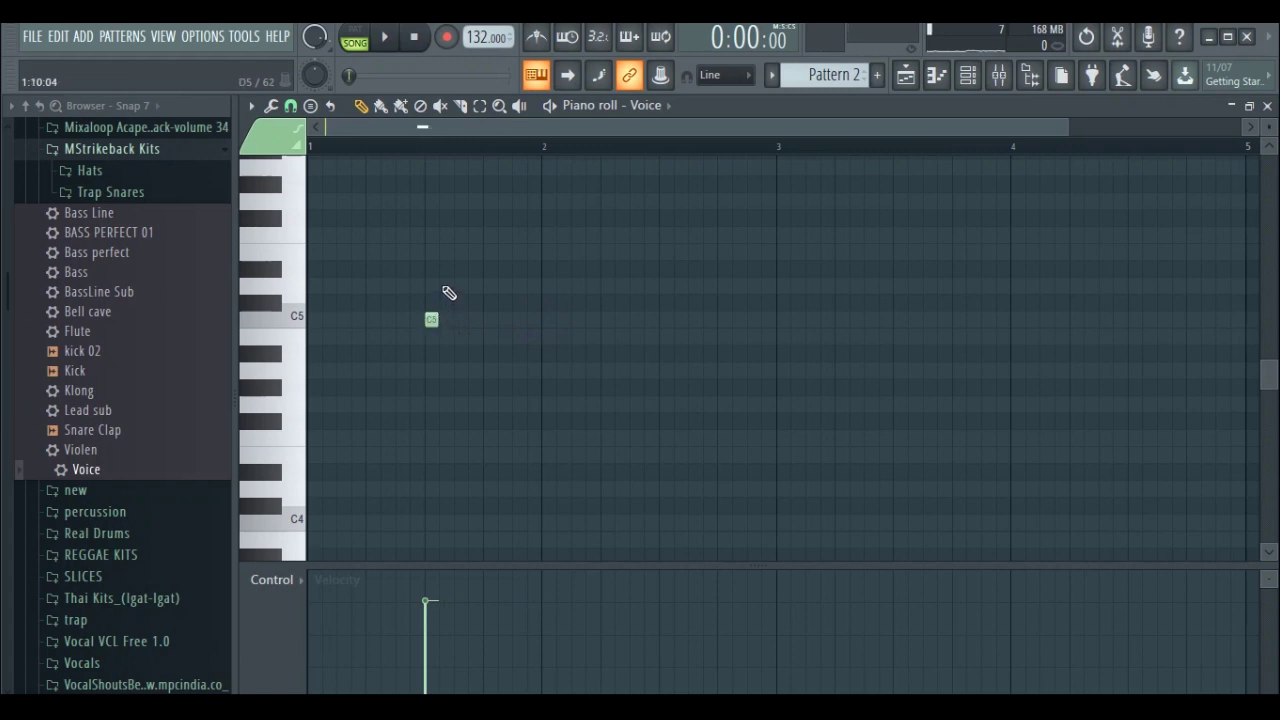
left_click(445, 286)
left_click(458, 320)
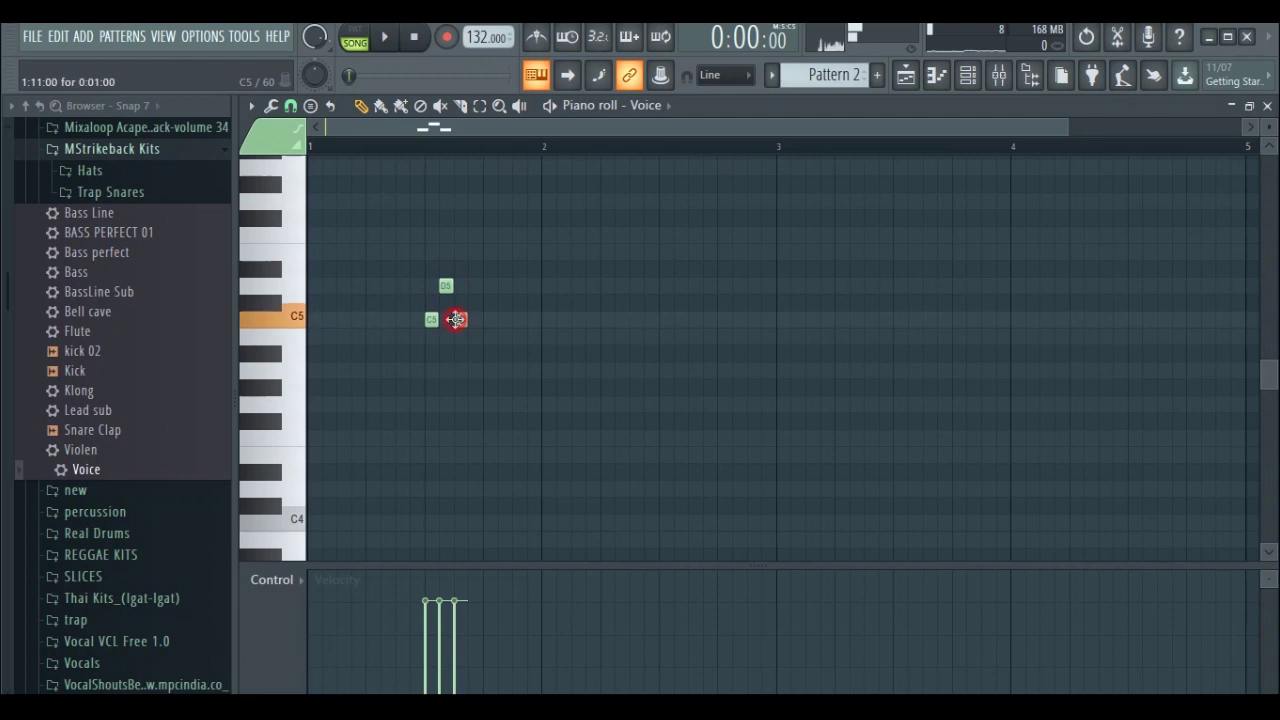
left_click_drag(488, 345, 431, 285)
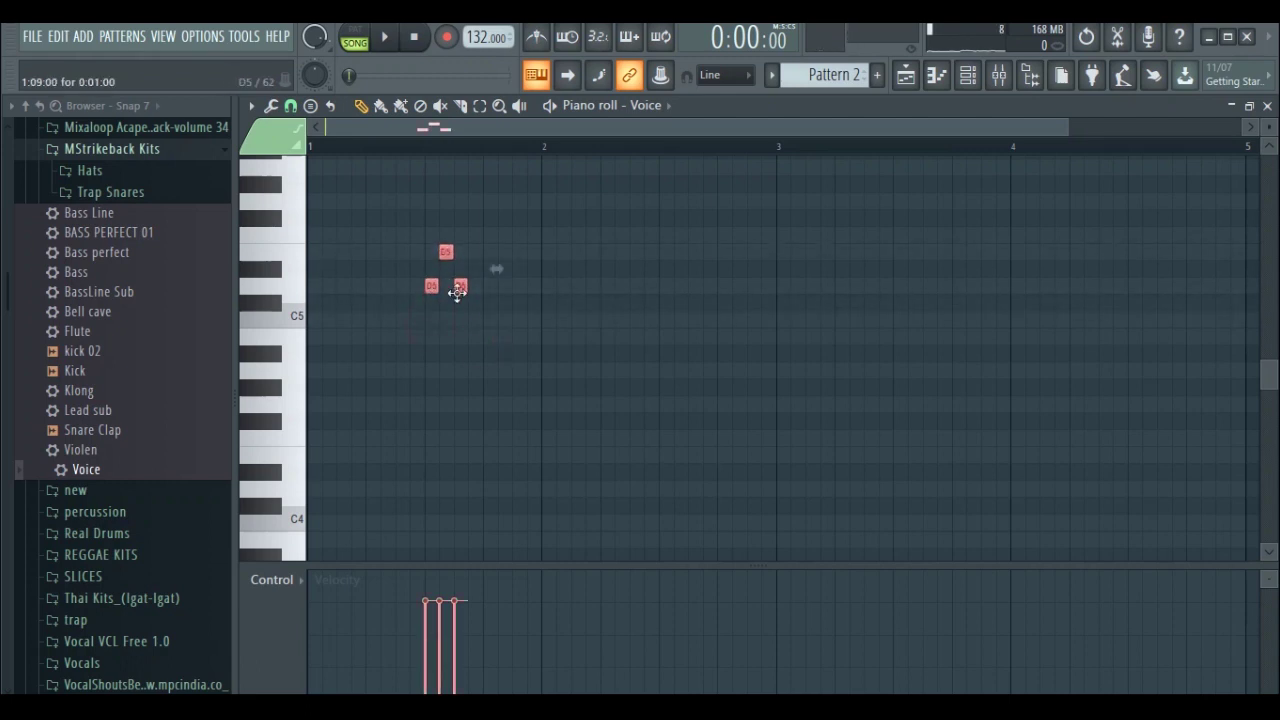
Add one-step D5 notes on beat 4 of bar 1 and on beats 1 and 2 of bar 2, playing back between additions
key("space")
key("space")
left_click(484, 286)
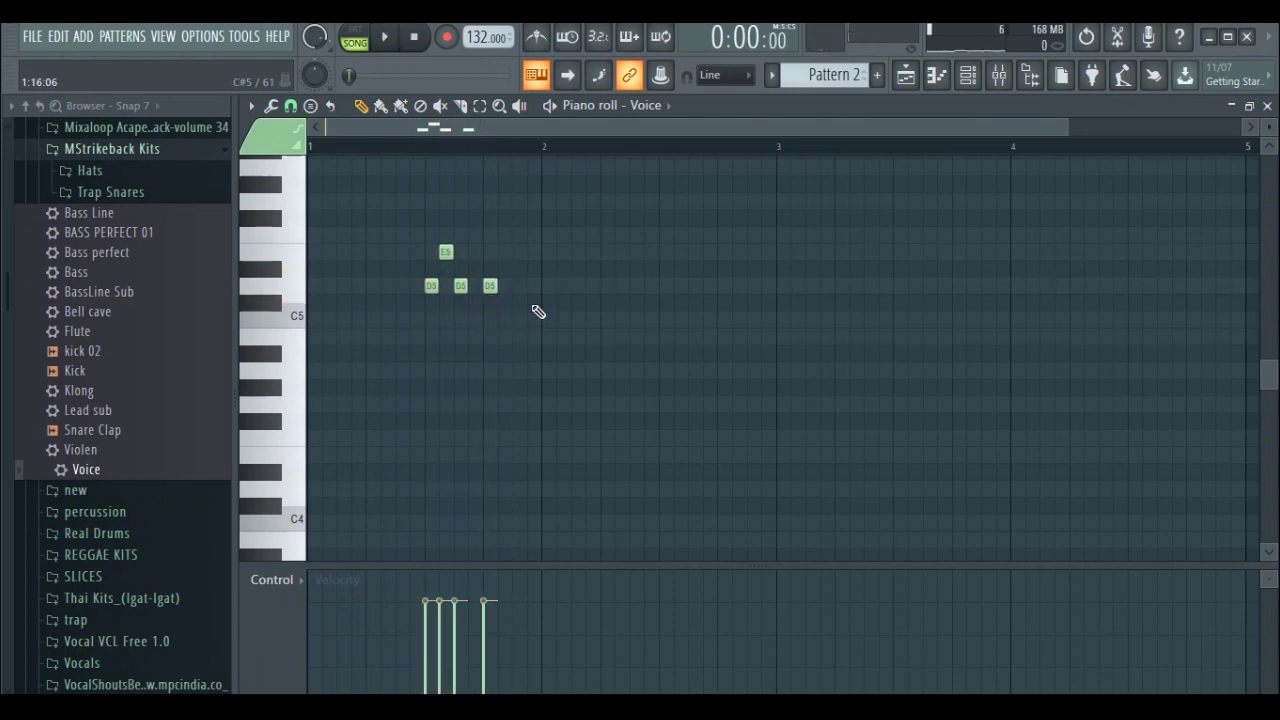
key("space")
key("space")
left_click(548, 286)
left_click(607, 286)
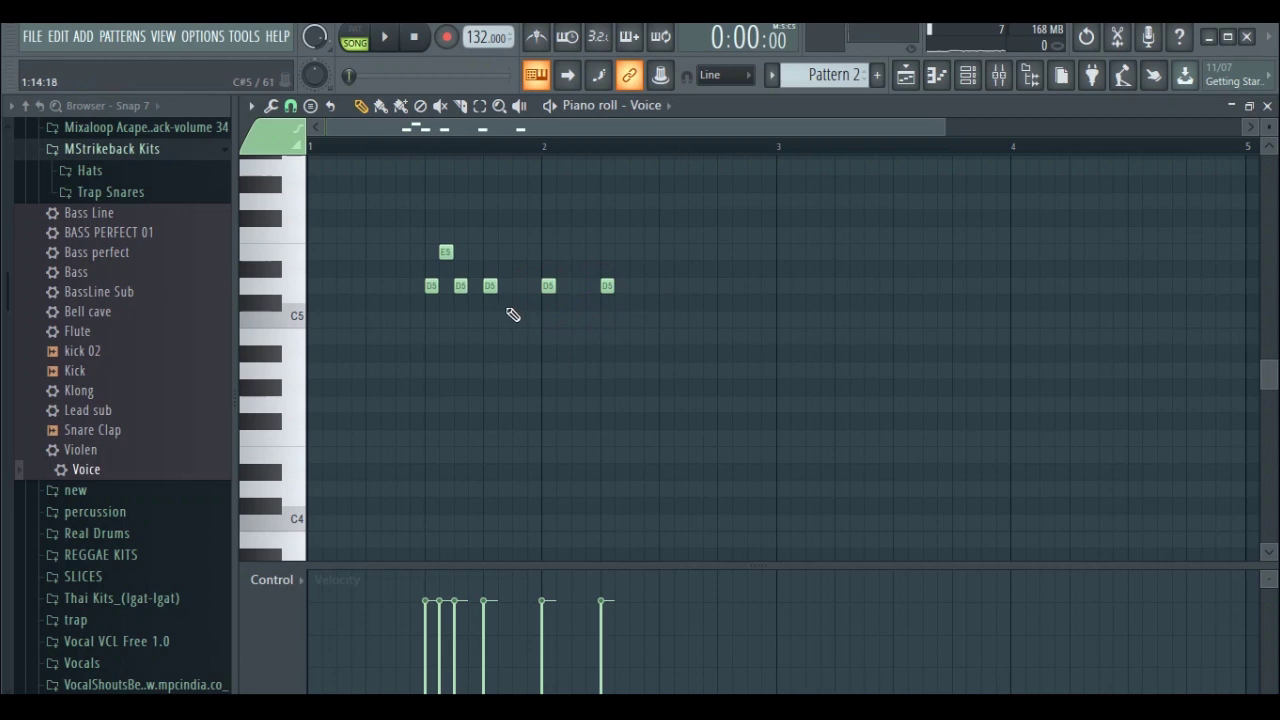
Duplicate the four-note figure from the second half of bar 1 to beat 3 of bar 2 and play it back
left_click_drag(502, 309, 413, 228)
left_click_drag(431, 286, 666, 290)
key("space")
left_click_drag(709, 128, 722, 128)
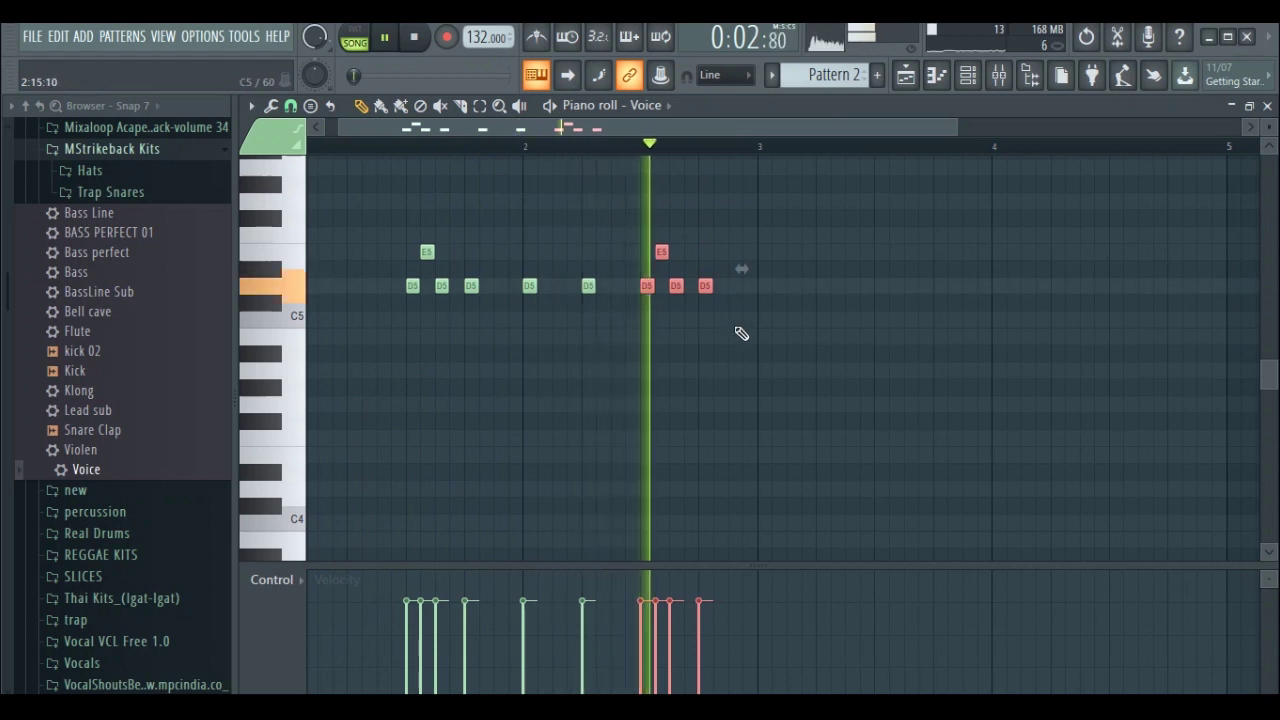
key("space")
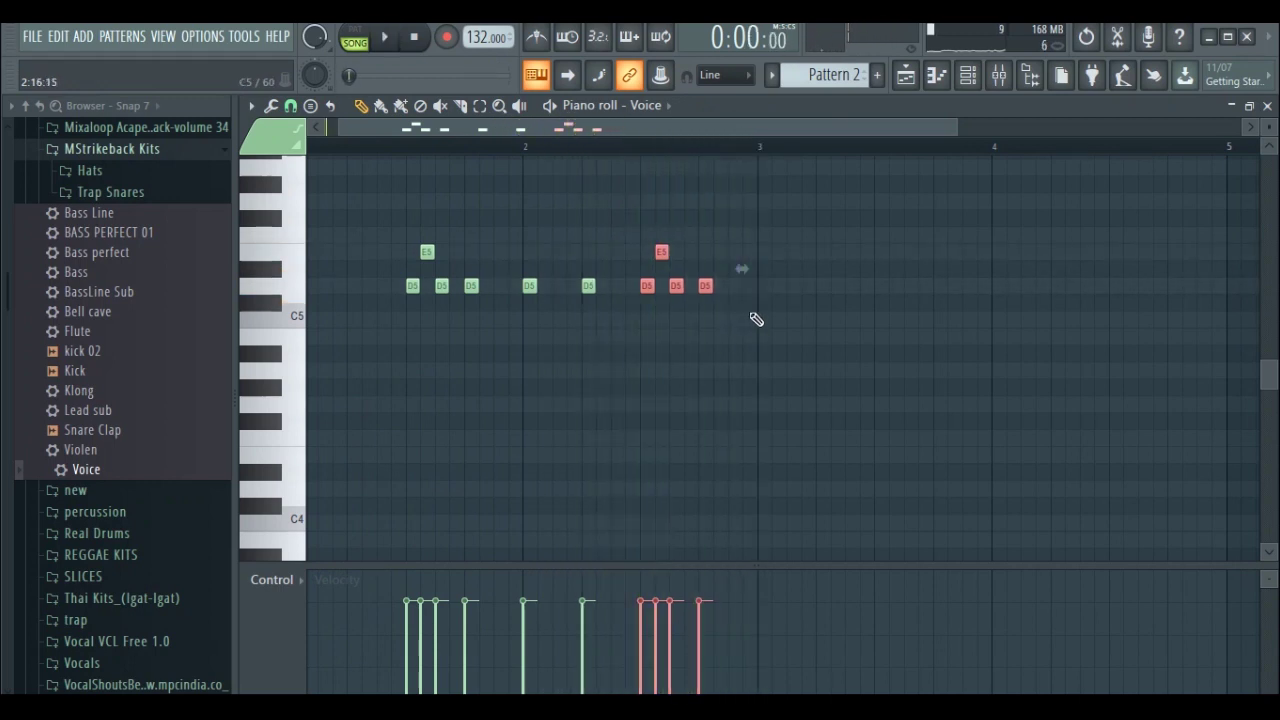
Duplicate the whole Voice phrase two bars on, starting at beat 3 of bar 3, and play it back
left_click_drag(835, 356, 372, 196)
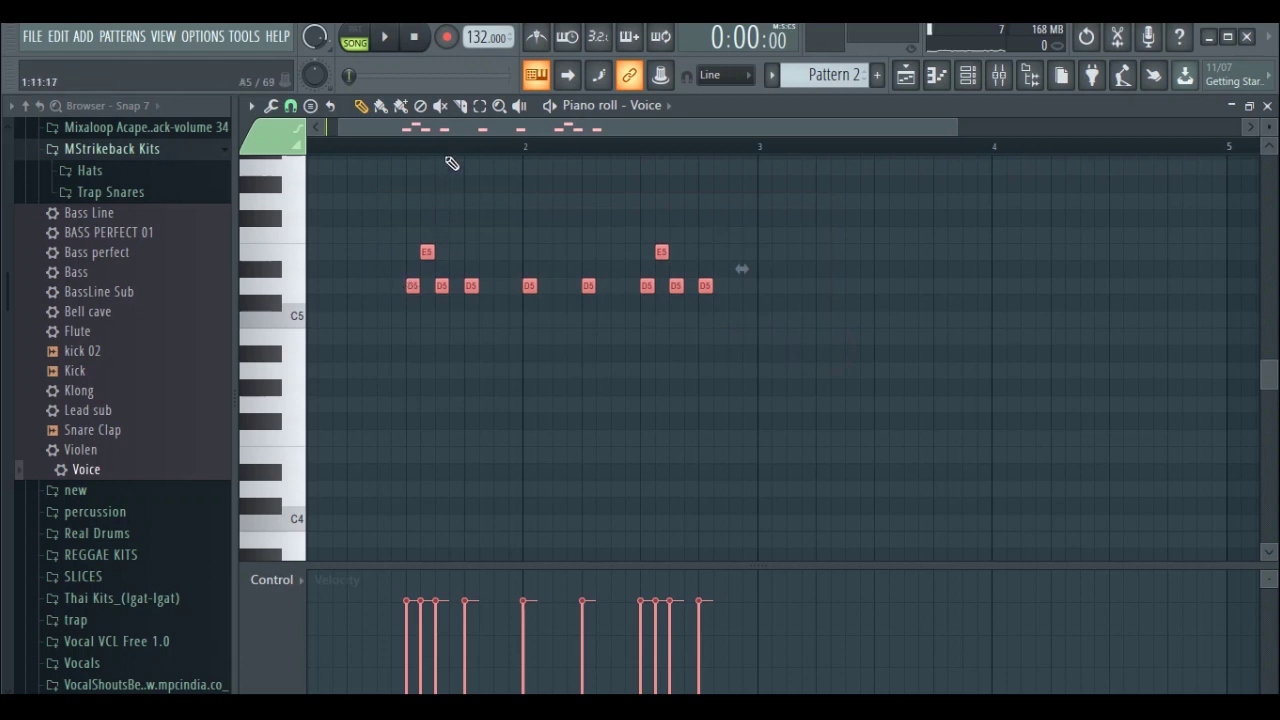
scroll(450, 164, "down", 2)
left_click_drag(392, 285, 680, 304)
left_click_drag(710, 307, 716, 306)
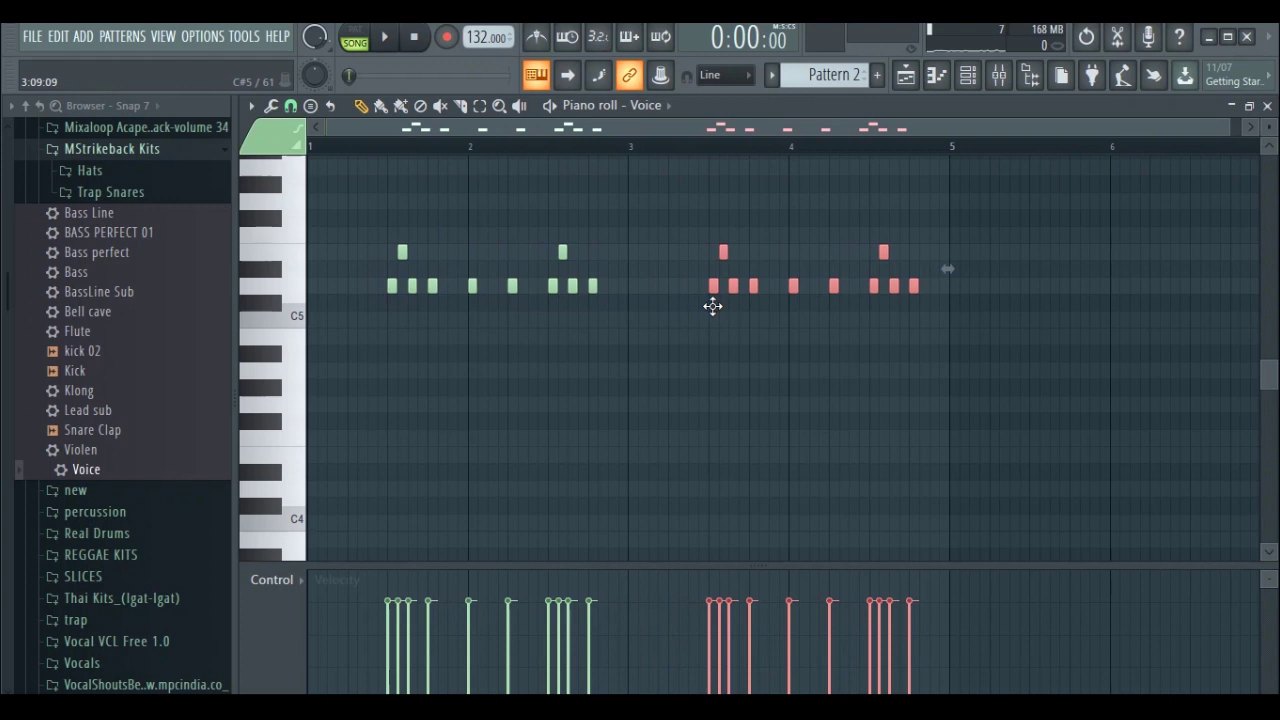
key("space")
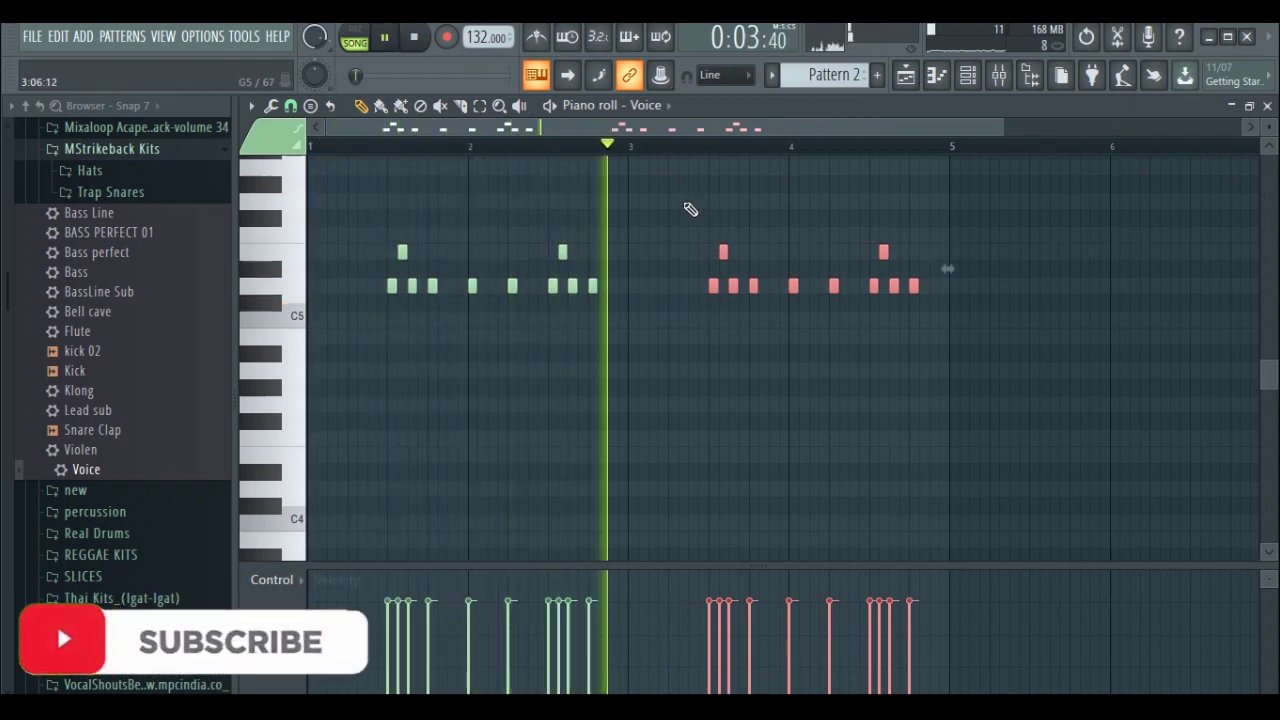
key("space")
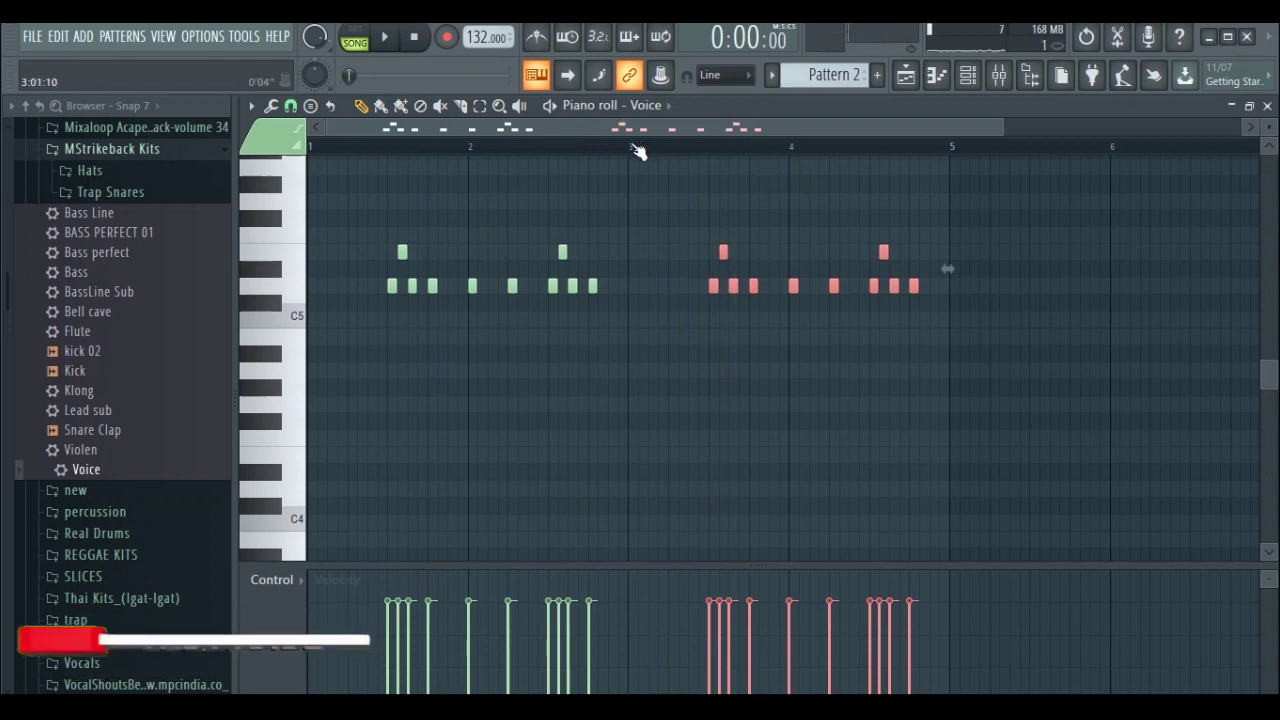
Solo Track 6 in the playlist and audition the imported track from bar 5 and from the middle of bar 2
left_click(635, 148)
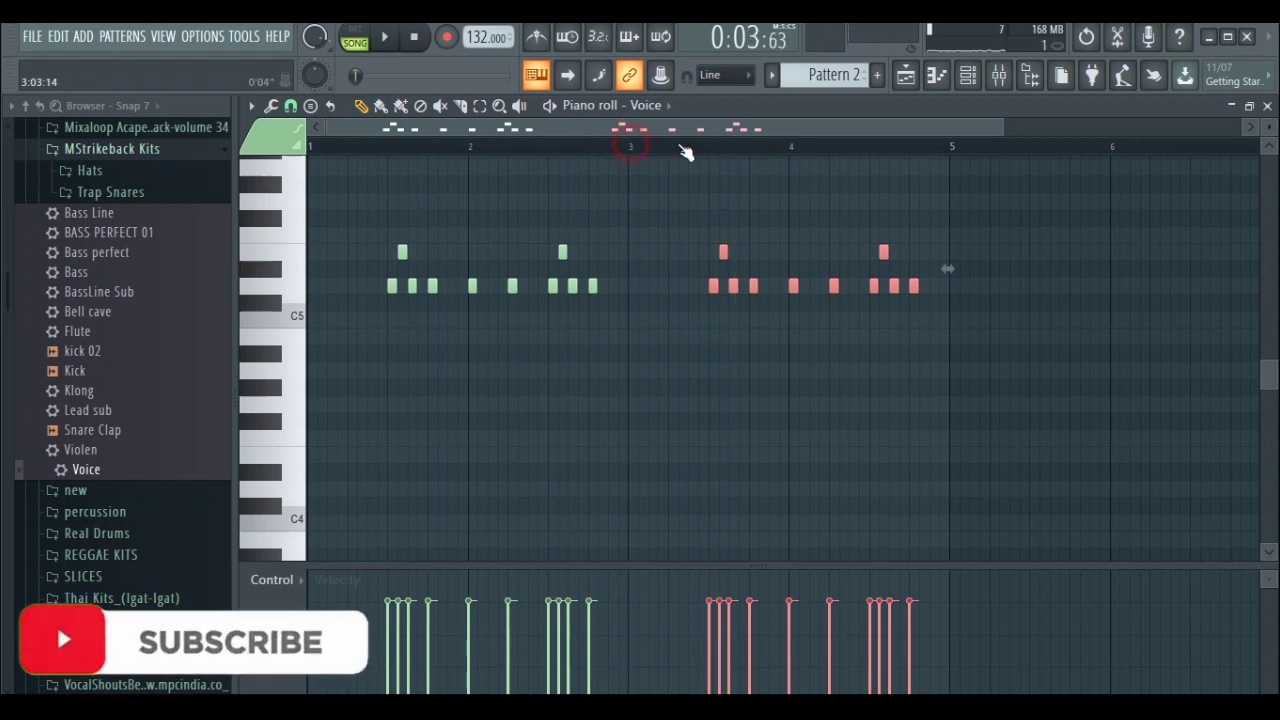
left_click(905, 75)
left_click(577, 146)
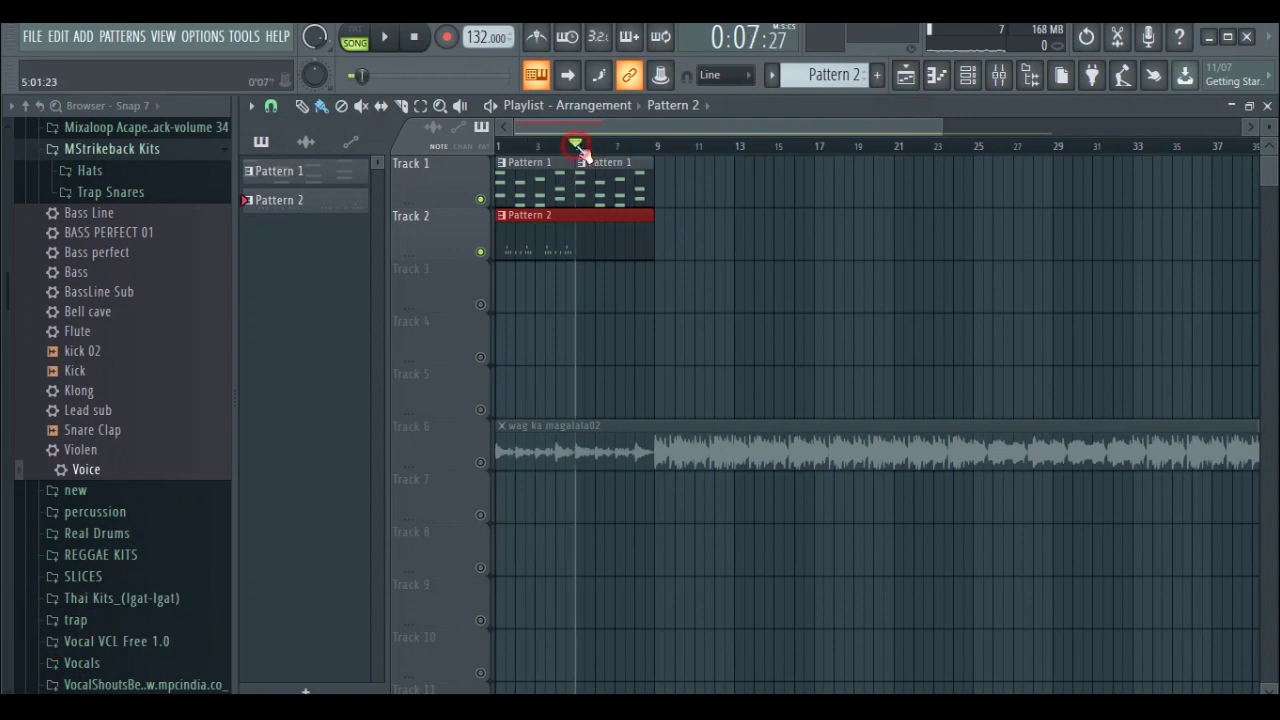
right_click(484, 462)
key("space")
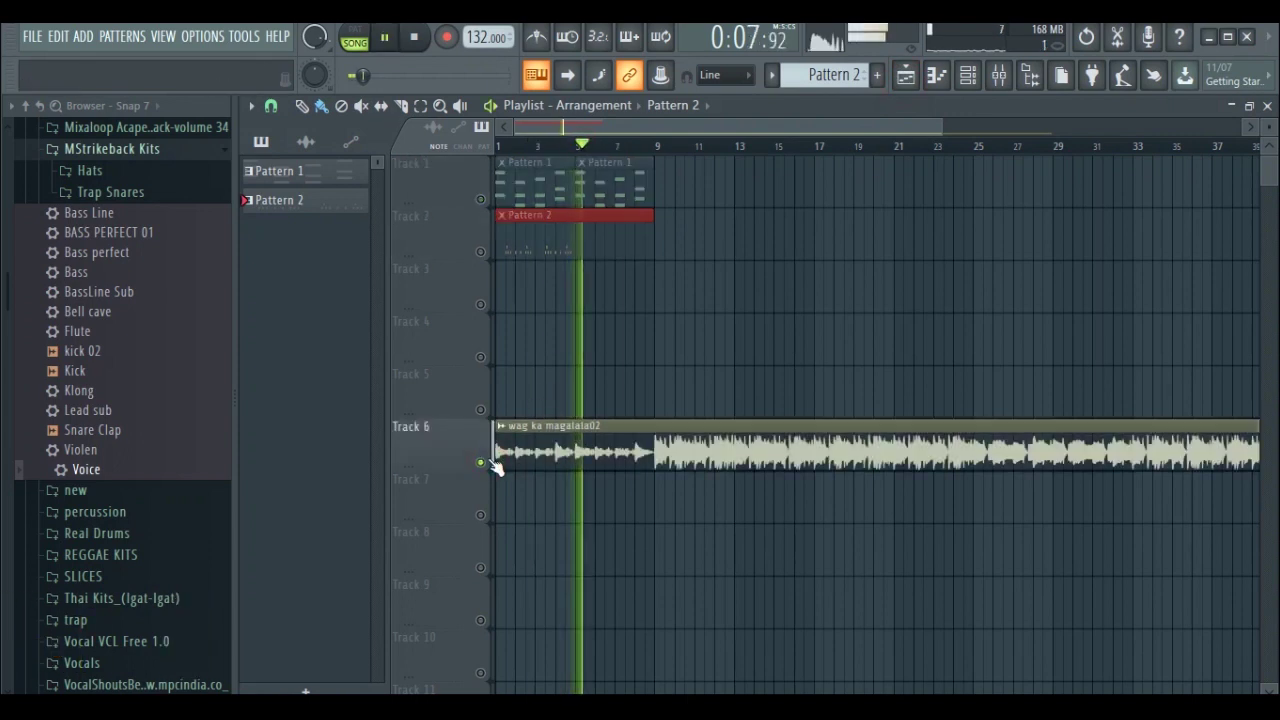
left_click(525, 148)
scroll(550, 157, "up", 1)
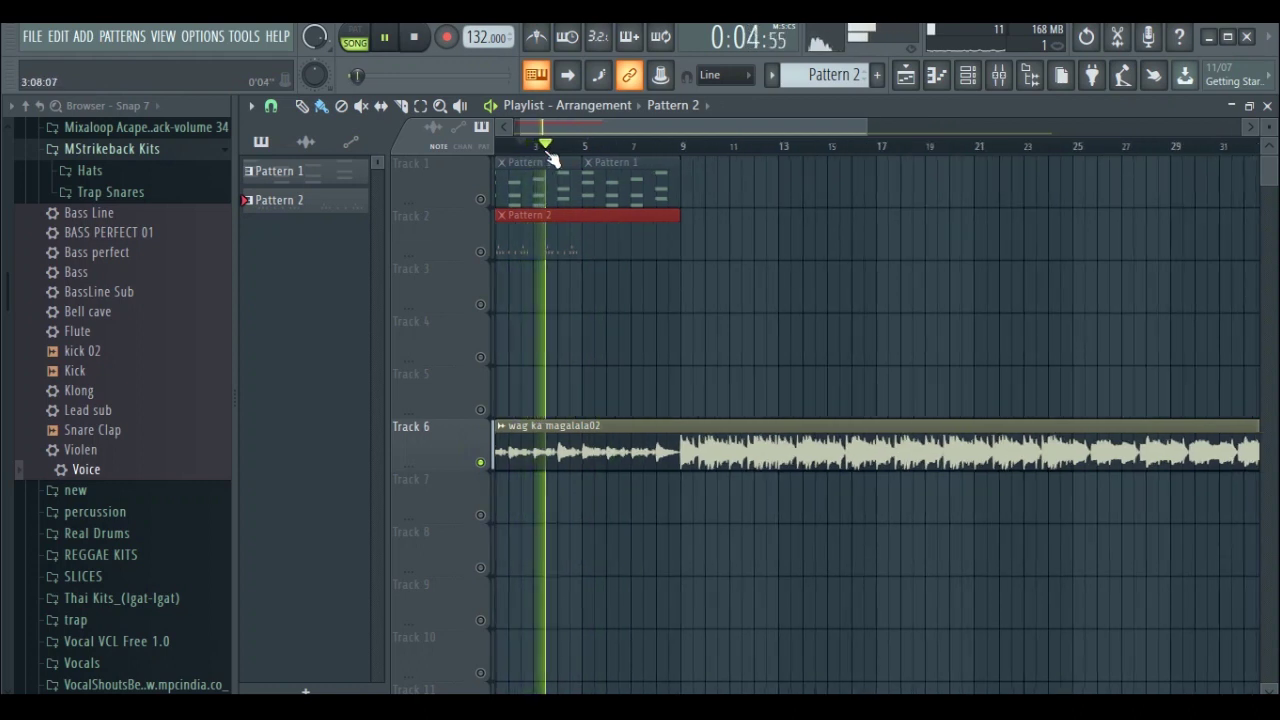
key("space")
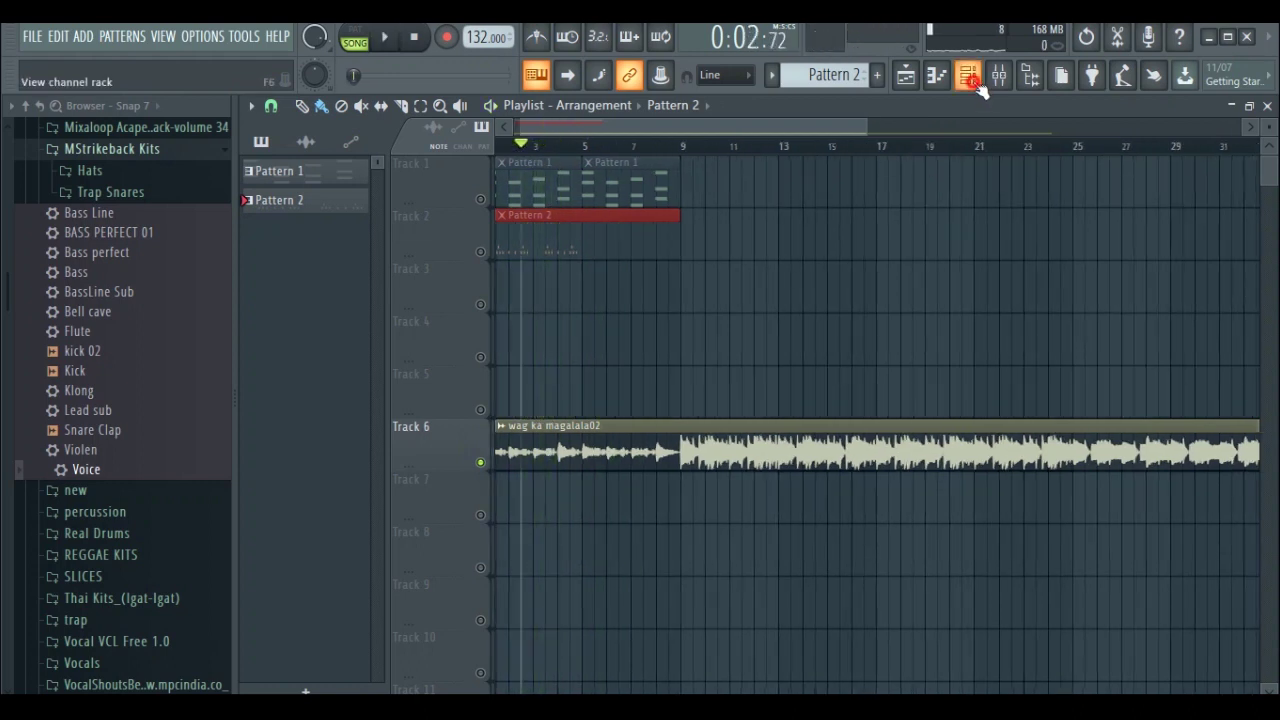
Switch the playback from Track 6 back to Tracks 1 and 2 and reopen the Voice channel's piano roll
left_click(968, 78)
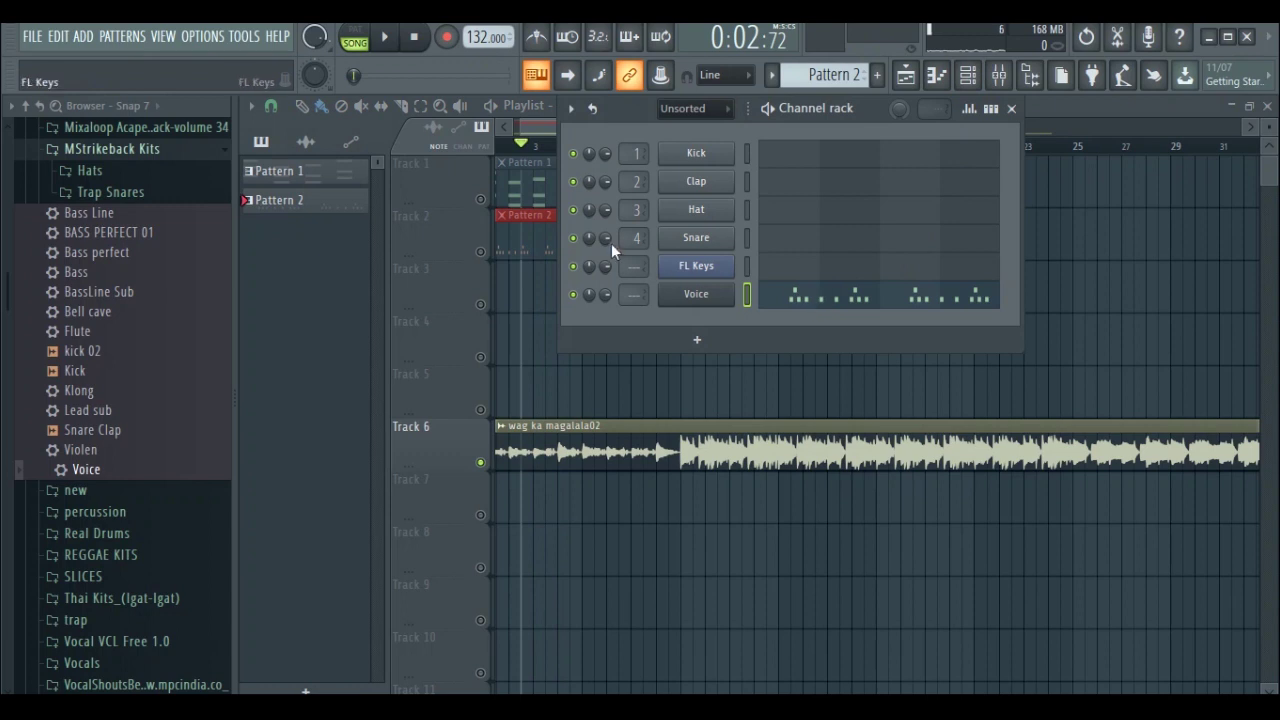
right_click(480, 200)
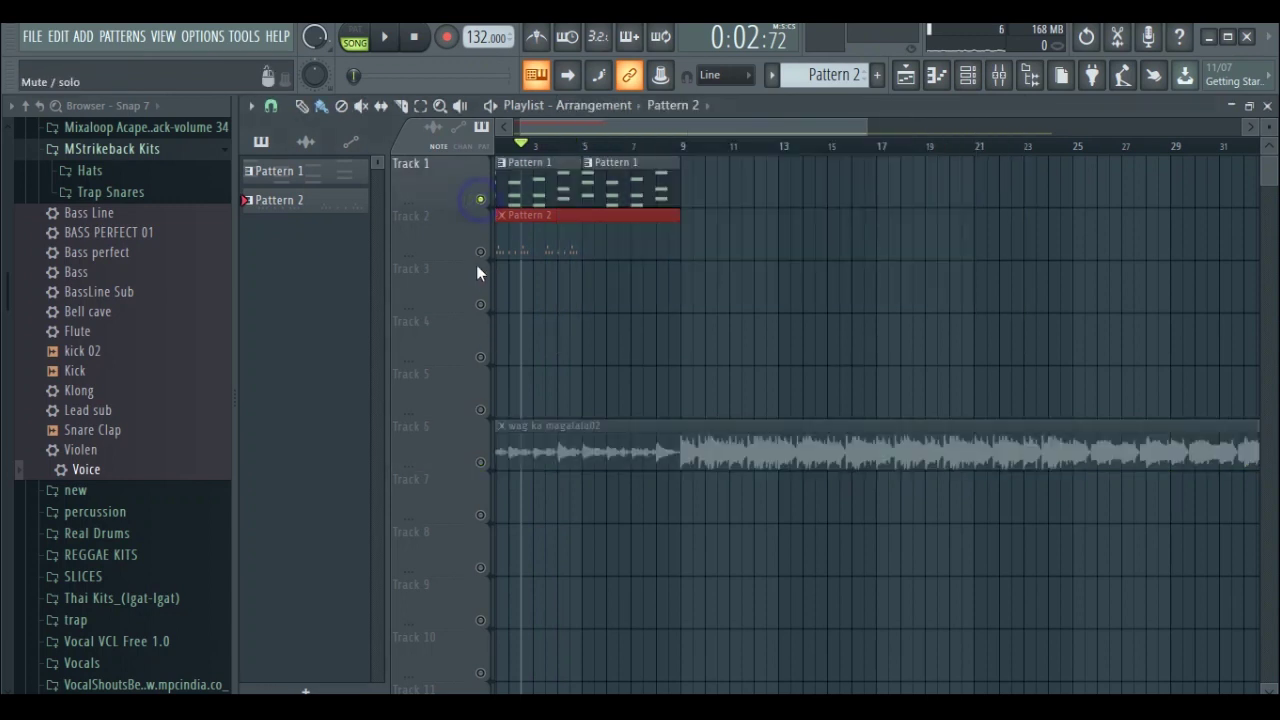
left_click(480, 252)
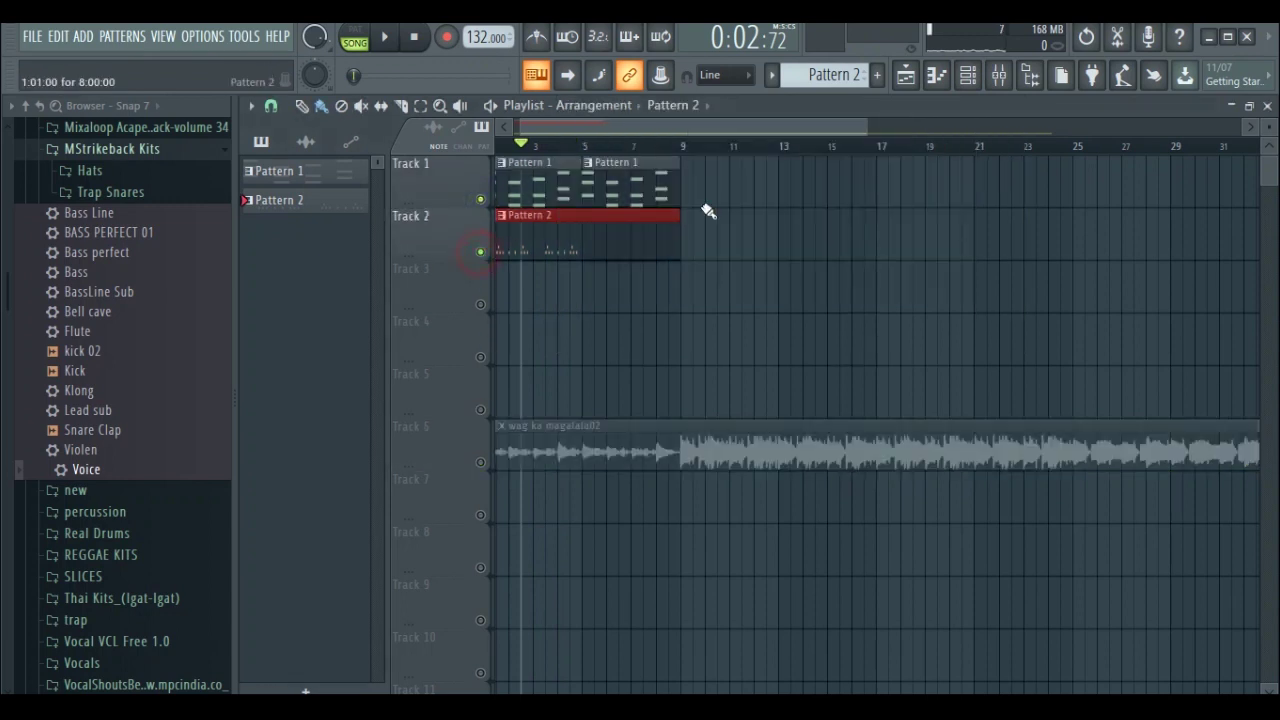
left_click(967, 82)
left_click(820, 310)
Audition the Voice phrase and raise the three-note figure at beat 3 of bar 3 to E5, G5, E5
key("space")
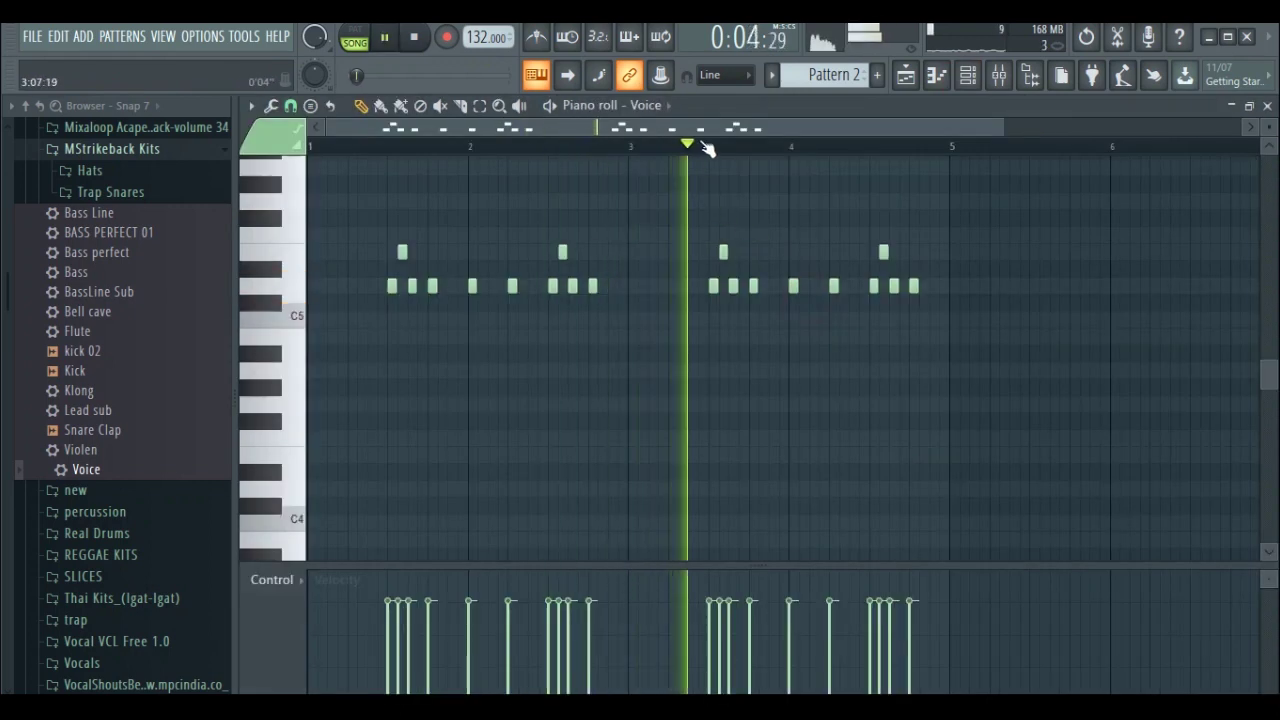
scroll(695, 147, "down", 1)
key("space")
scroll(695, 152, "up", 1)
left_click_drag(688, 330, 651, 276)
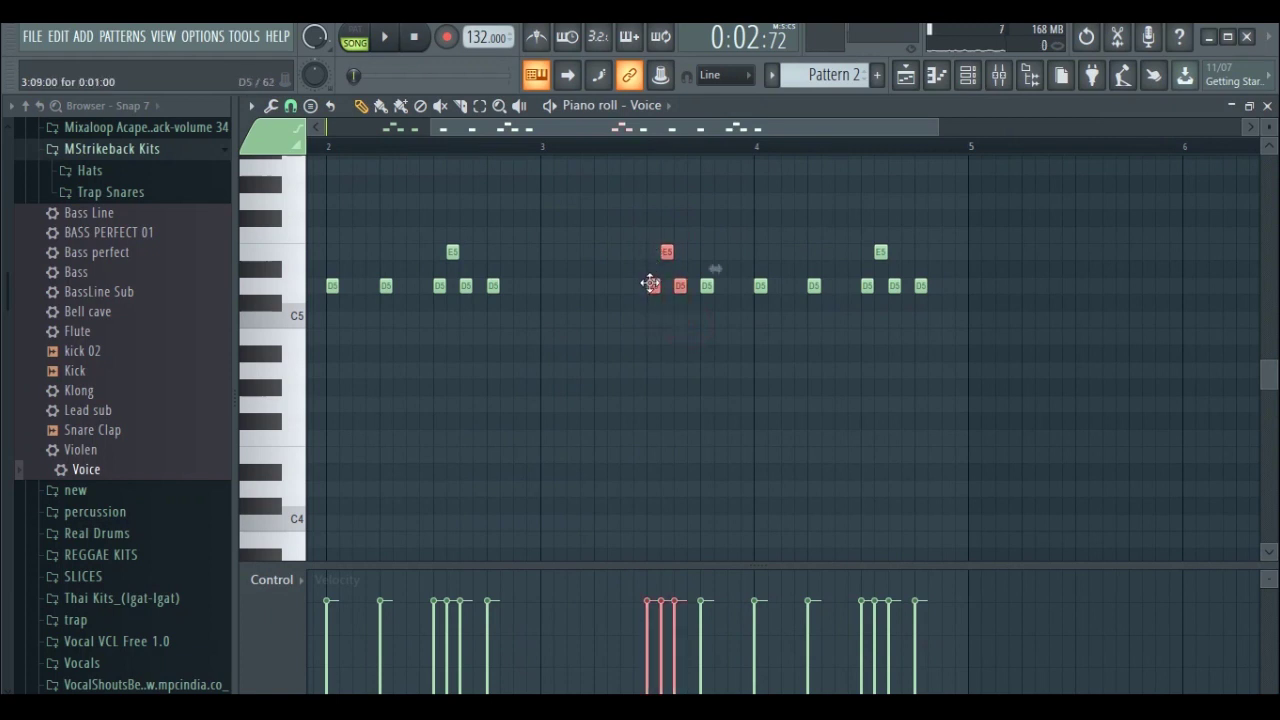
left_click_drag(650, 260, 650, 240)
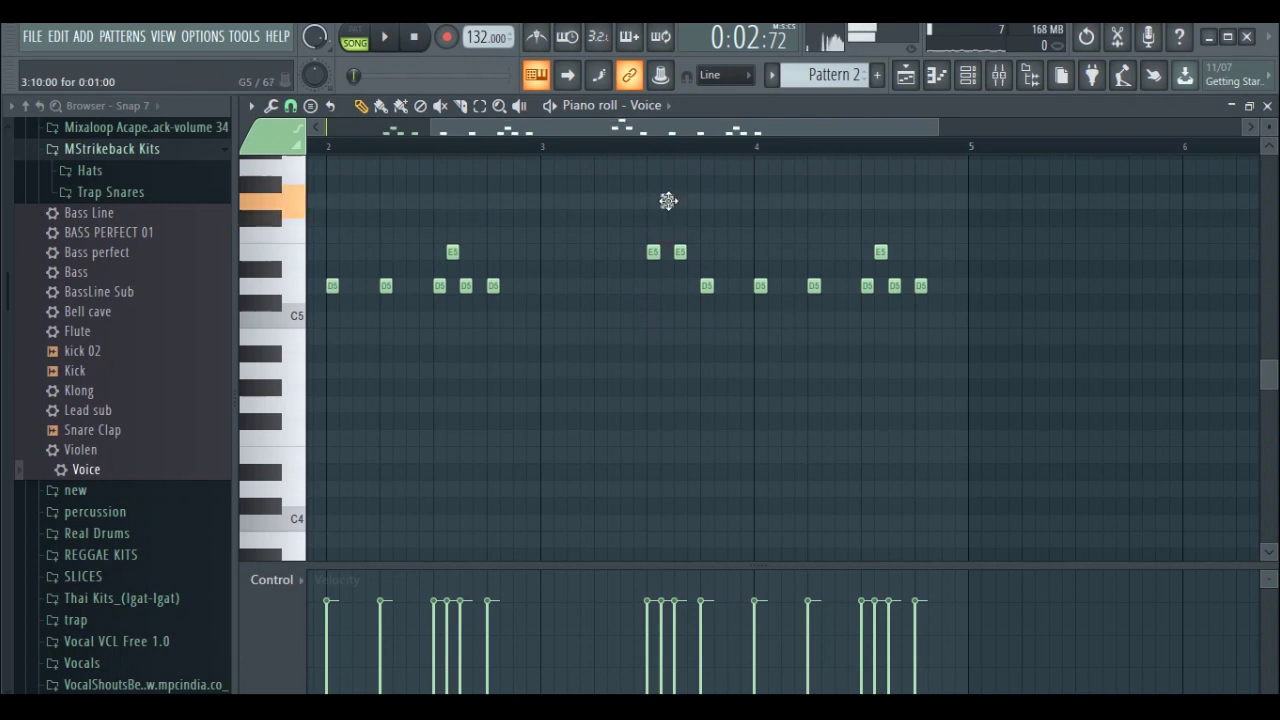
scroll(737, 150, "down", 3)
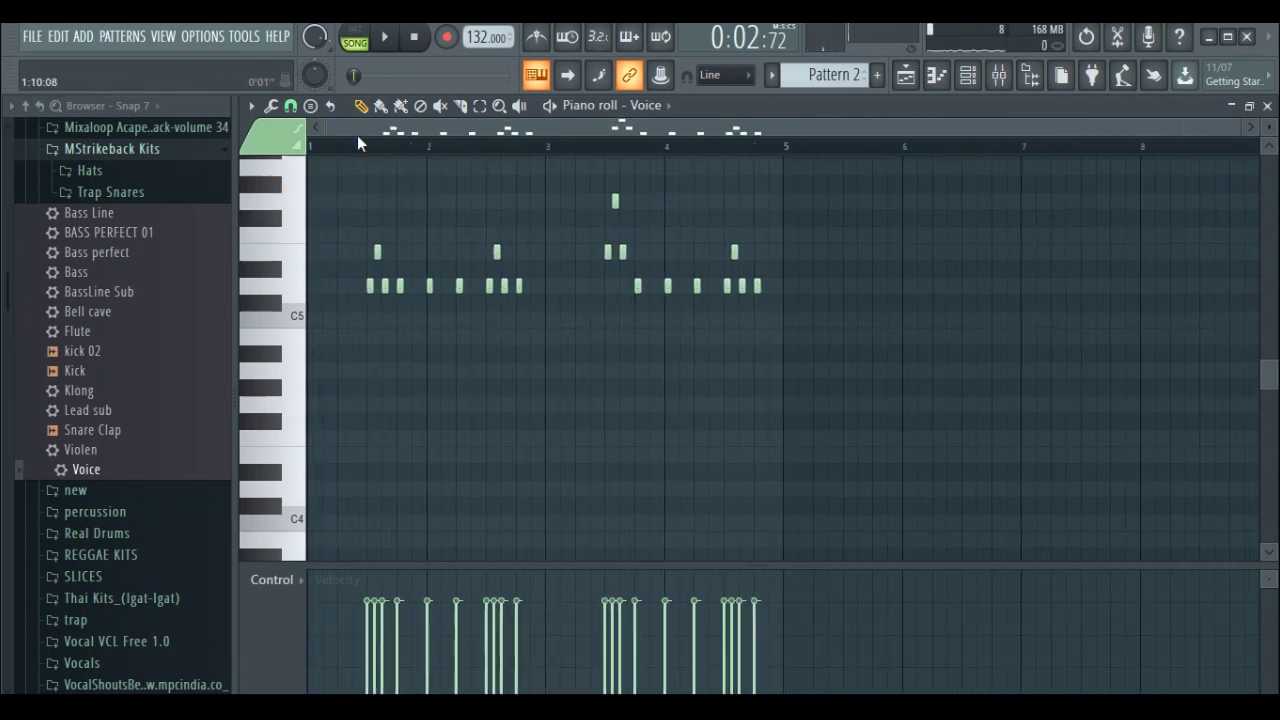
Raise the note on beat 4 of bar 3 to E5, lower the first note of bar 4 to C5, and play the phrase
key("space")
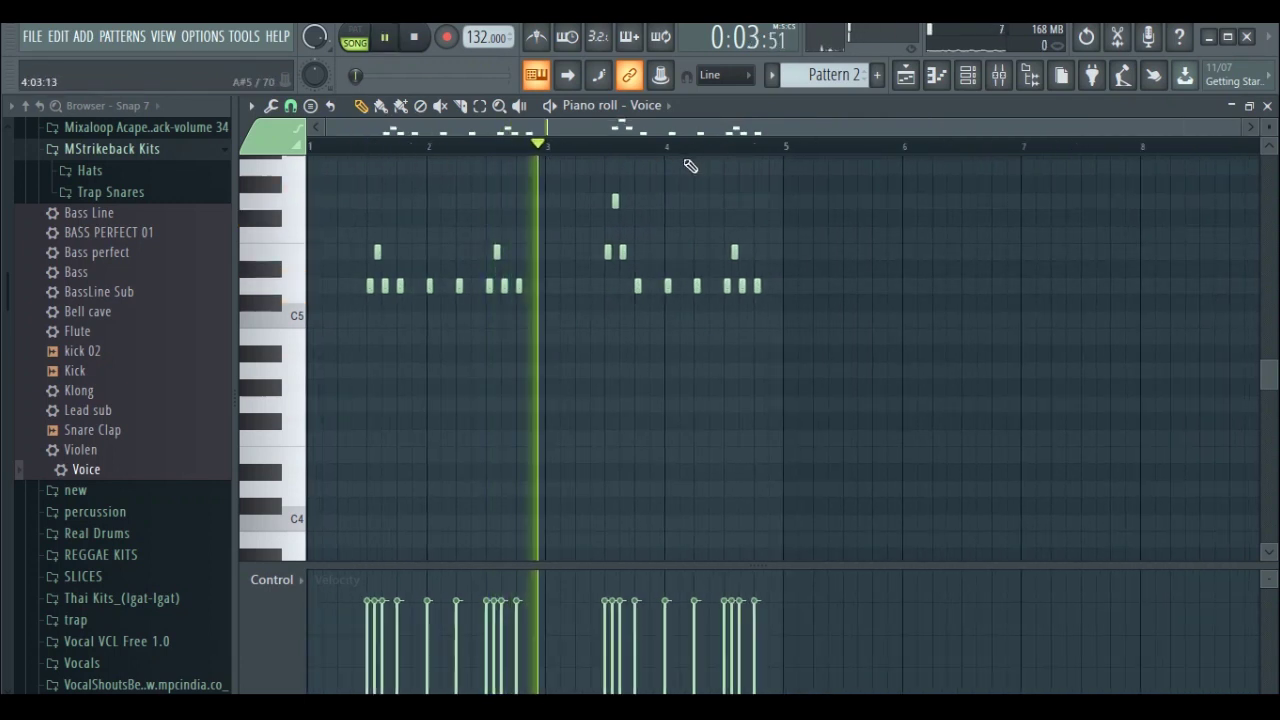
key("space")
scroll(623, 143, "up", 2)
left_click_drag(647, 284, 648, 257)
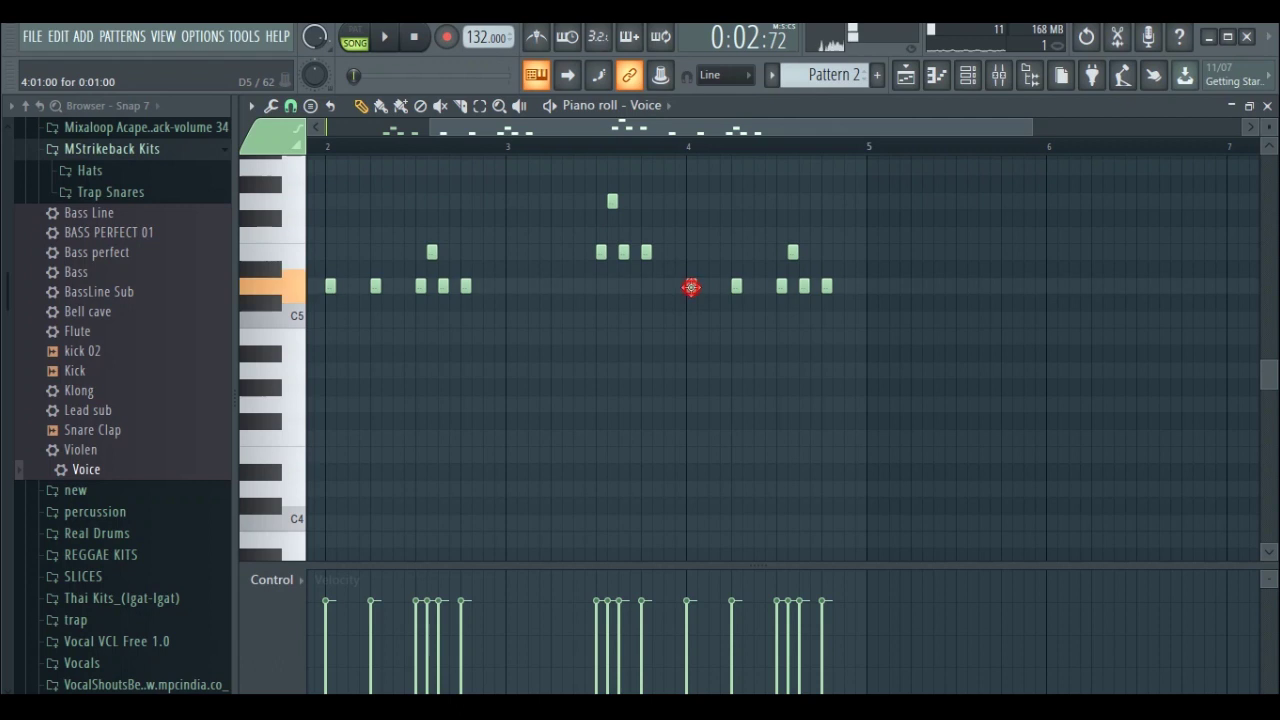
left_click_drag(691, 312, 690, 321)
scroll(708, 166, "down", 2)
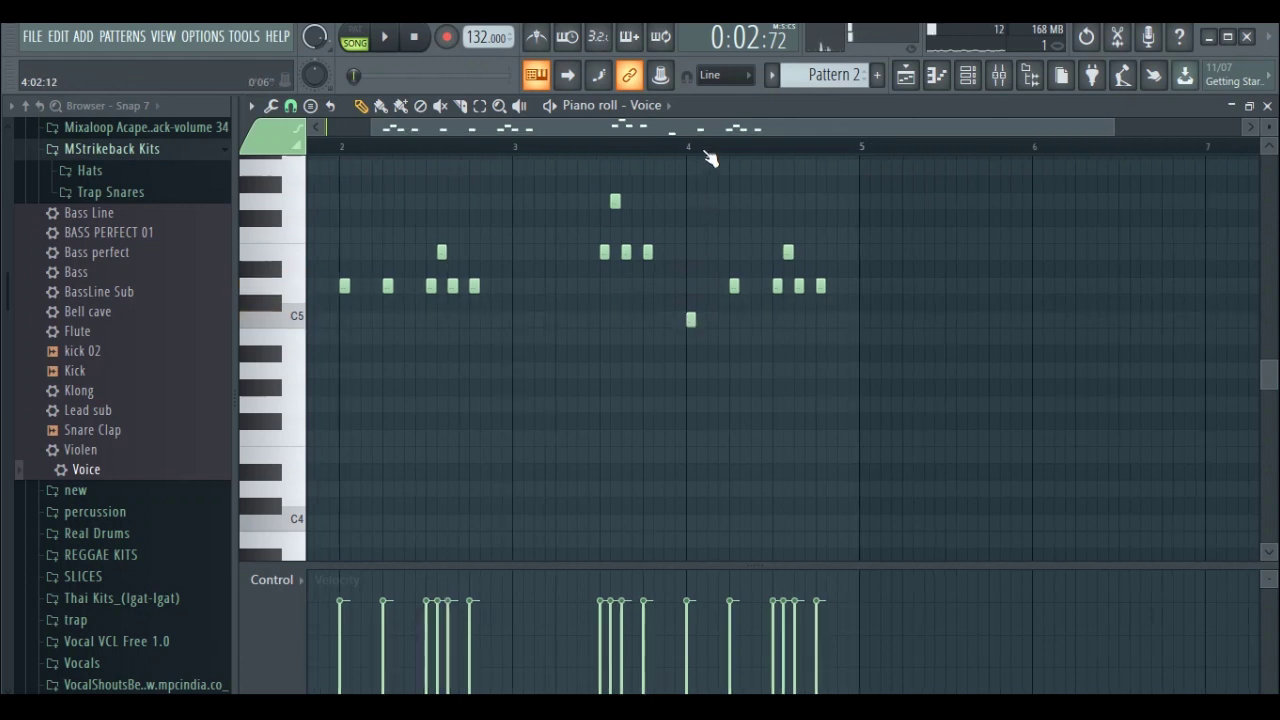
key("space")
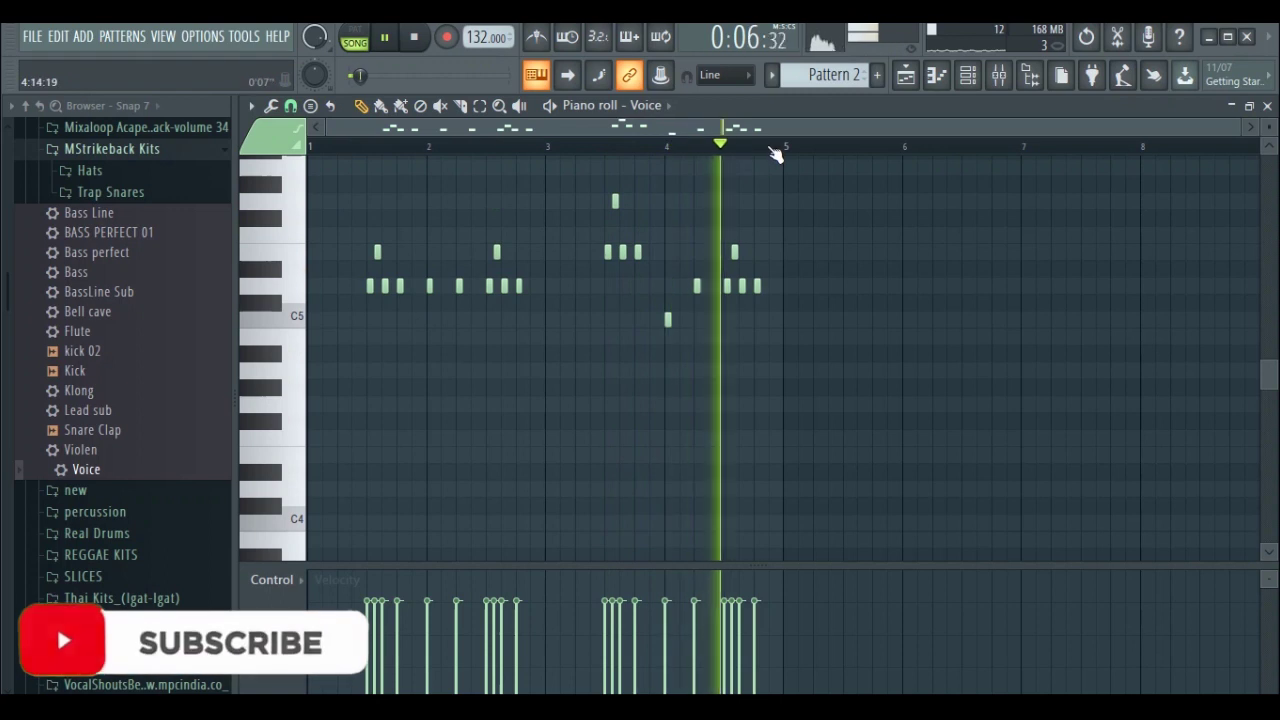
Stop the playback, return to the playlist and set the song position back to bar 1
key("space")
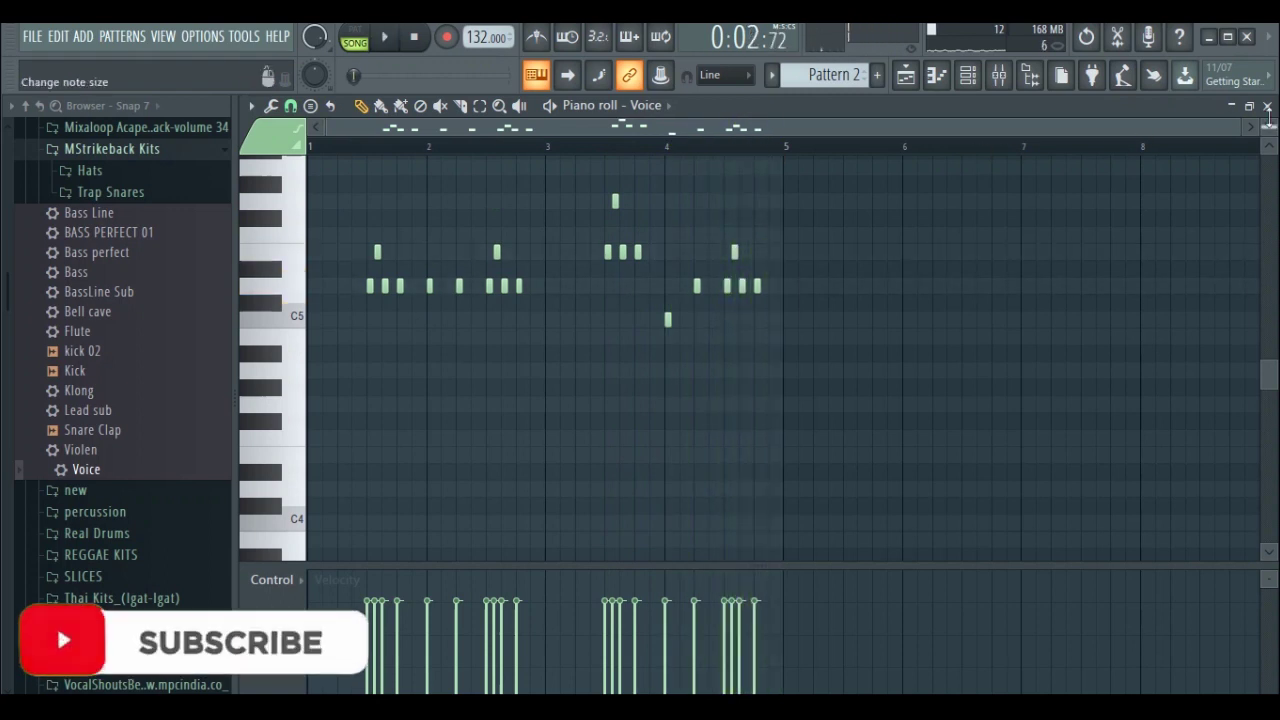
left_click(1267, 106)
left_click(1013, 109)
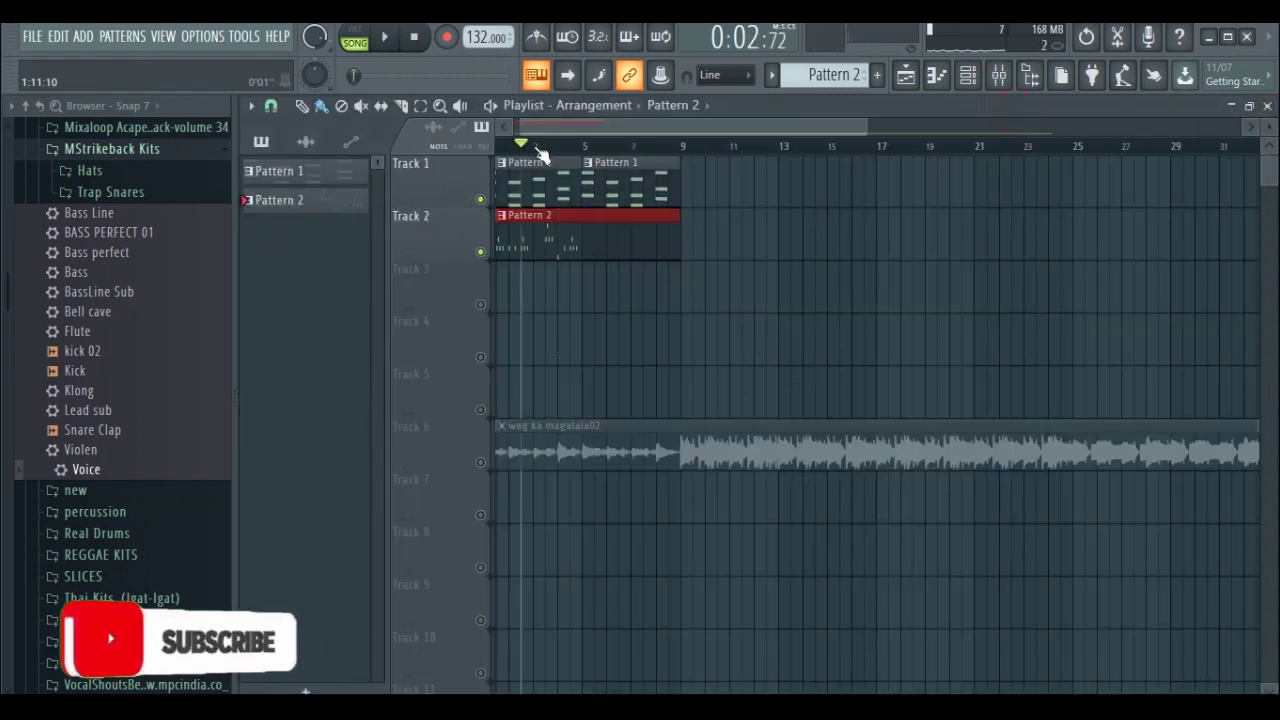
left_click_drag(520, 146, 488, 145)
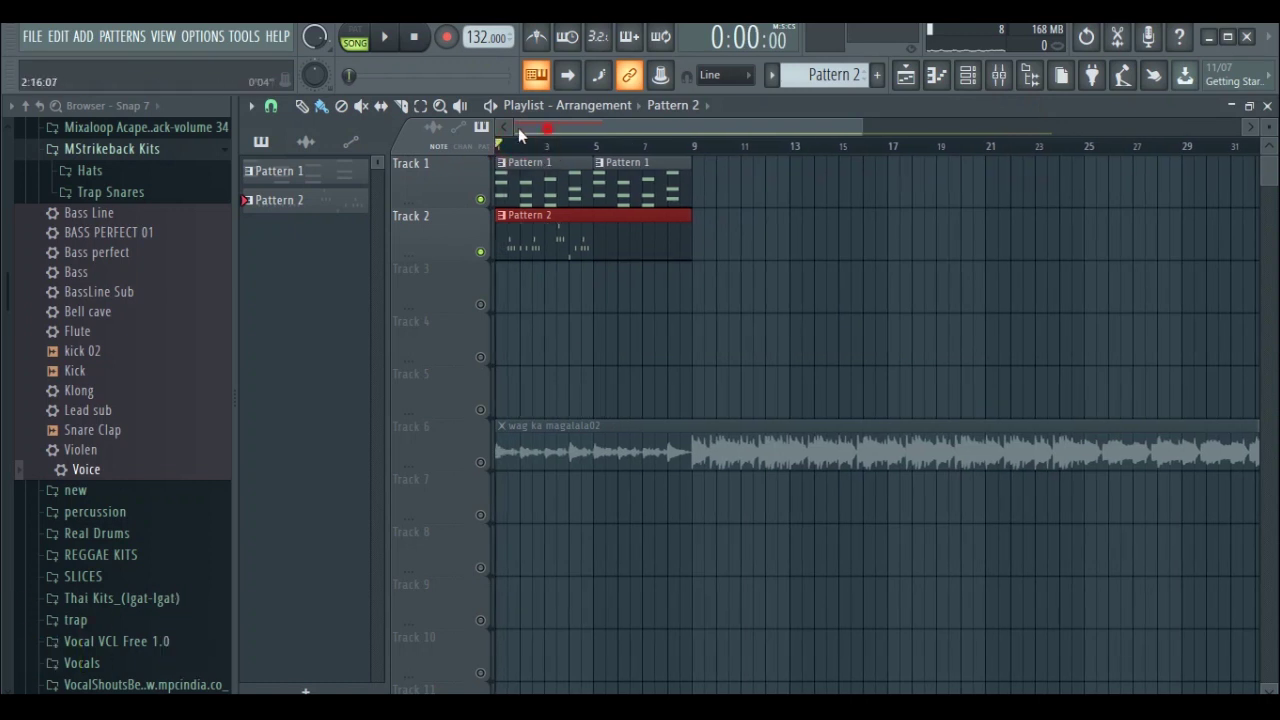
Reopen Pattern 2's Voice notes and duplicate the whole phrase from bars 1–4 into bars 5–8
double_click(598, 236)
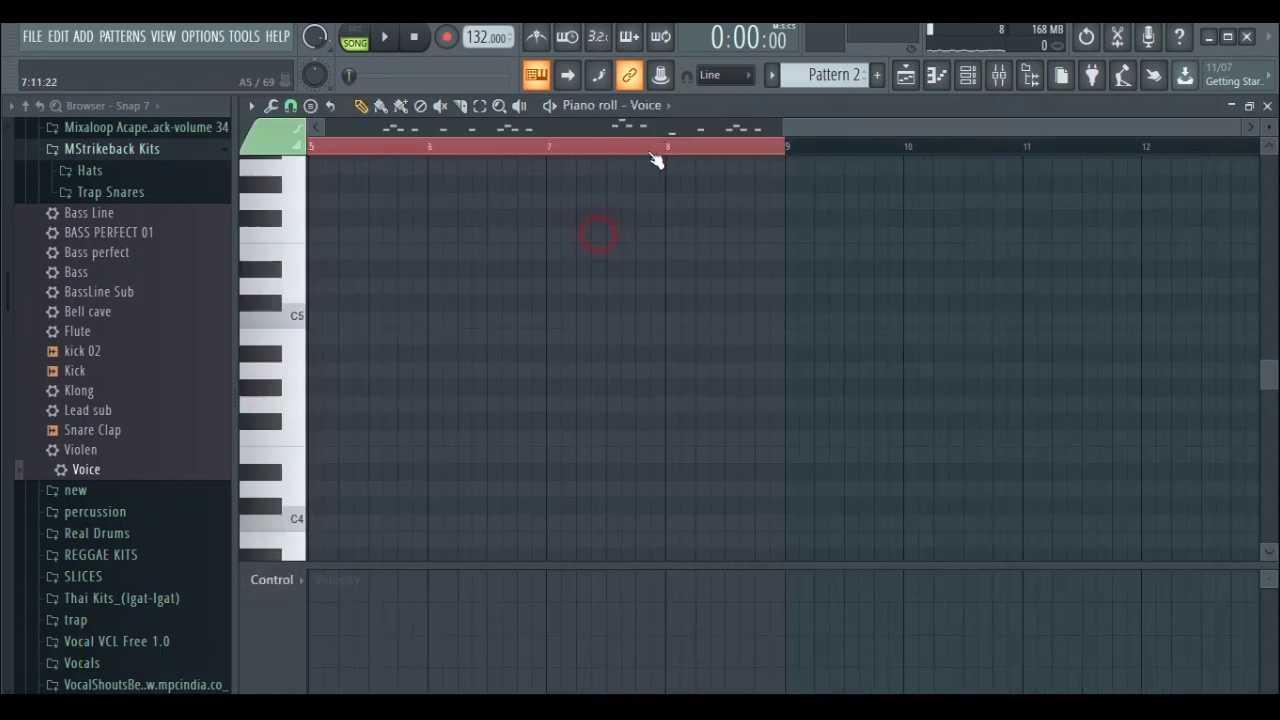
left_click_drag(868, 127, 360, 140)
key("ctrl+a")
left_click_drag(367, 287, 843, 337)
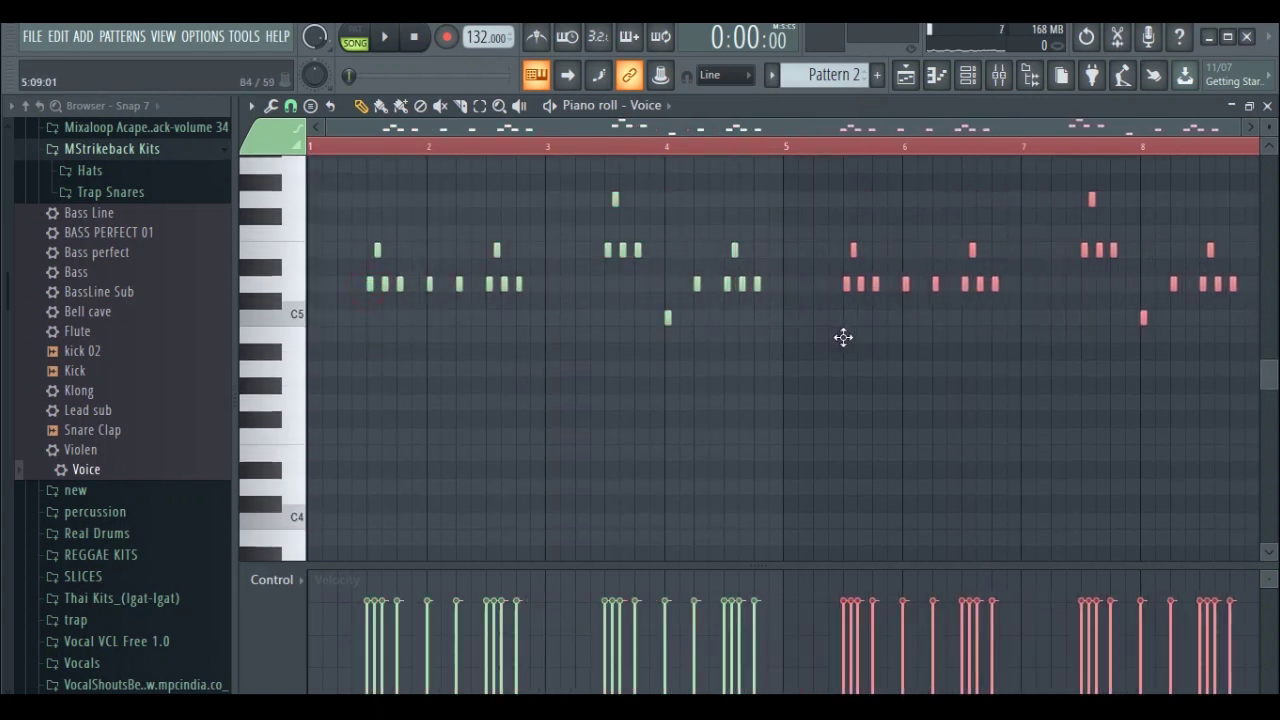
scroll(890, 147, "down", 2)
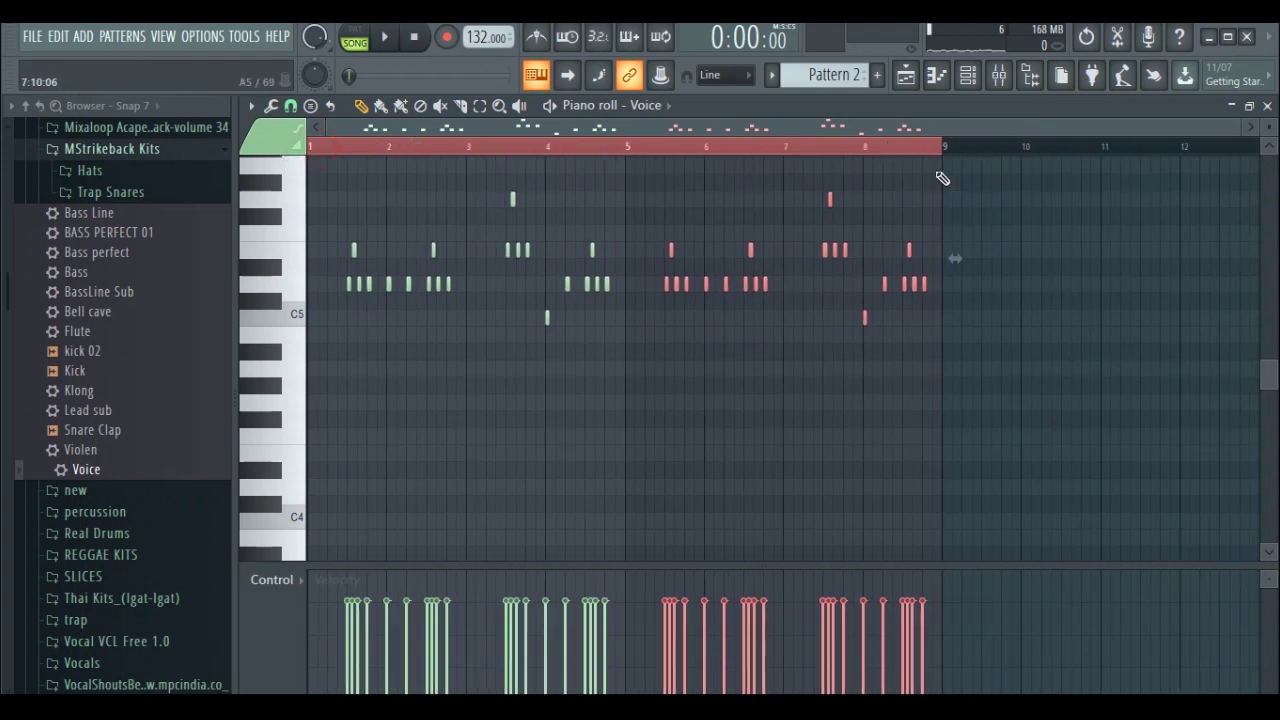
Audition the extended Voice melody from bar 1 and again from bar 7
key("space")
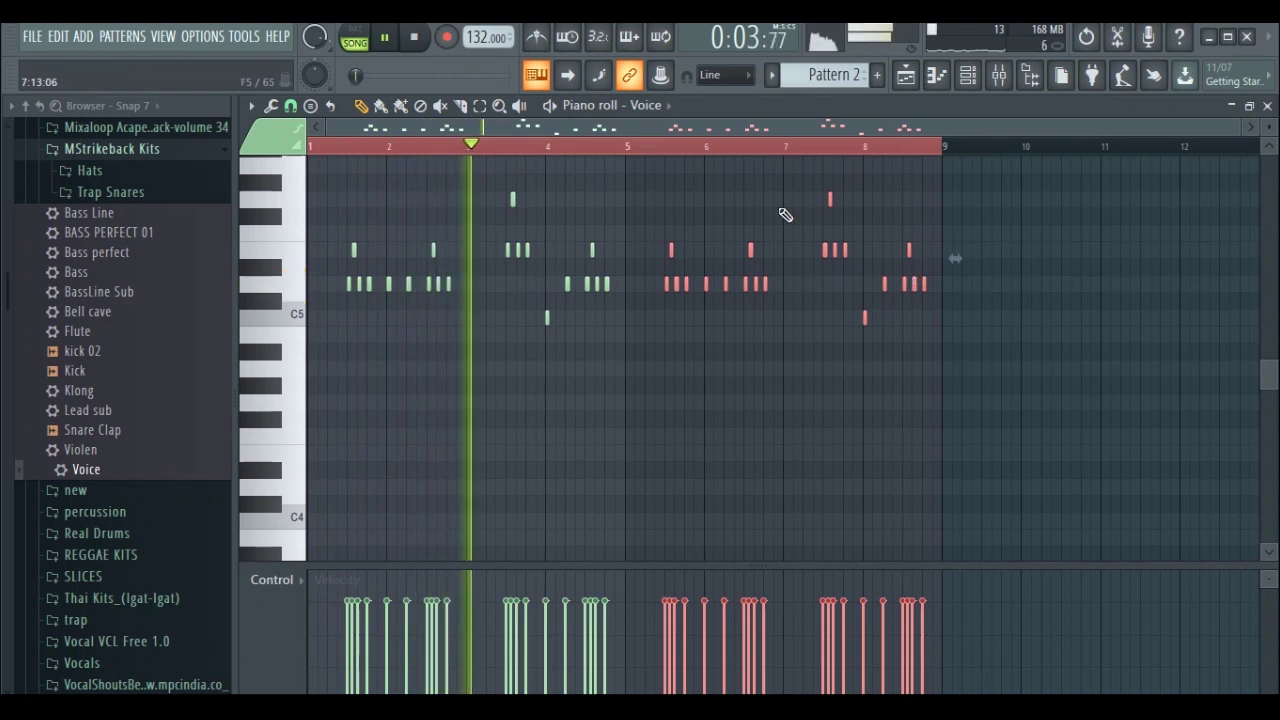
key("space")
left_click(828, 148)
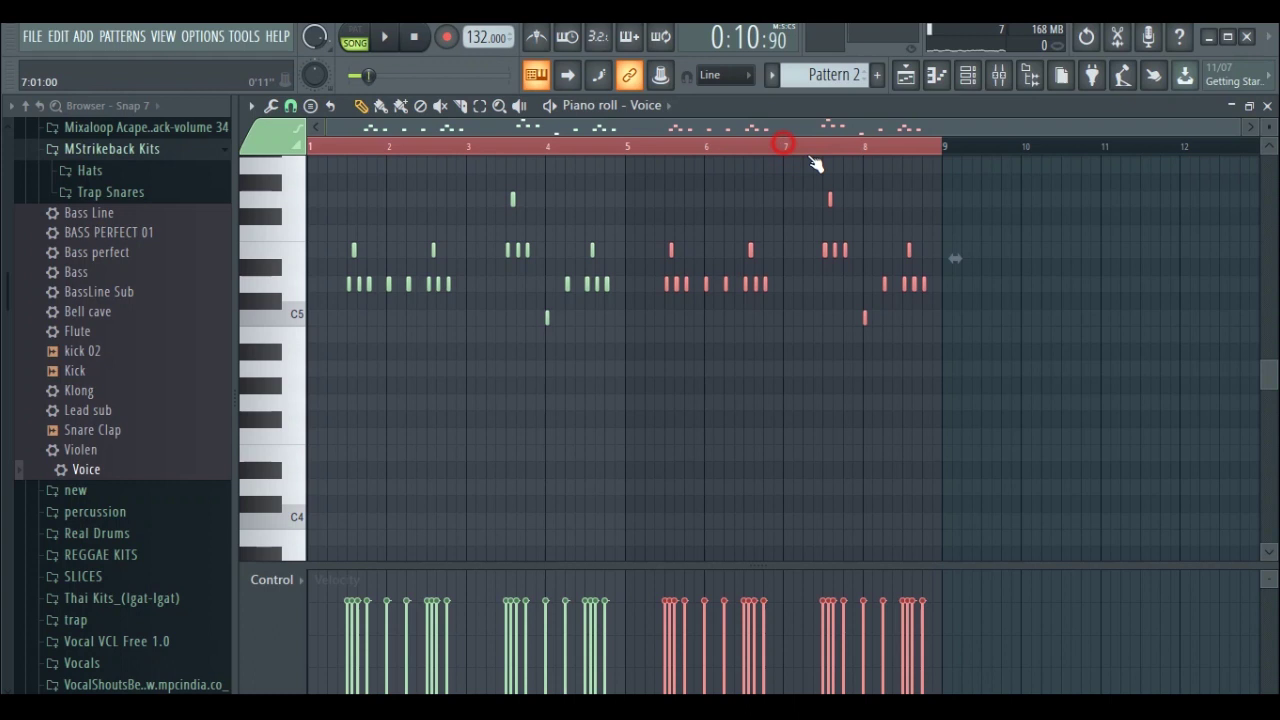
key("space")
scroll(960, 158, "up", 1)
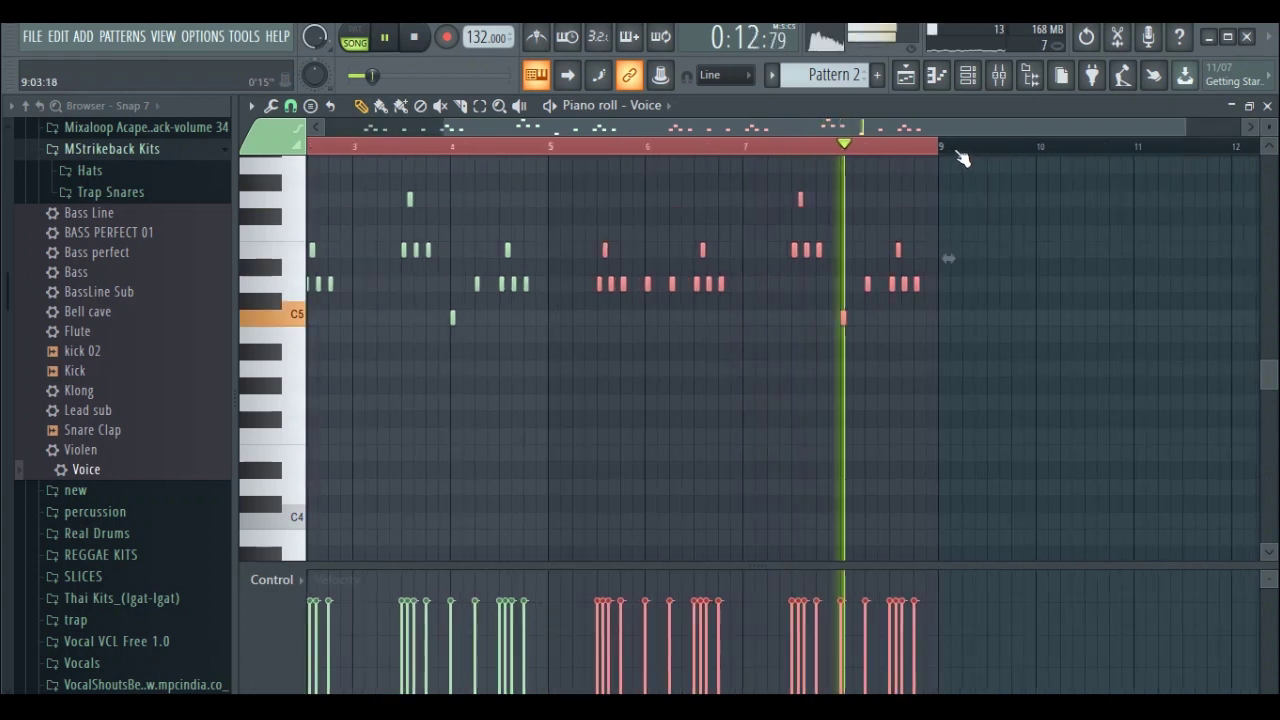
key("space")
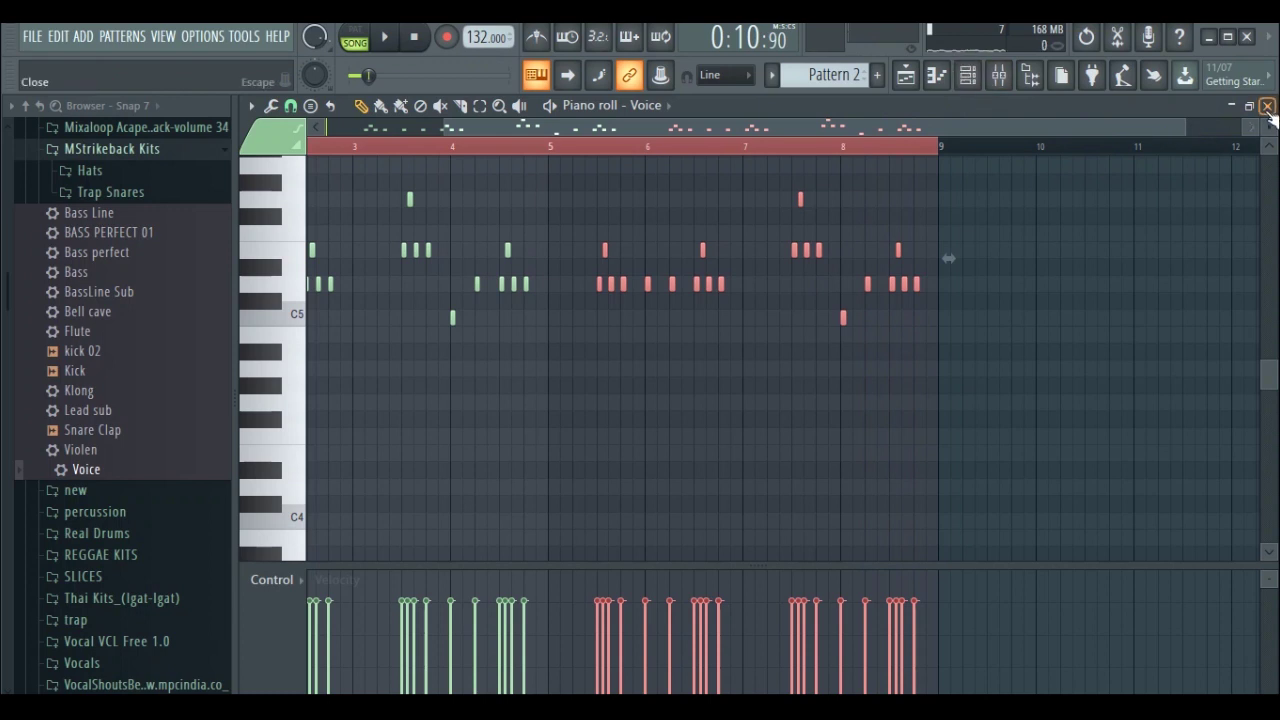
Return to the playlist, solo Track 6 and audition the imported track from bar 1 and from bar 2
left_click(1267, 106)
left_click_drag(645, 150, 374, 160)
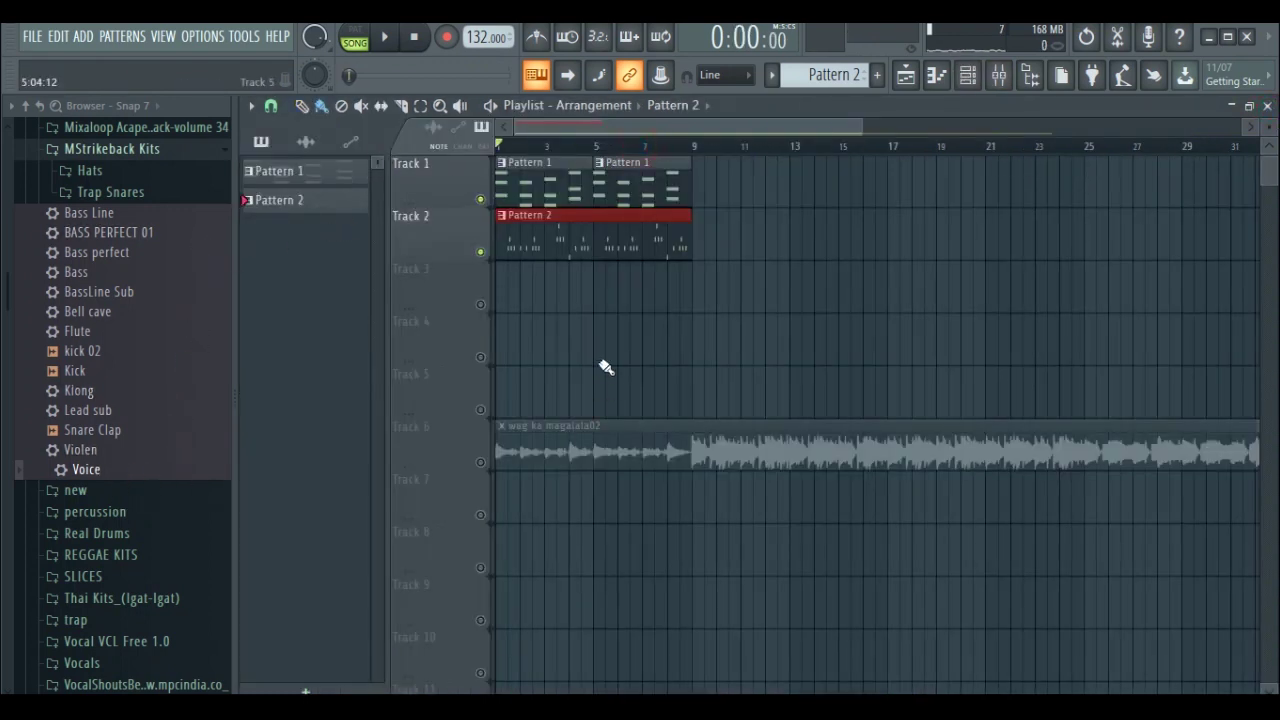
right_click(481, 463)
key("space")
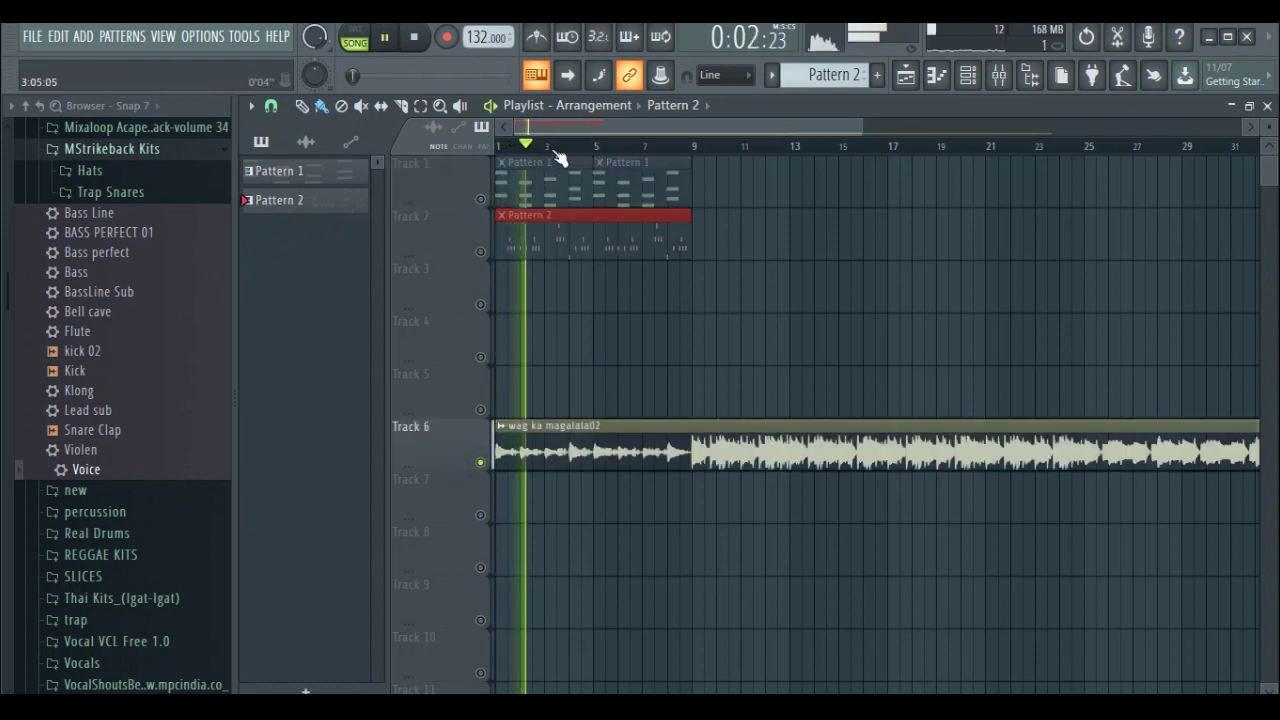
key("space")
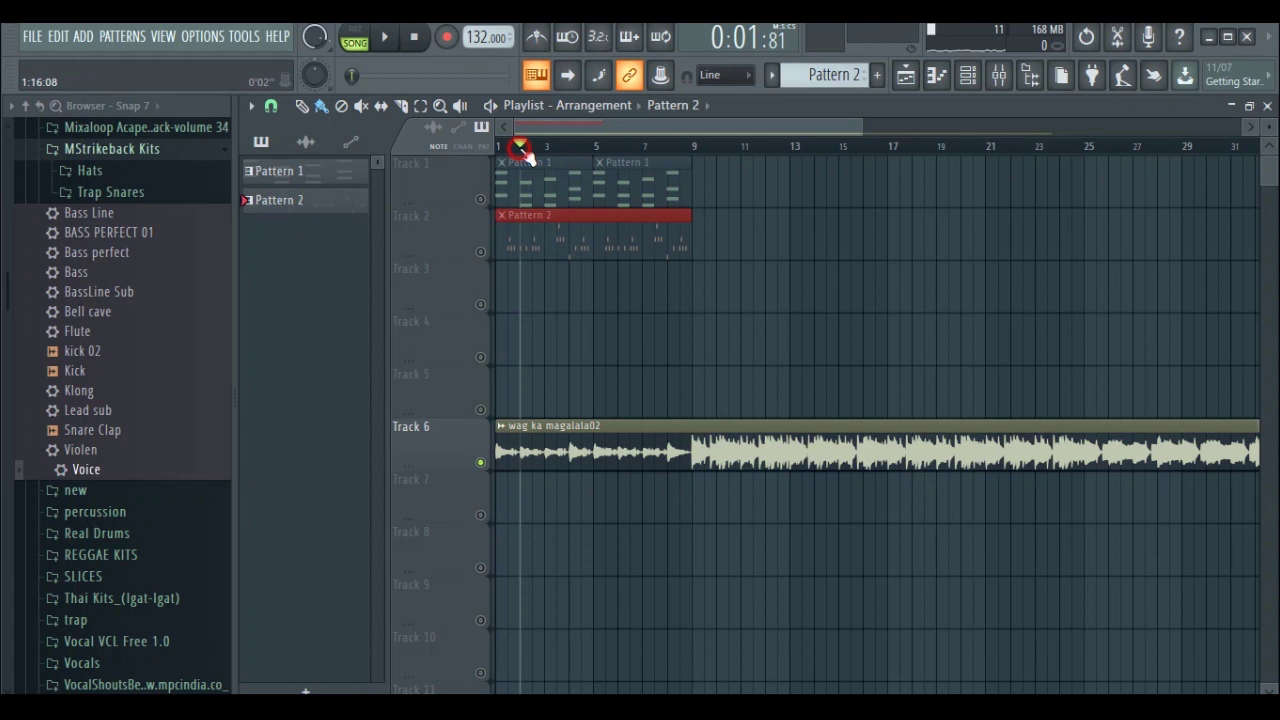
key("space")
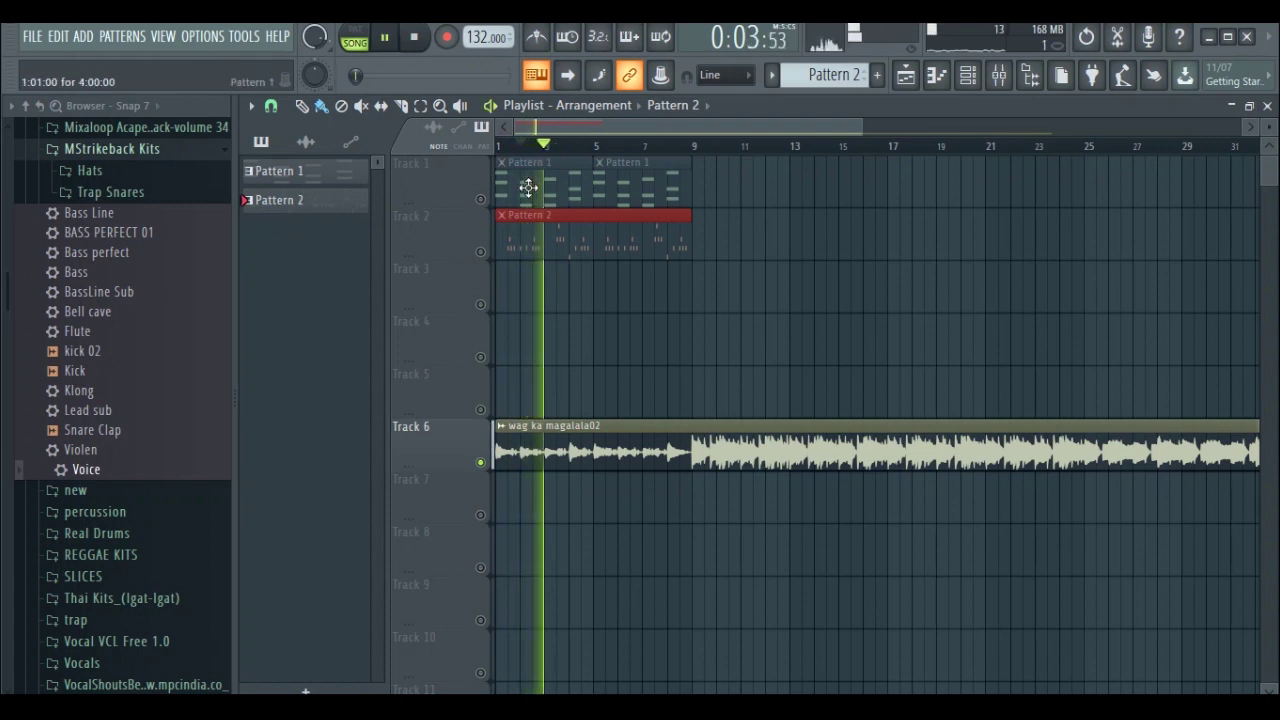
key("space")
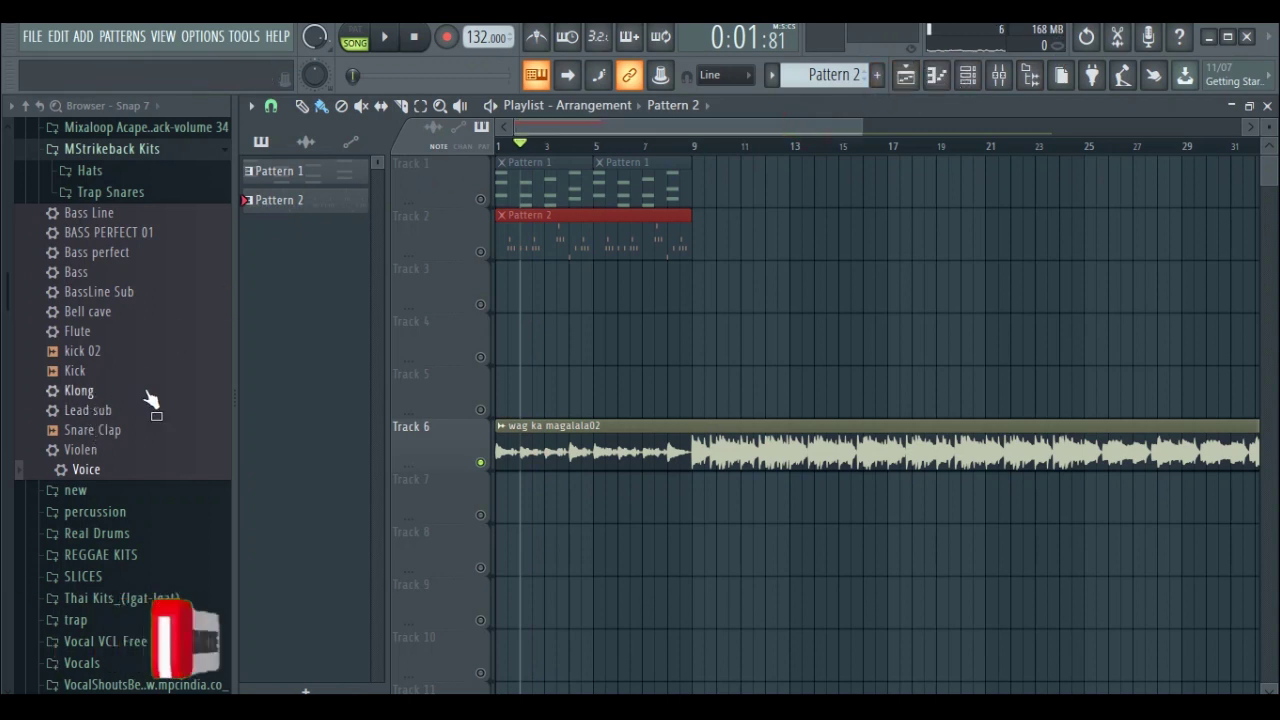
Add the Bell cave preset as a new channel in the channel rack and switch to Pattern 3
left_click(100, 318)
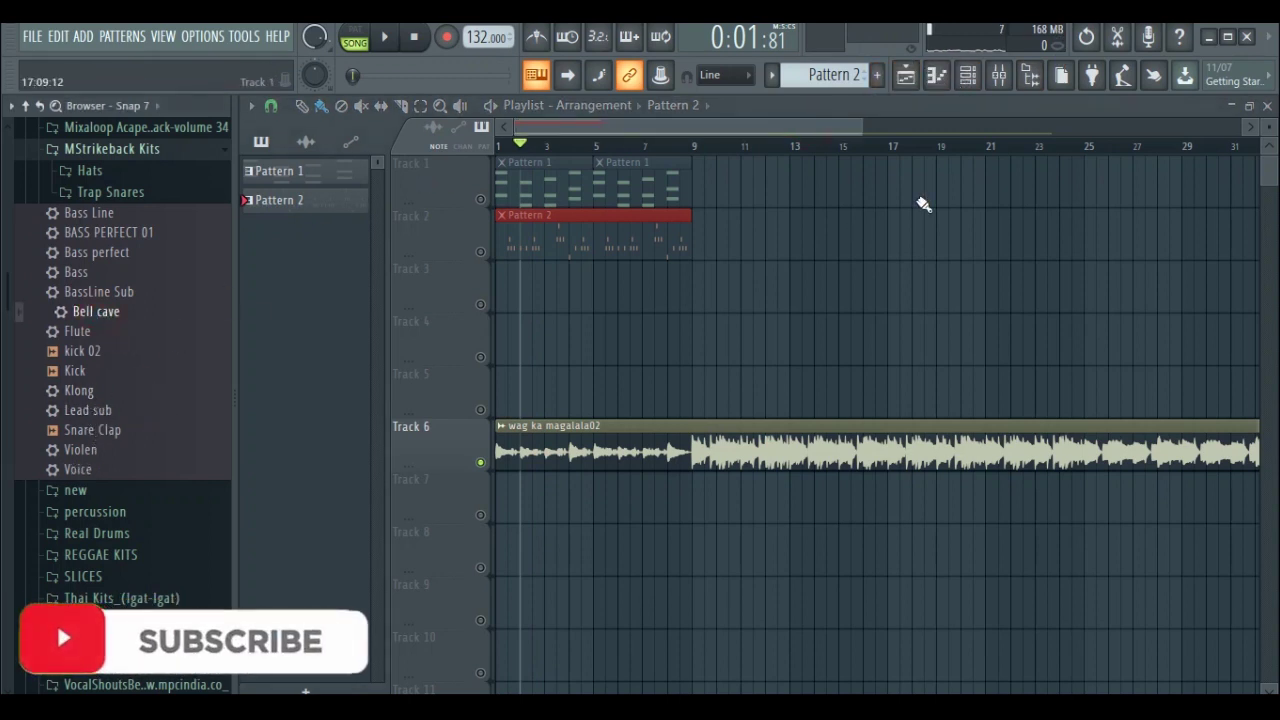
left_click(968, 75)
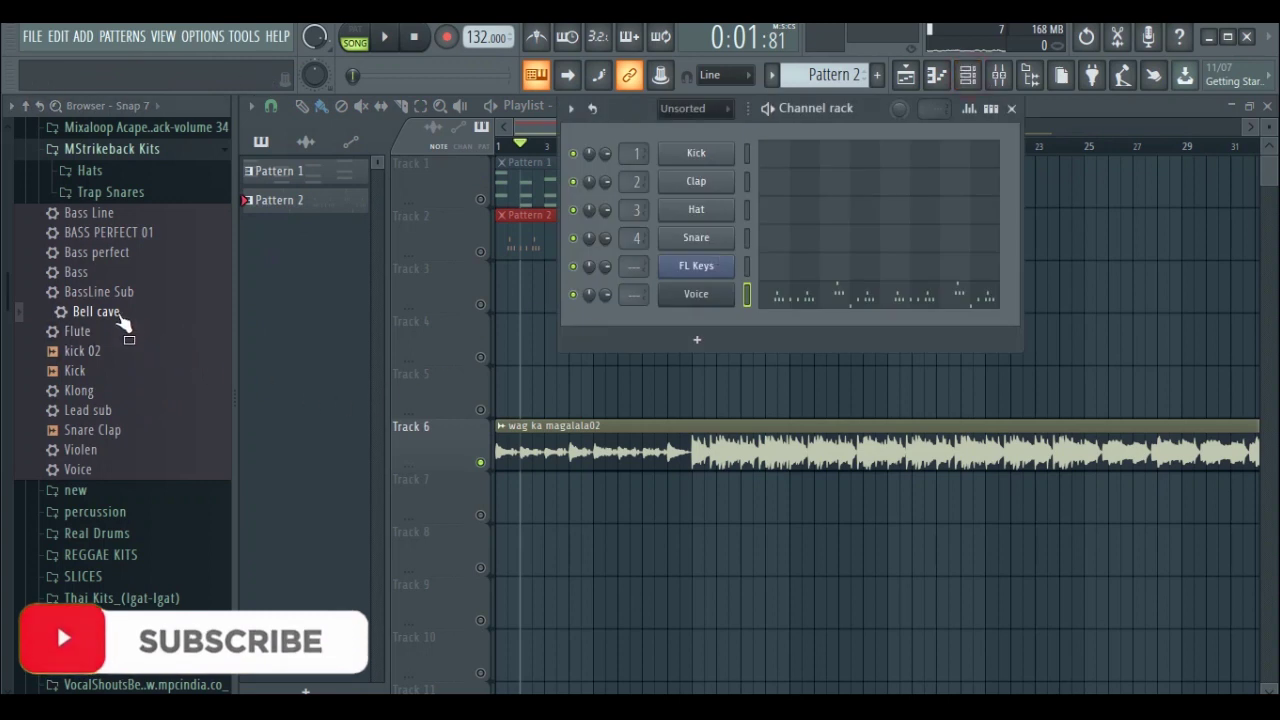
left_click_drag(123, 320, 692, 326)
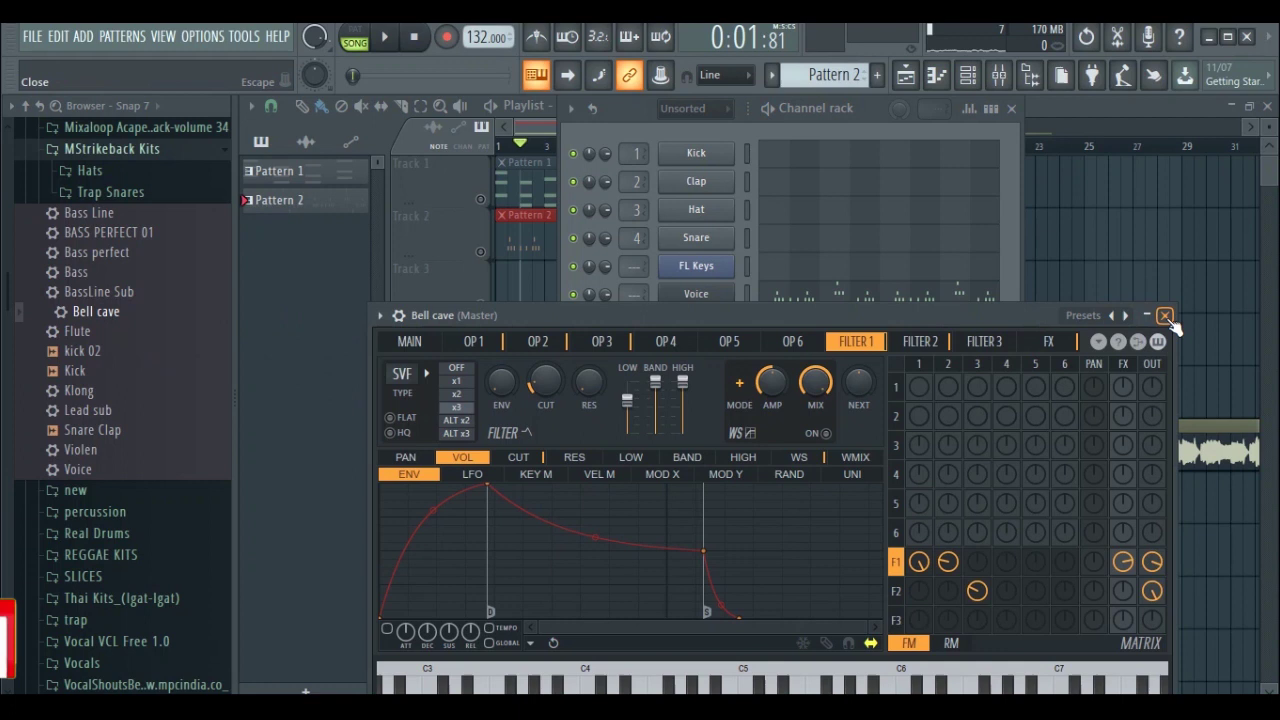
left_click(1165, 315)
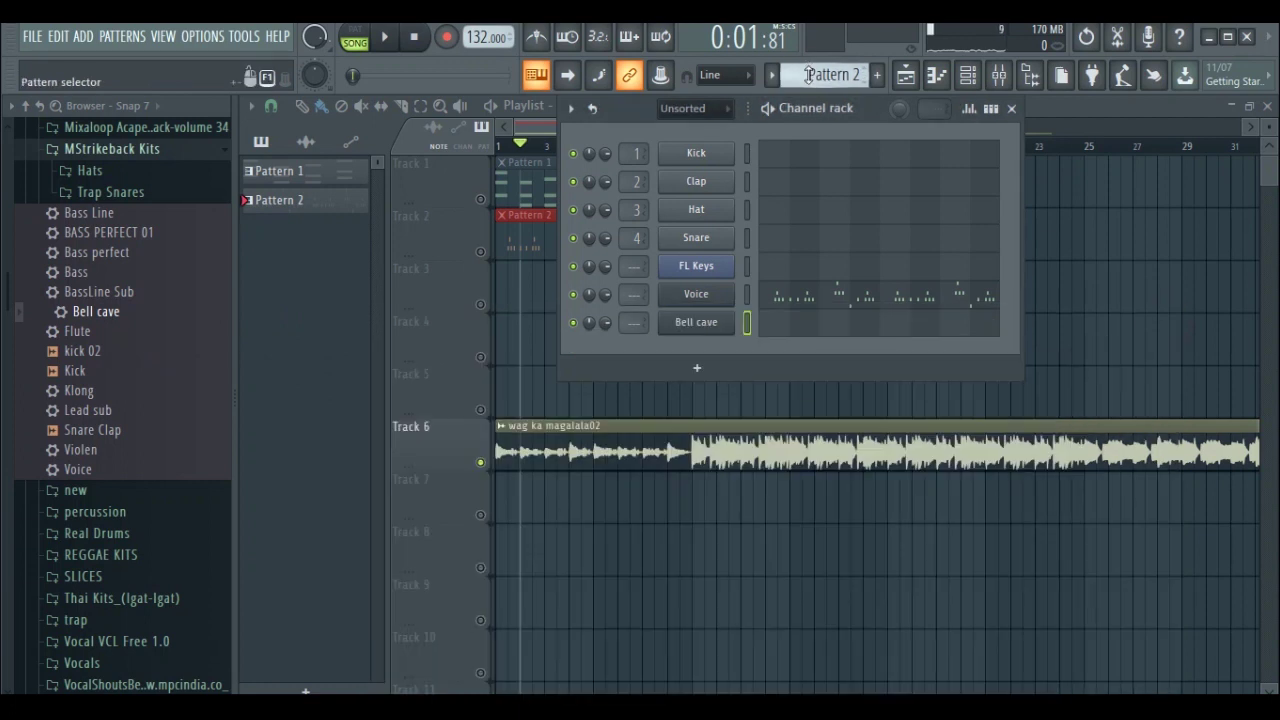
scroll(808, 75, "up", 1)
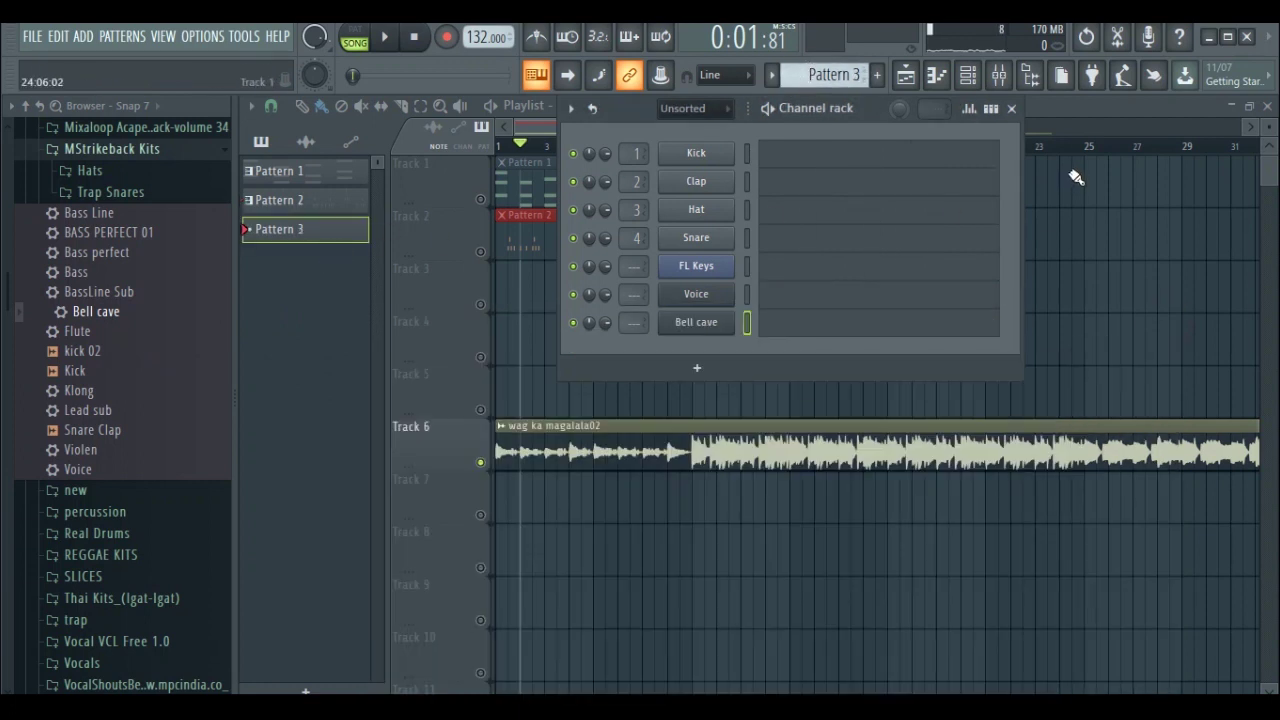
left_click(1013, 109)
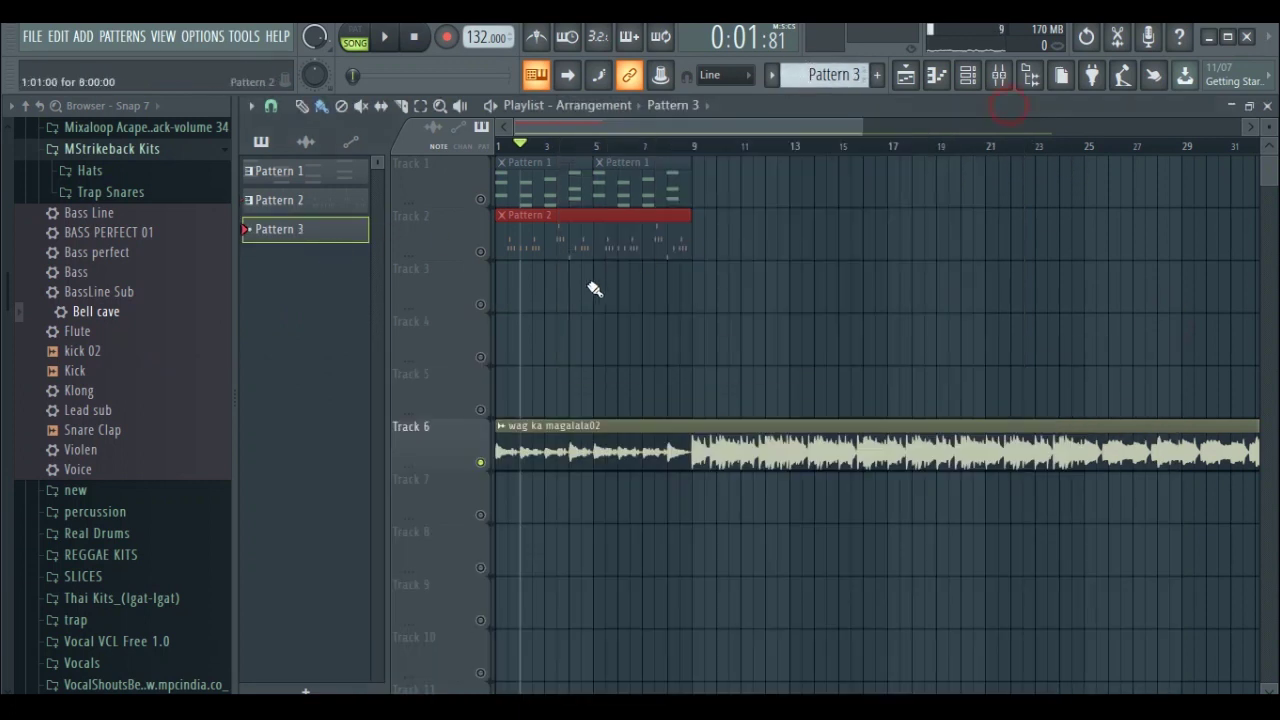
Place Pattern 3 at bar 1 of Track 3 and switch the playback from Track 6 to Tracks 1, 2 and 3
right_click(481, 198)
left_click(481, 251)
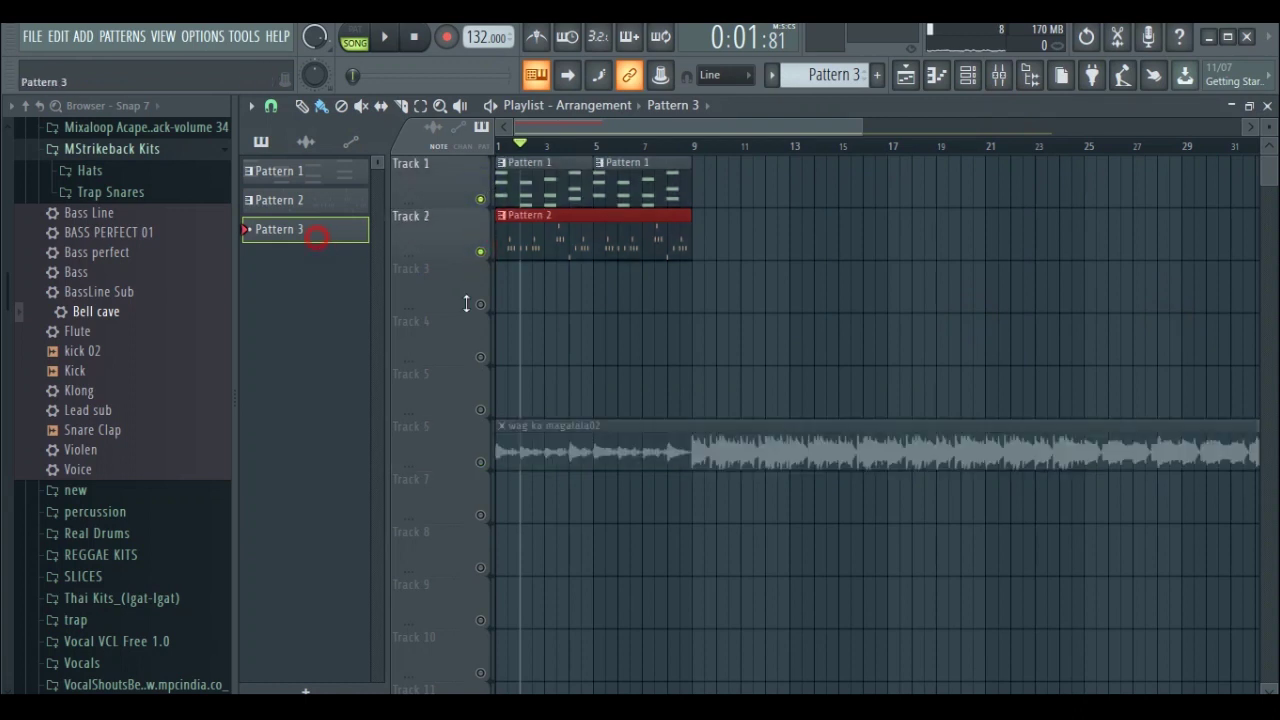
left_click(503, 302)
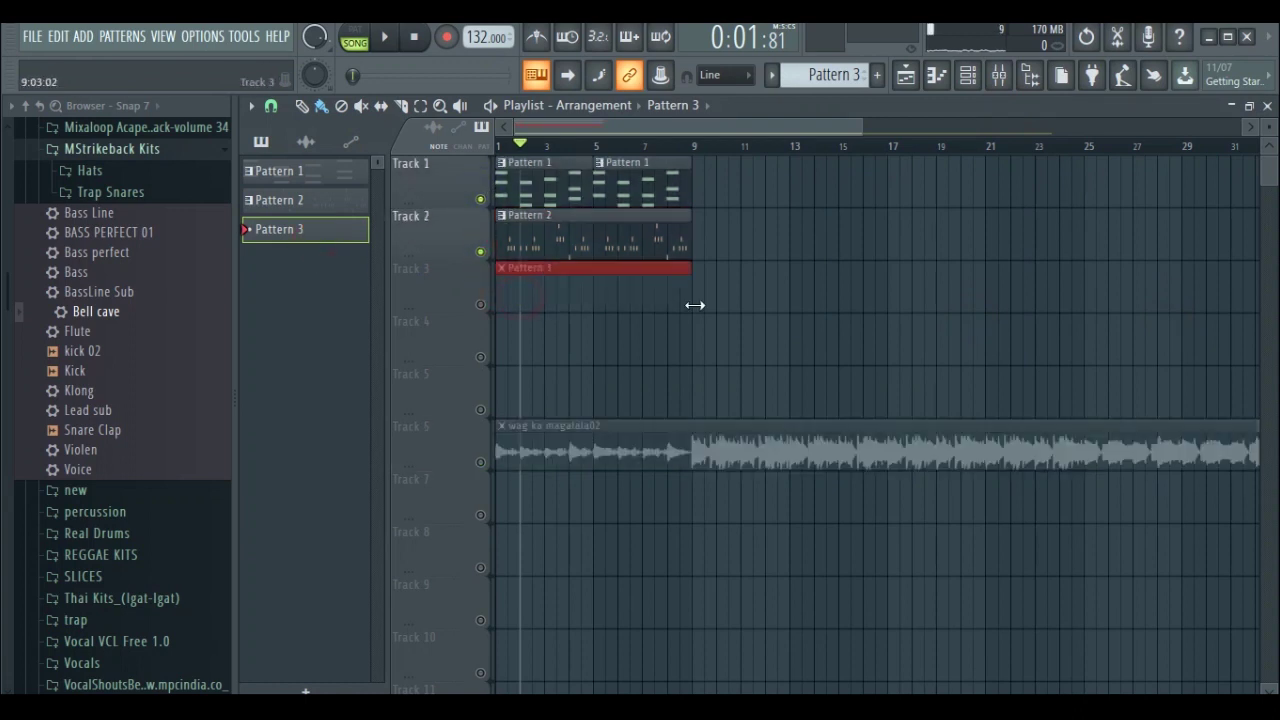
left_click(481, 304)
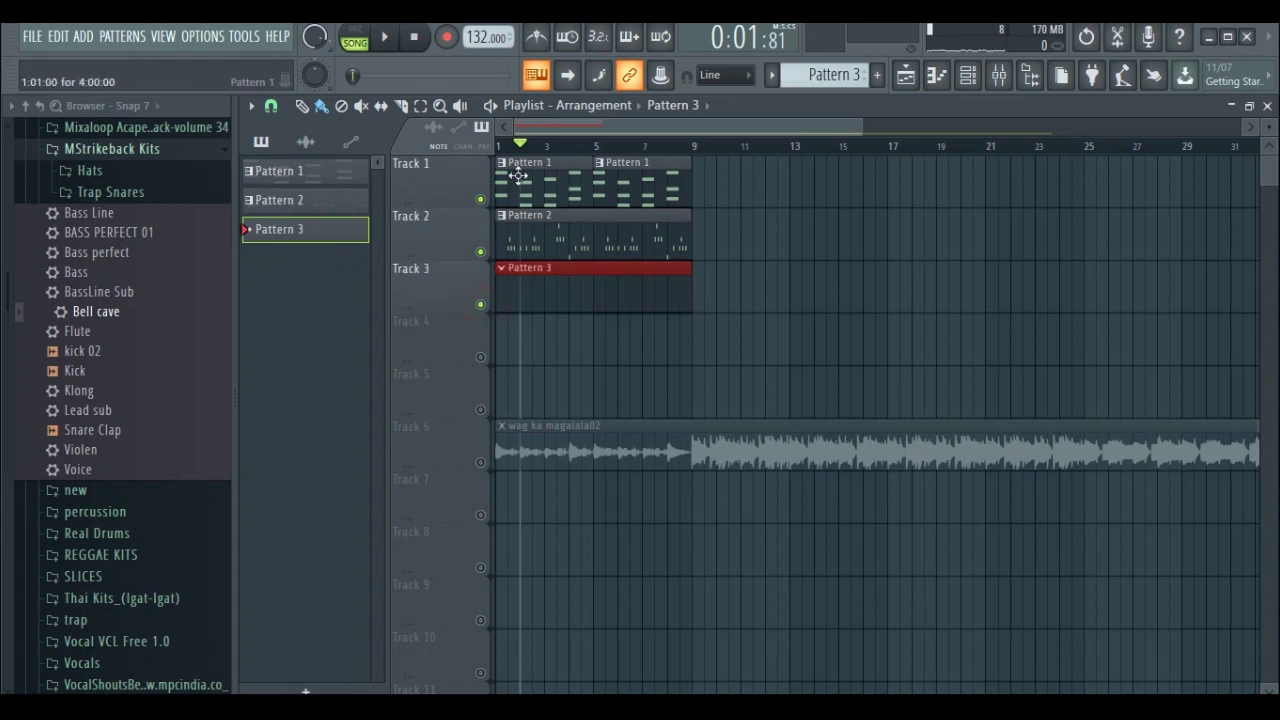
Open the Bell cave channel's piano roll in Pattern 3 and play the arrangement from bar 1
left_click_drag(525, 148, 500, 147)
key("space")
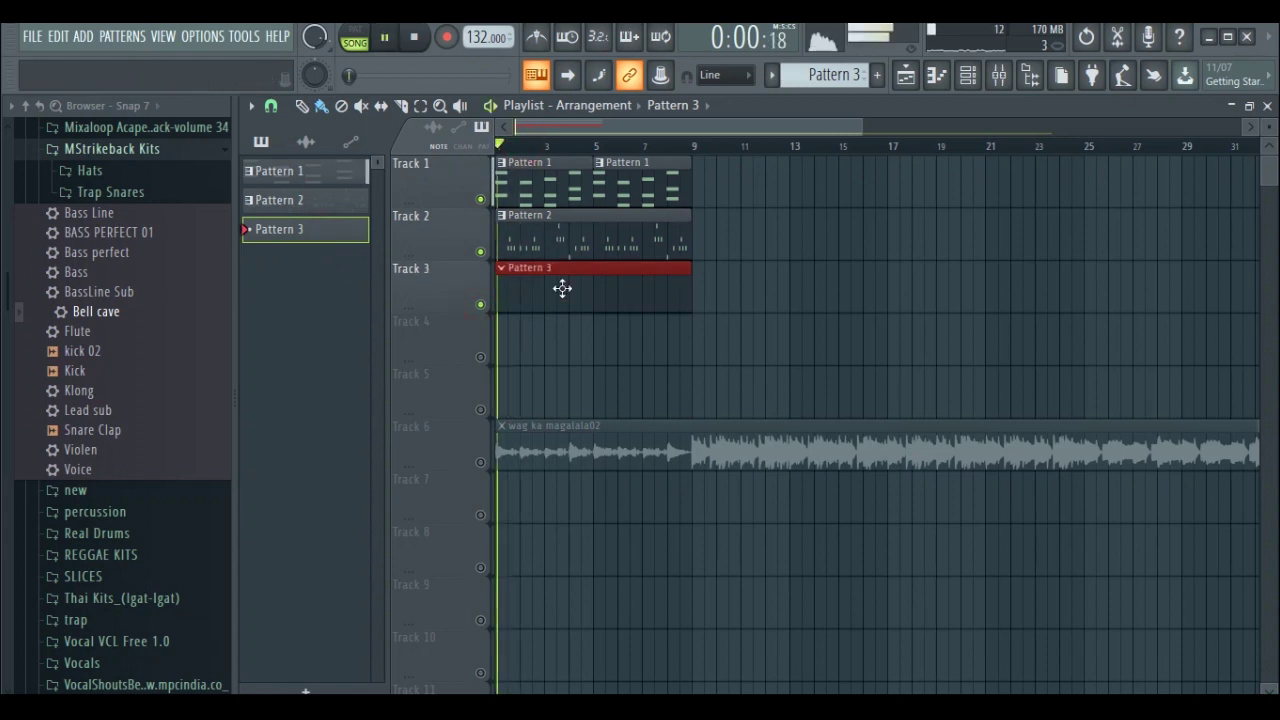
key("space")
left_click(967, 78)
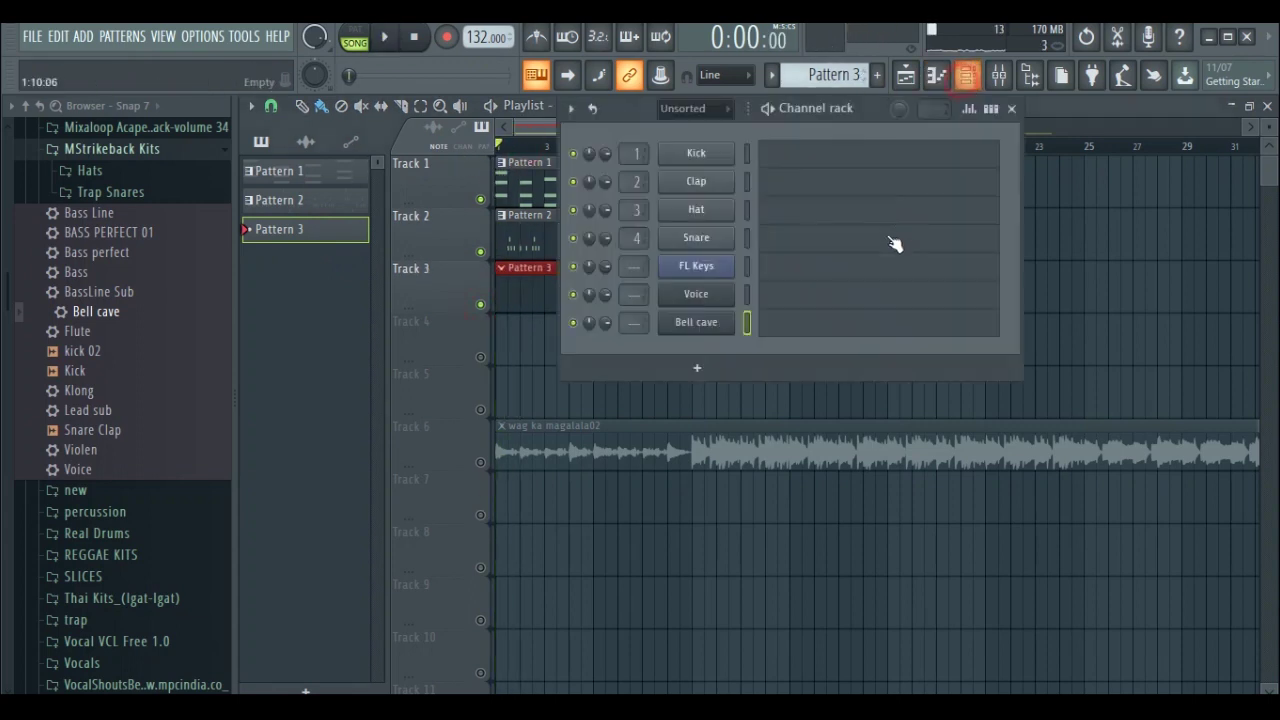
left_click(784, 326)
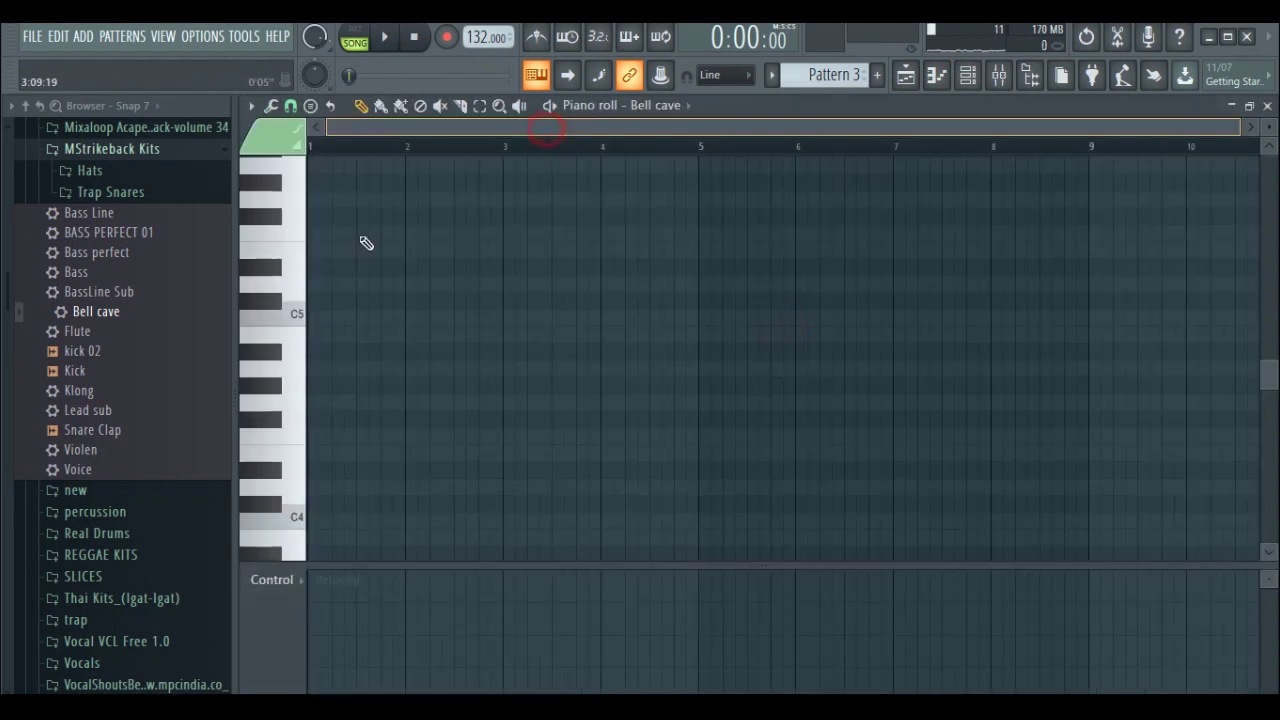
key("space")
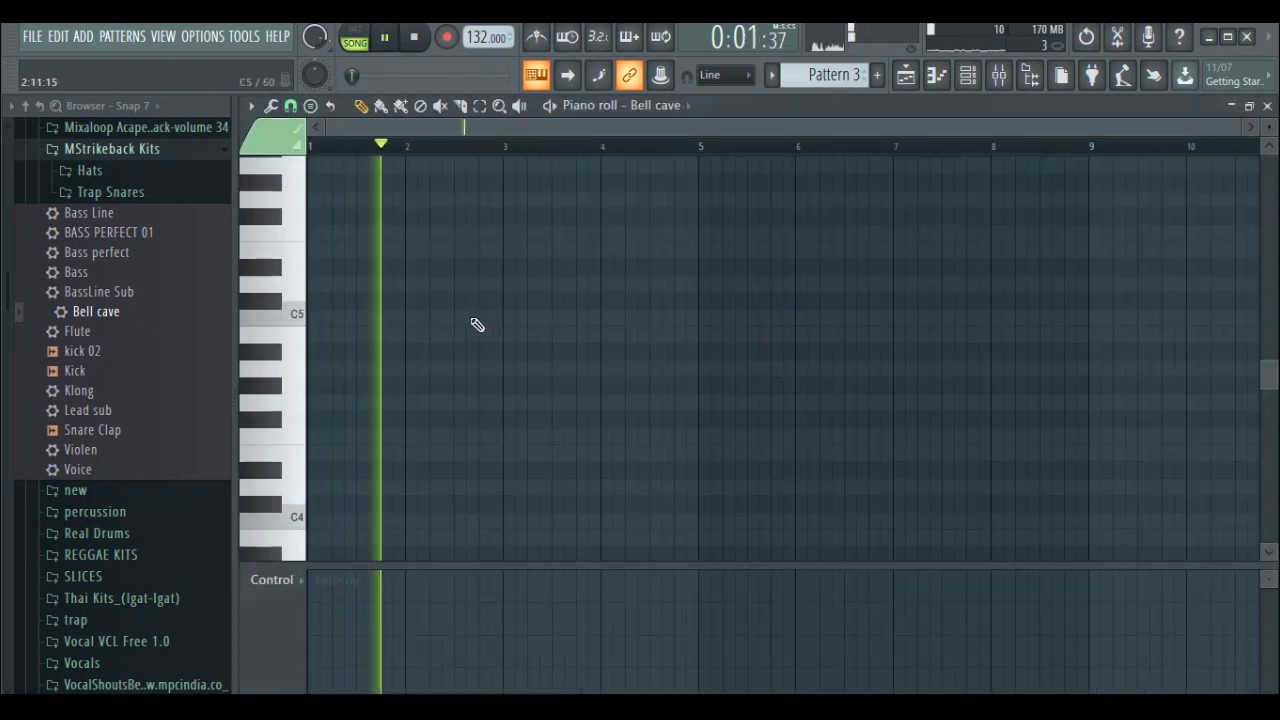
key("space")
Draw a Bell cave C6 note at the start of bar 2 and a D6 note on beat 2
left_click(406, 315)
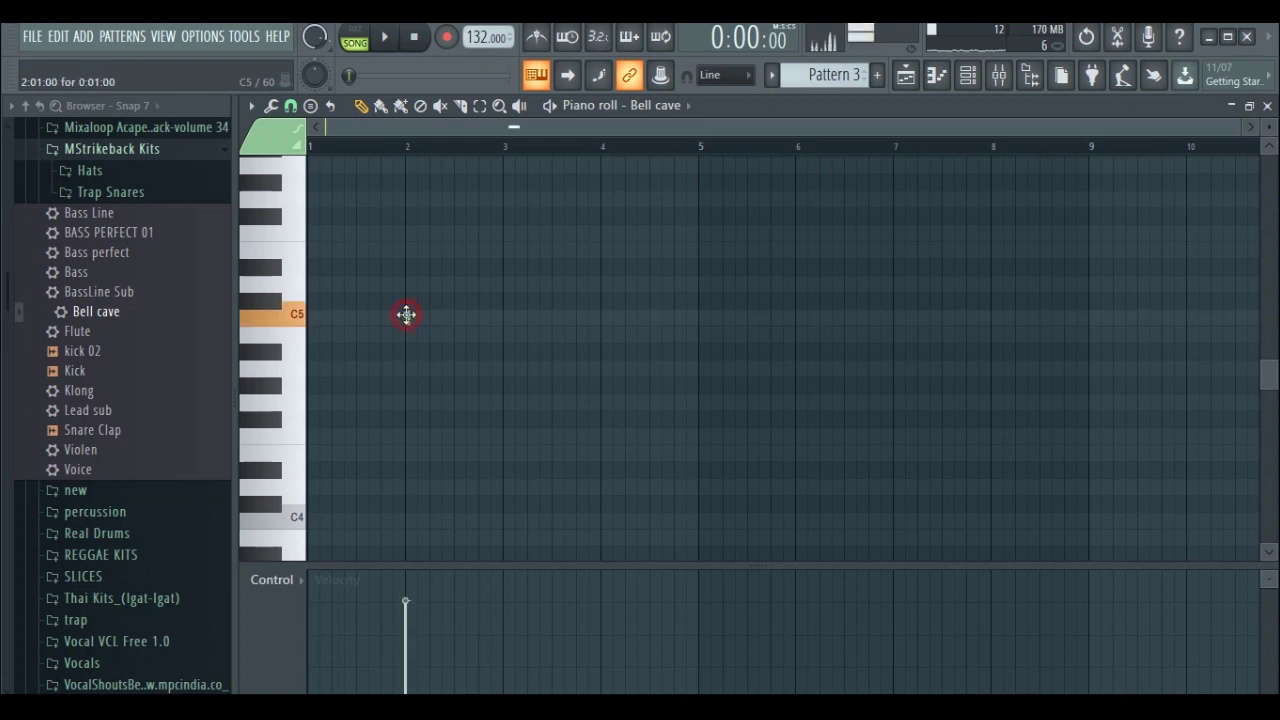
scroll(448, 345, "up", 4)
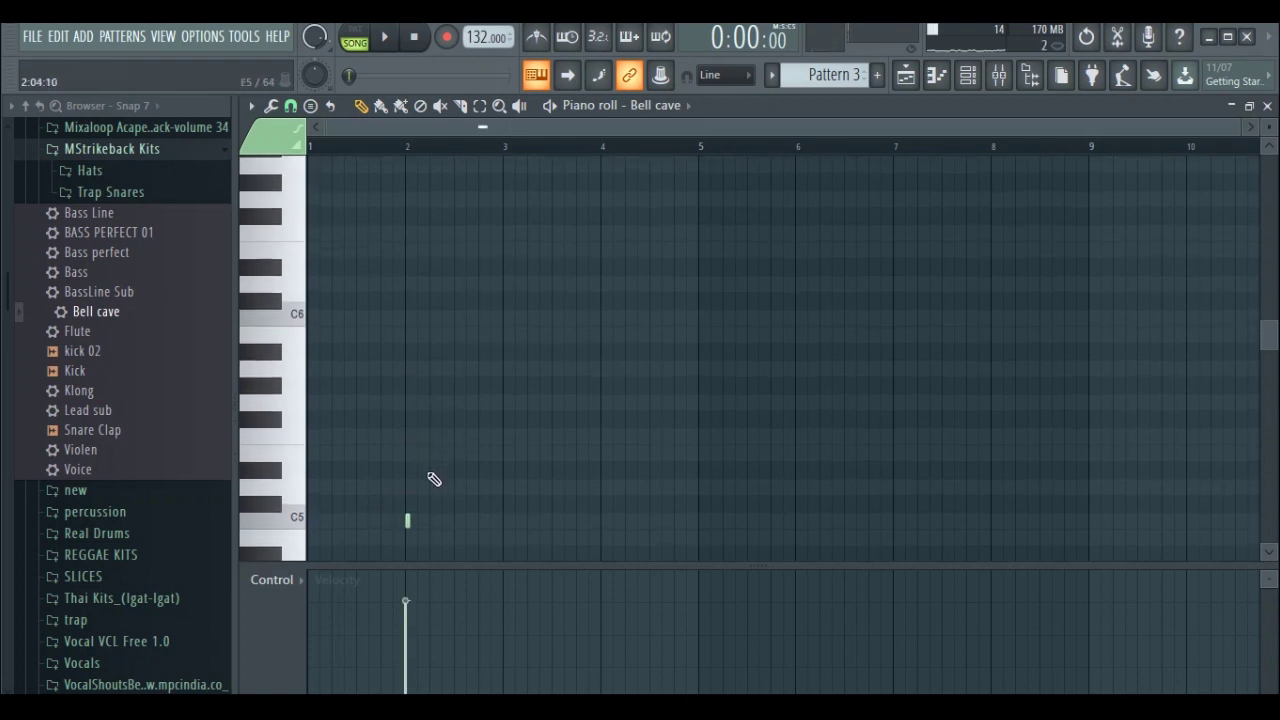
left_click_drag(408, 522, 411, 315)
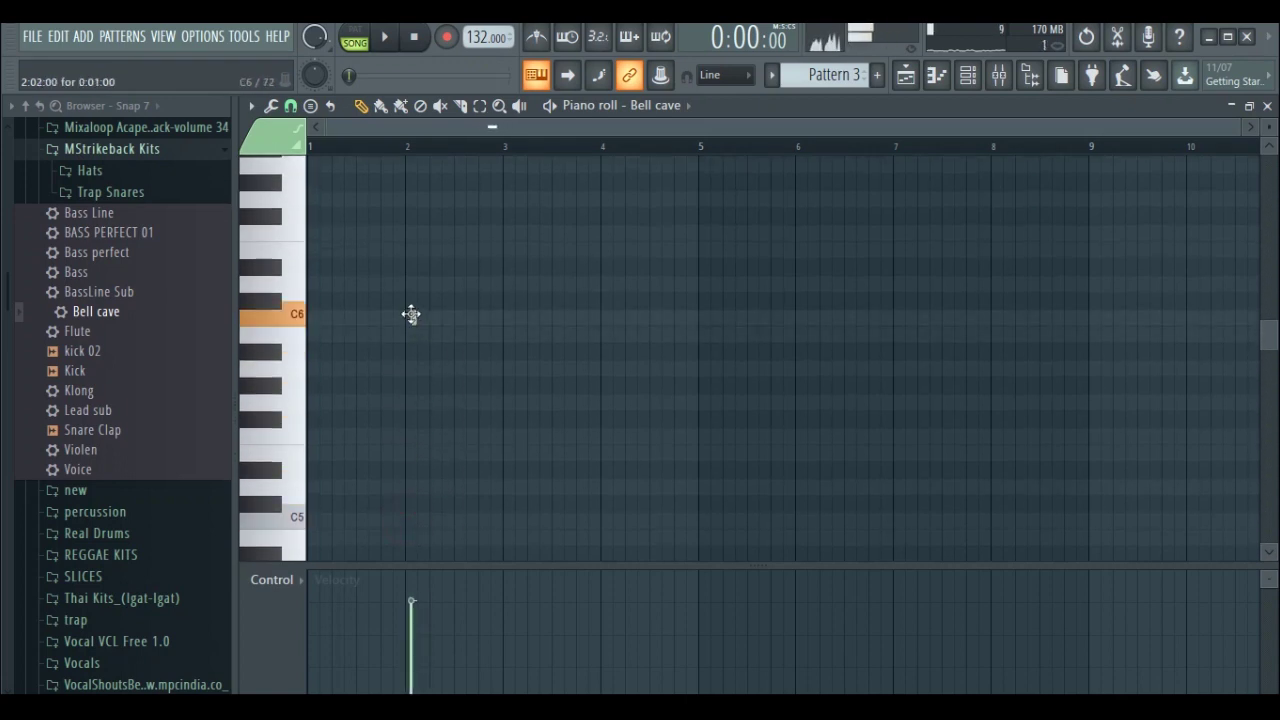
scroll(440, 150, "up", 3)
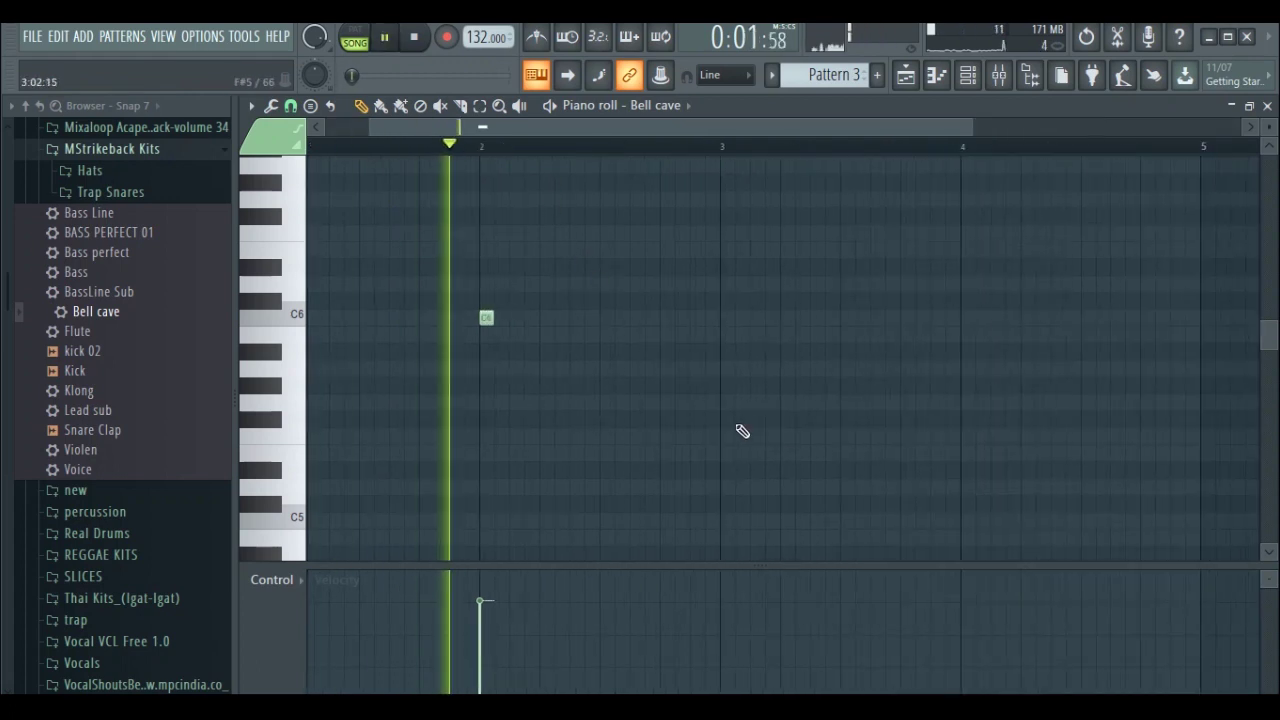
key("space")
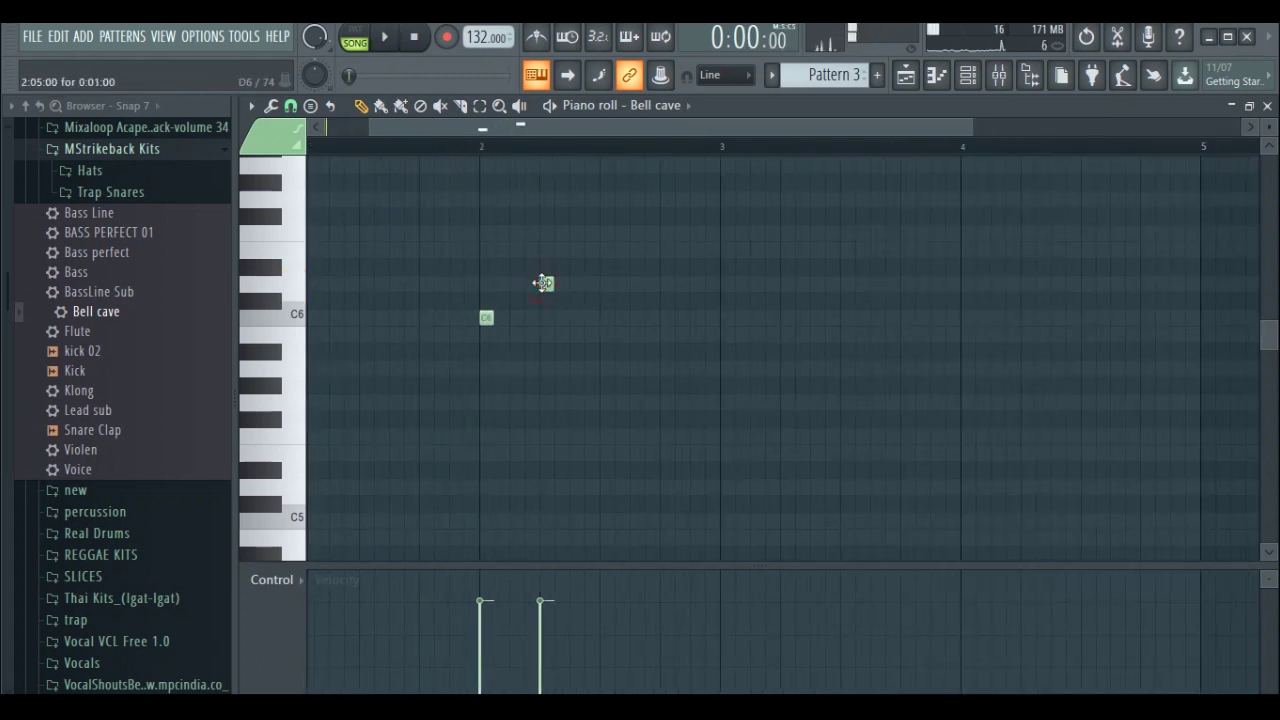
Duplicate the C6 and D6 note pair from bar 2 to the start of bar 4
scroll(791, 154, "down", 2)
left_click_drag(530, 390, 441, 277)
left_click_drag(471, 317, 788, 349, "shift")
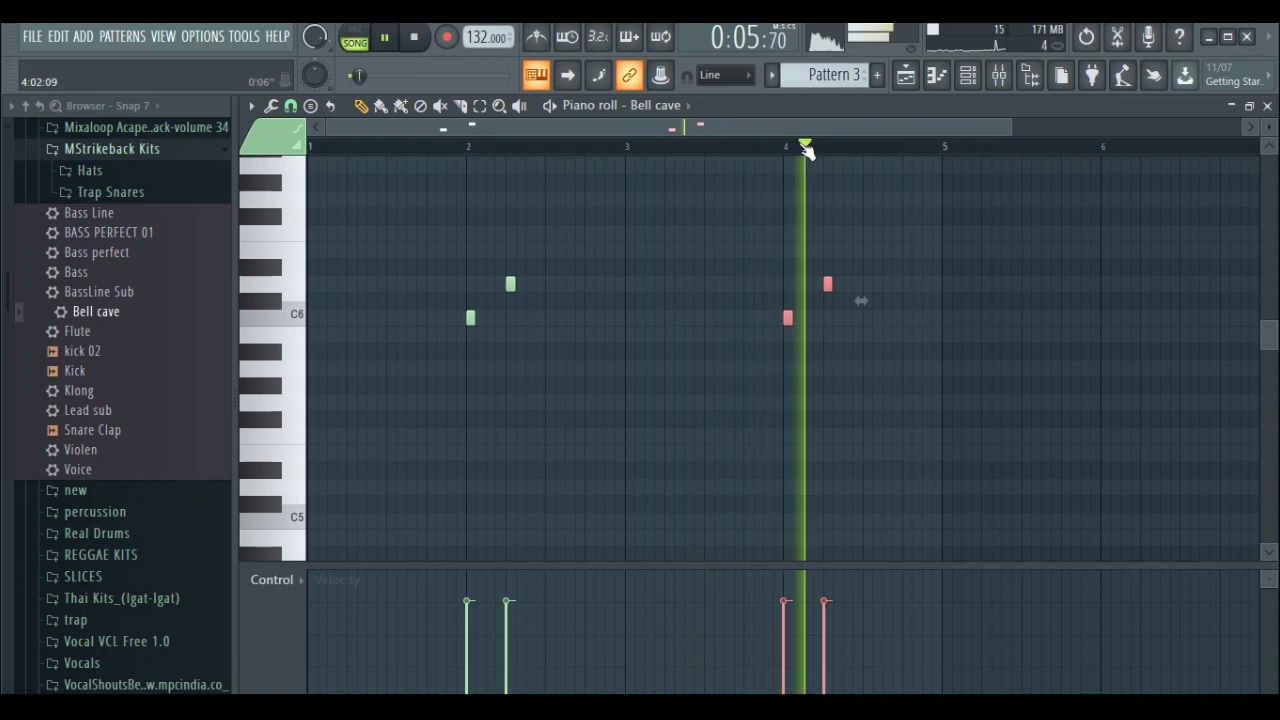
Audition the Bell cave phrase through bar 4 and continue the playback around bar 5
left_click_drag(808, 127, 886, 125)
scroll(891, 146, "down", 2)
key("space")
double_click(777, 150)
key("space")
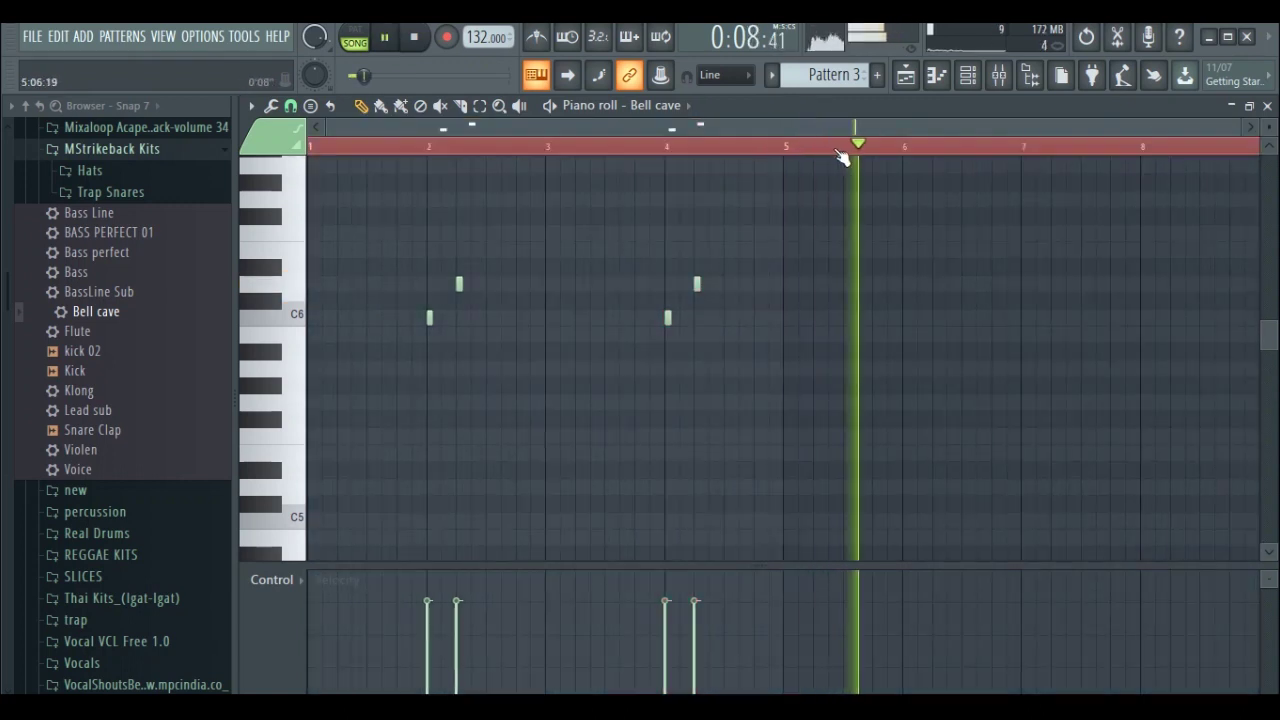
Reopen the Bell cave piano roll from the Pattern 3 clip and play the arrangement from the start of bar 5
key("space")
left_click(921, 81)
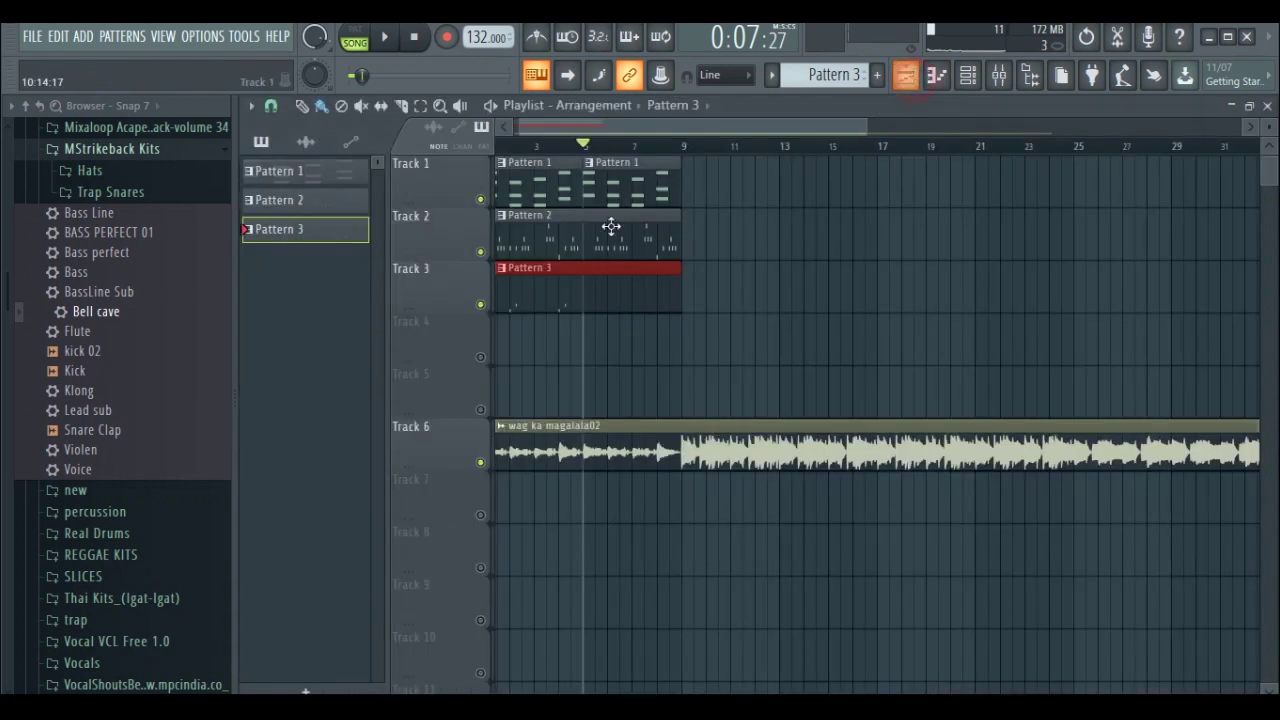
double_click(586, 286)
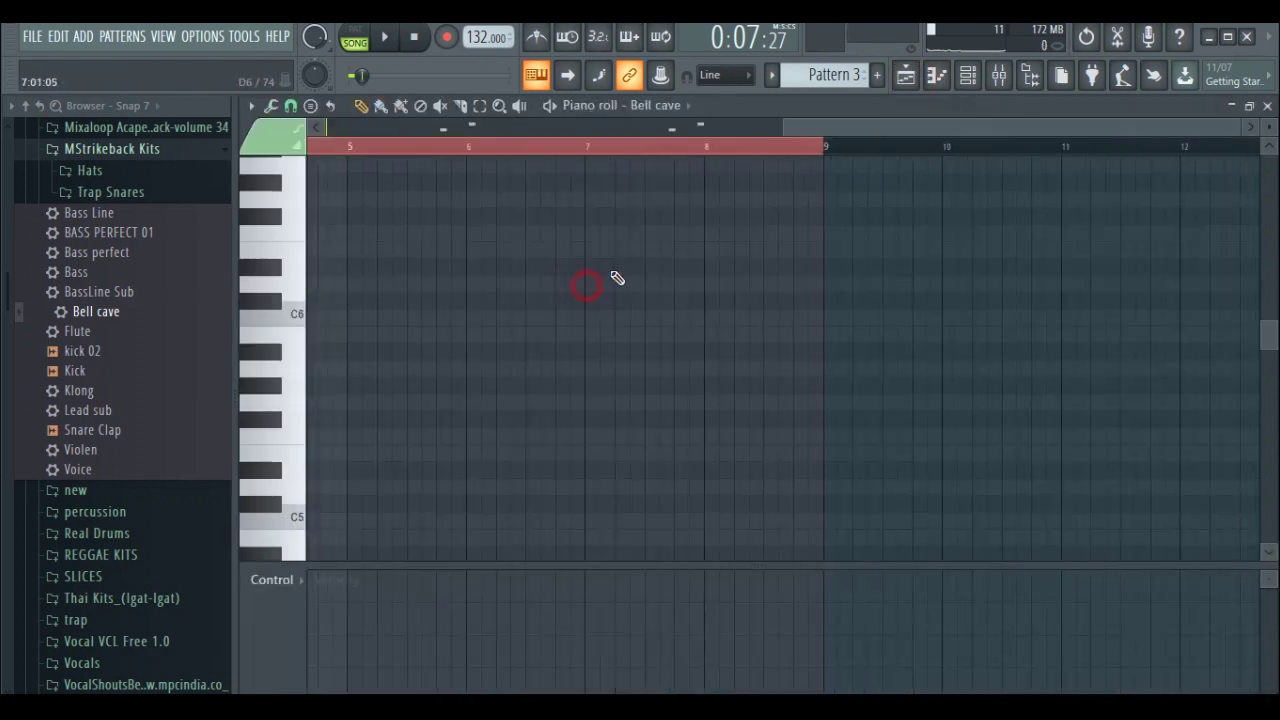
key("space")
left_click_drag(793, 127, 591, 135)
key("space")
key("space")
key("space")
scroll(305, 224, "up", 1)
scroll(305, 224, "up", 3)
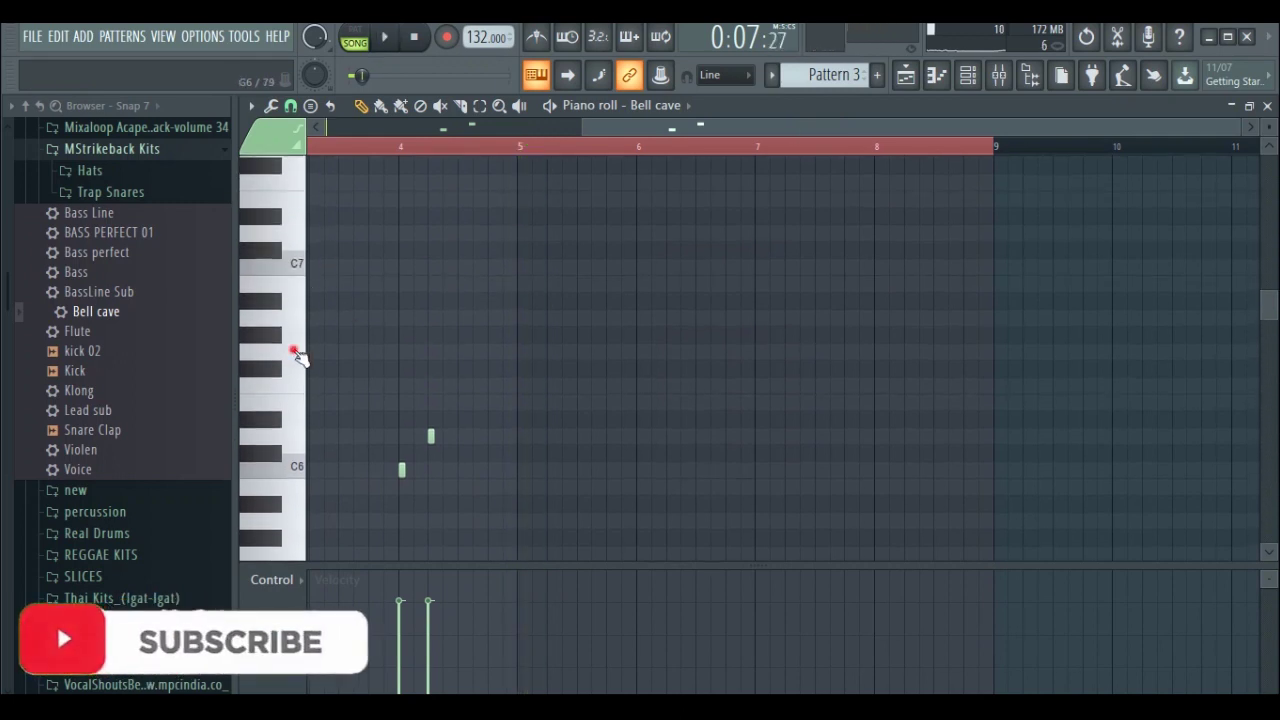
Audition the playback from bar 5 and sound Bell cave pitches around G6 and A6 to find the next note
key("space")
left_click(291, 343)
key("space")
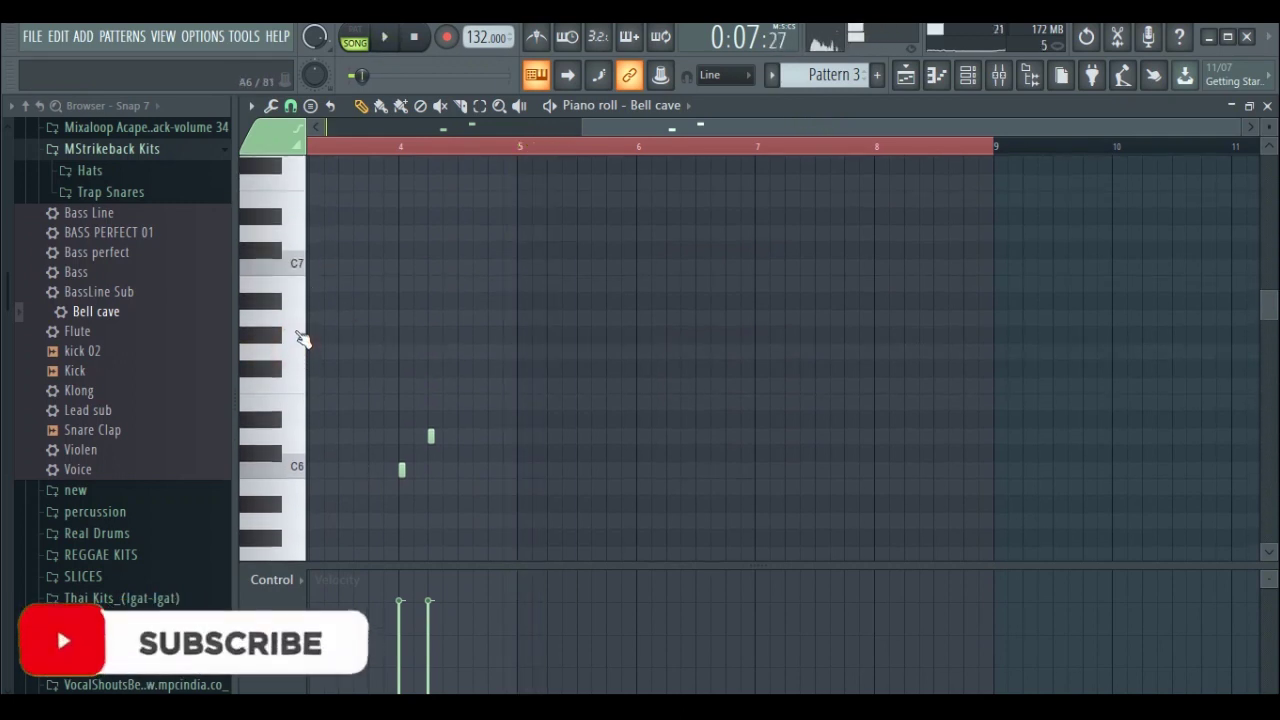
key("space")
key("space")
key("space")
key("space")
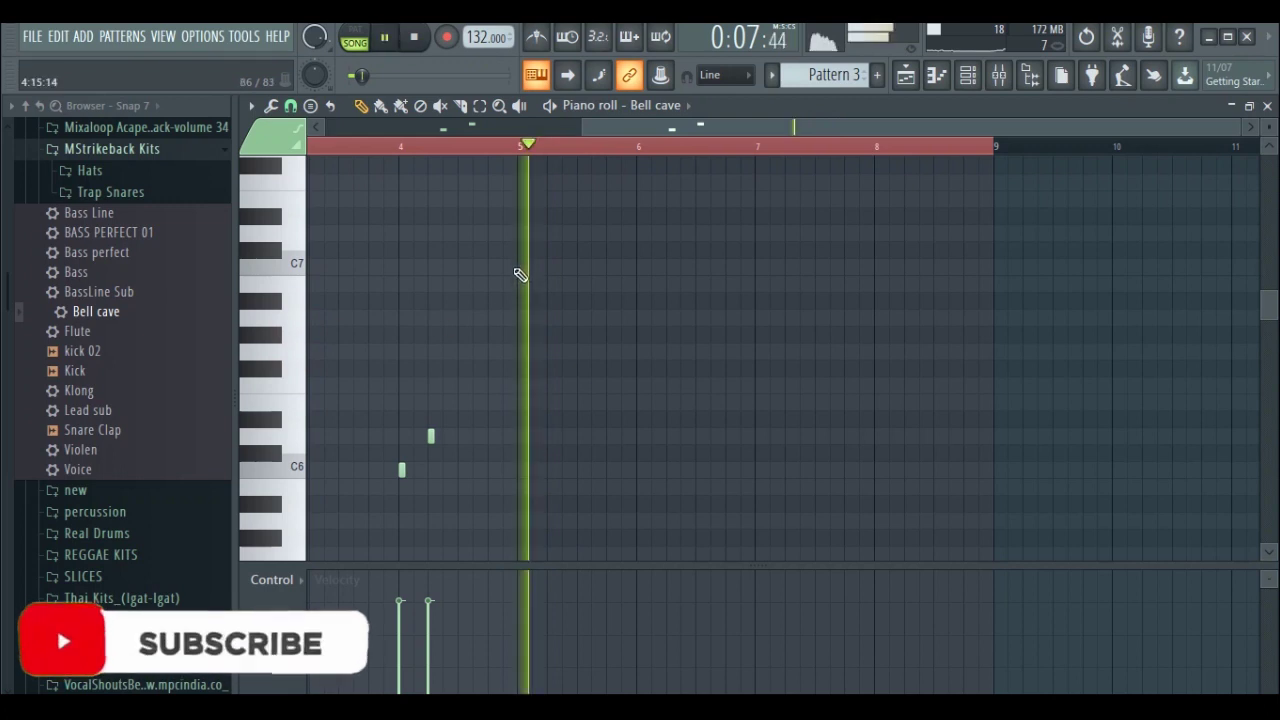
scroll(553, 159, "up", 3)
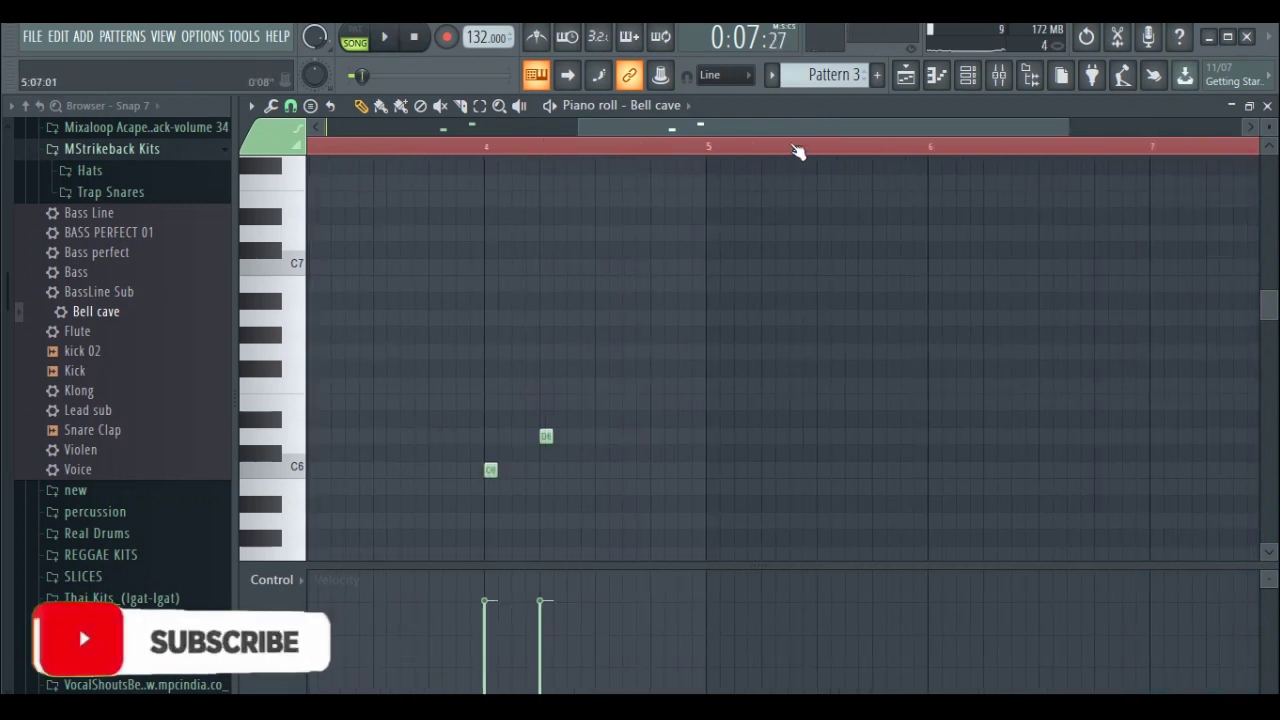
left_click_drag(794, 126, 836, 128)
key("space")
key("space")
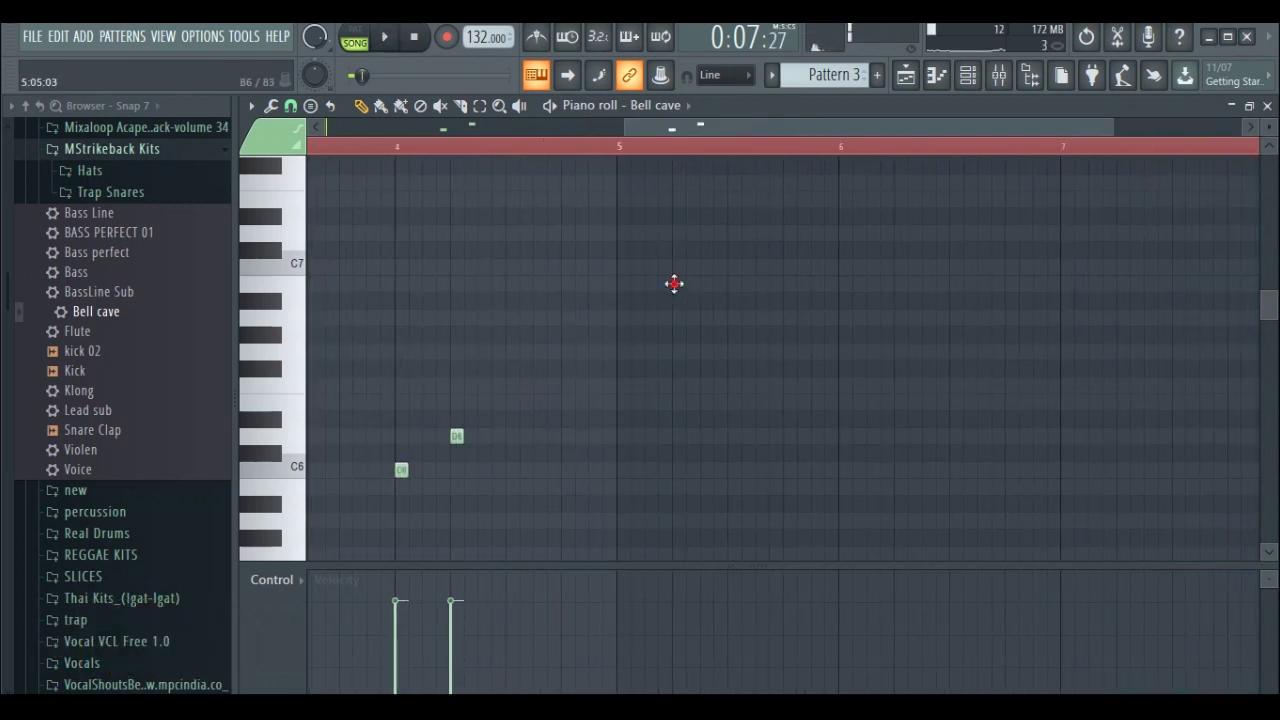
Place a Bell cave A6 note on beat 2 of bar 5
left_click(678, 300)
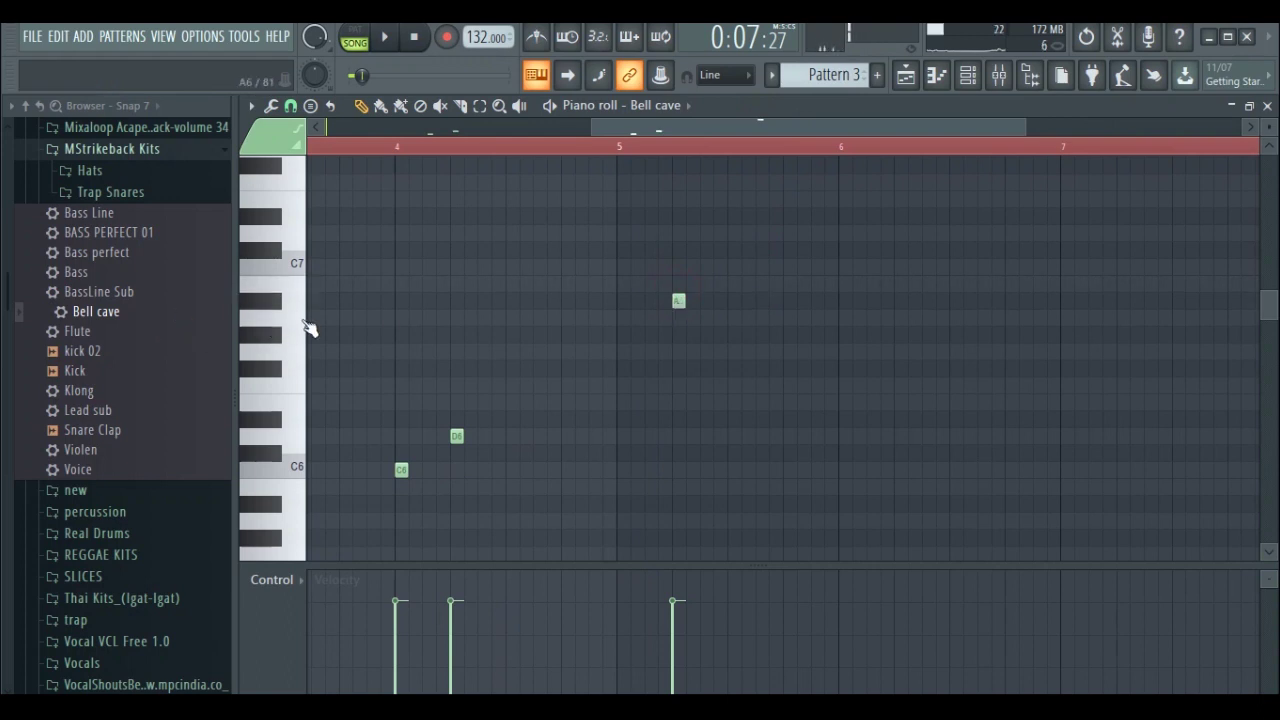
left_click(677, 303)
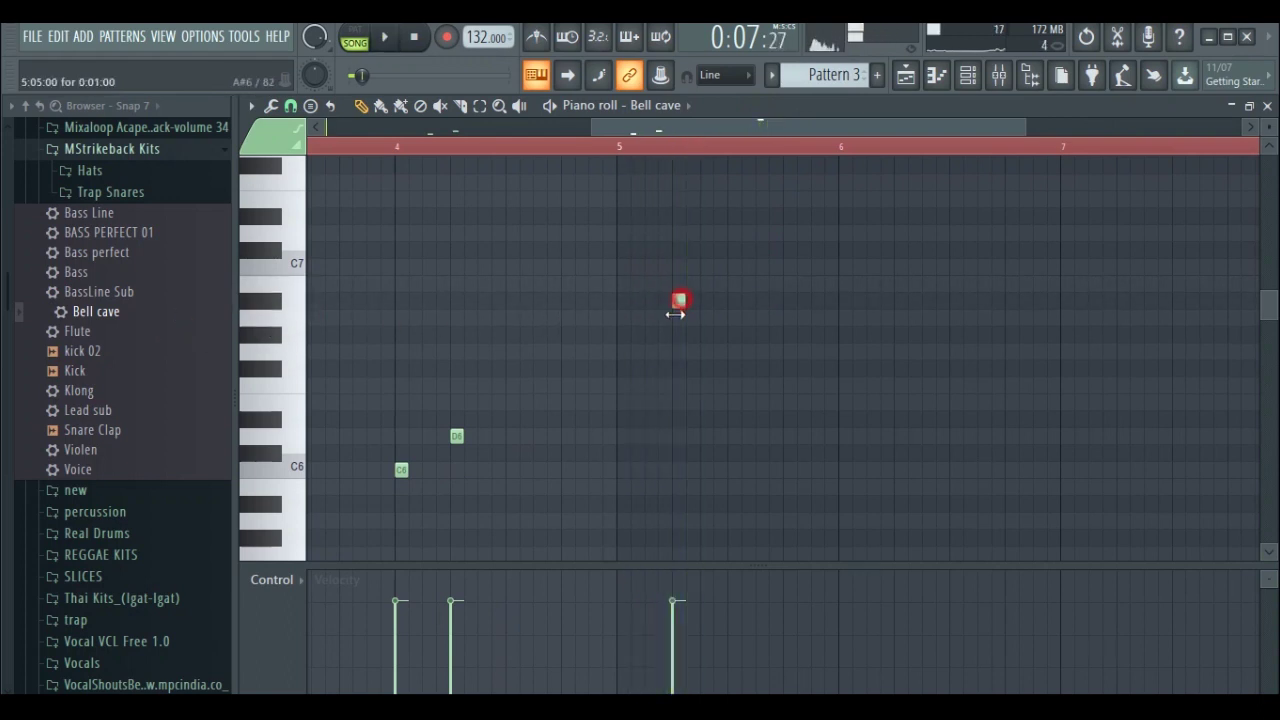
left_click_drag(677, 303, 678, 317)
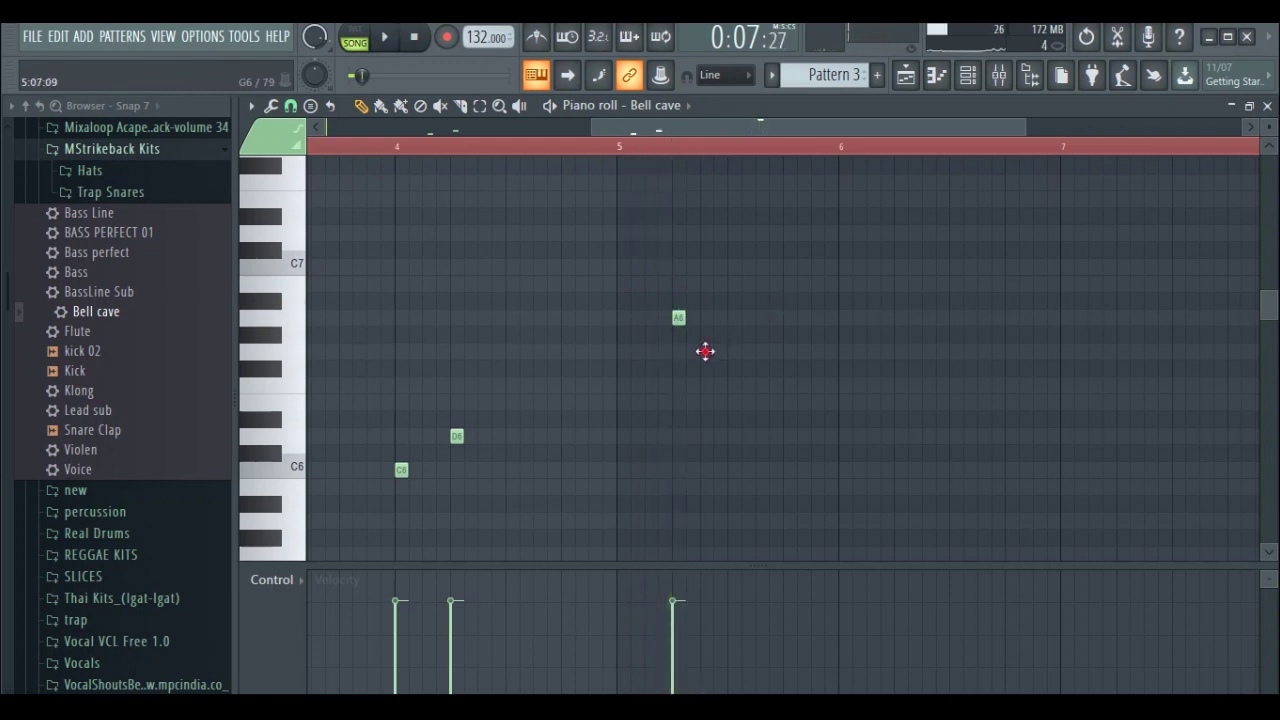
Add a G6 note on step 7 and an E6 note on beat 3 of bar 5, and play the phrase back
key("space")
left_click_drag(708, 353, 702, 353)
key("space")
mouse_move(731, 385)
left_mouse_down()
mouse_move(731, 420)
mouse_move(735, 401)
left_mouse_up()
key("space")
key("space")
key("space")
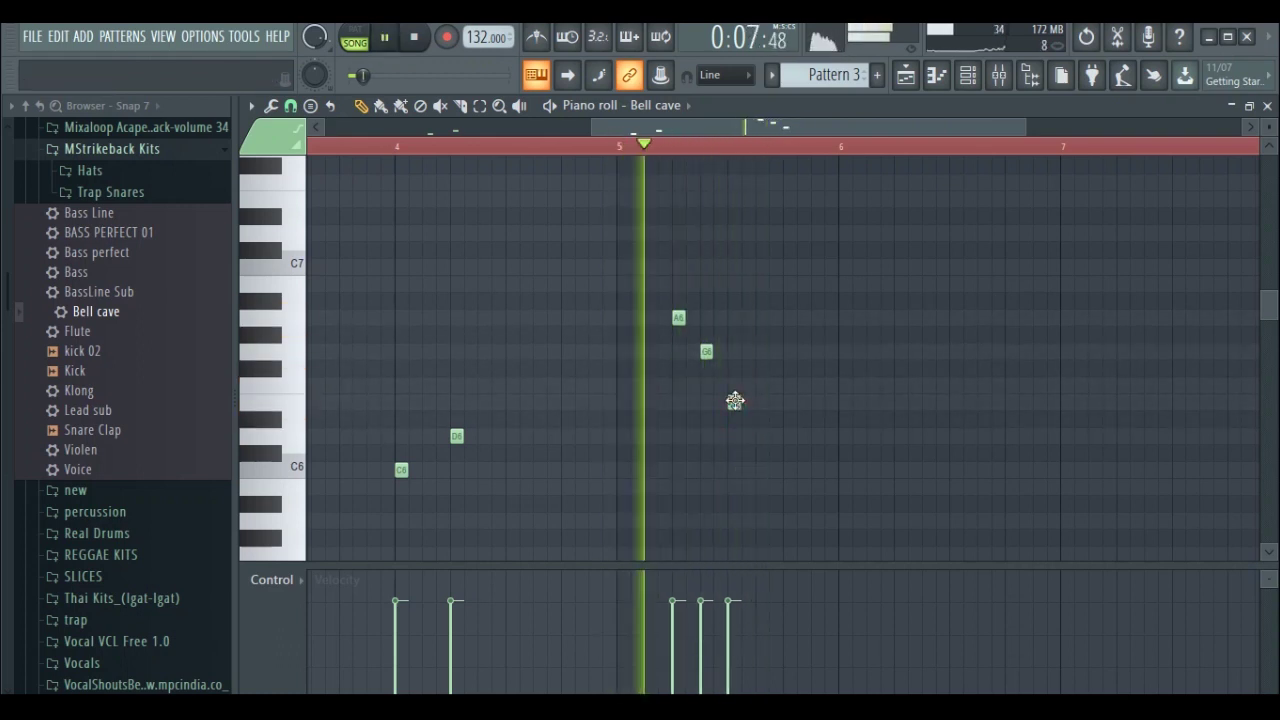
key("space")
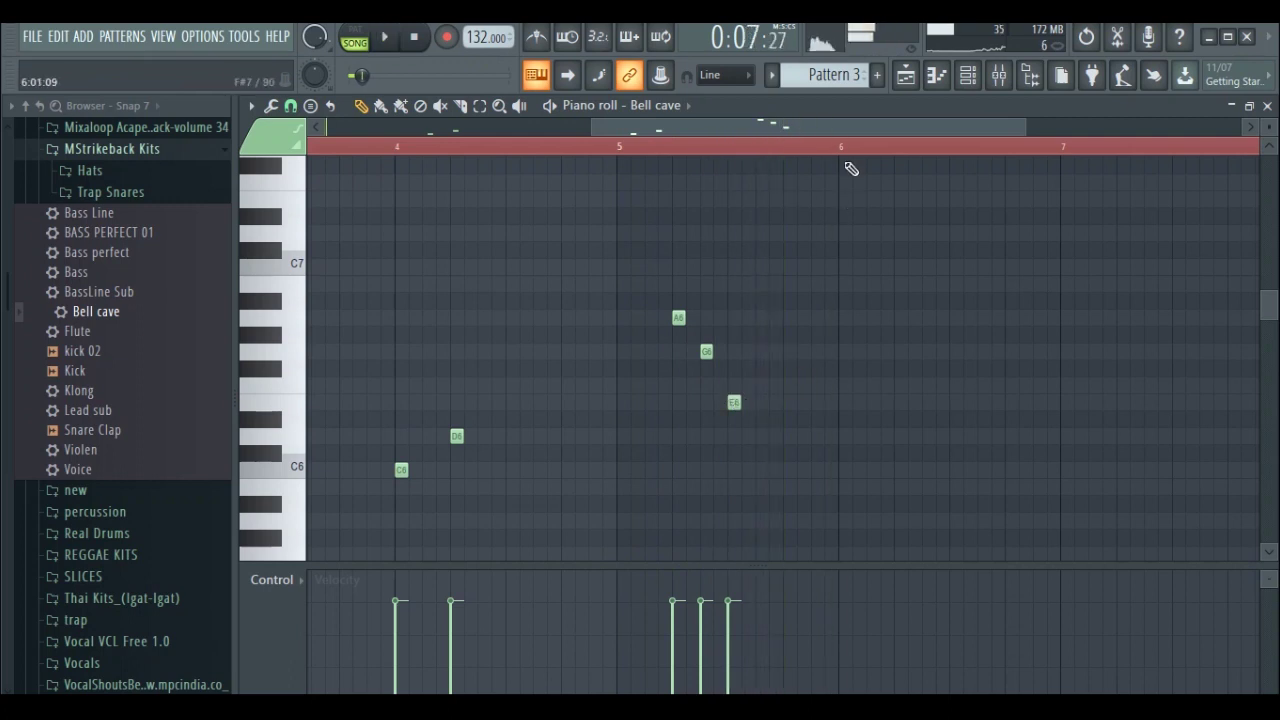
Replay the phrase from bar 5 and add a G6 note on step 15 of the same bar
key("space")
left_click_drag(828, 128, 890, 127)
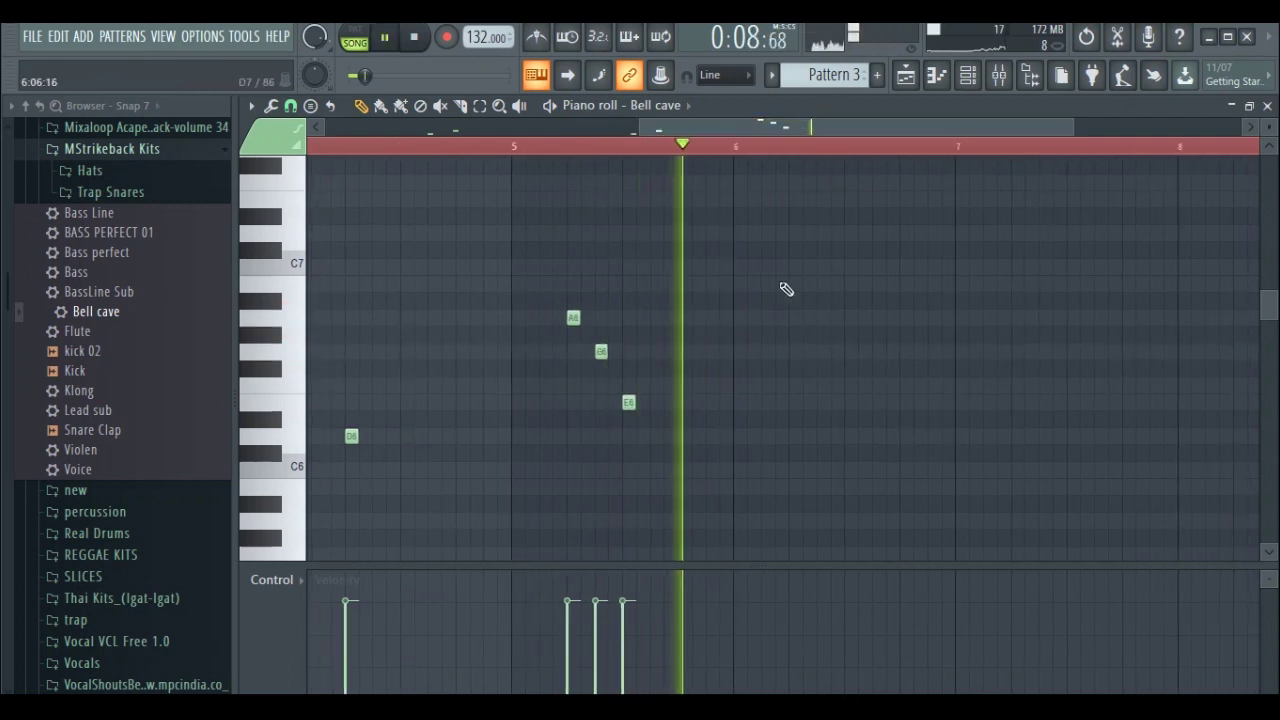
key("space")
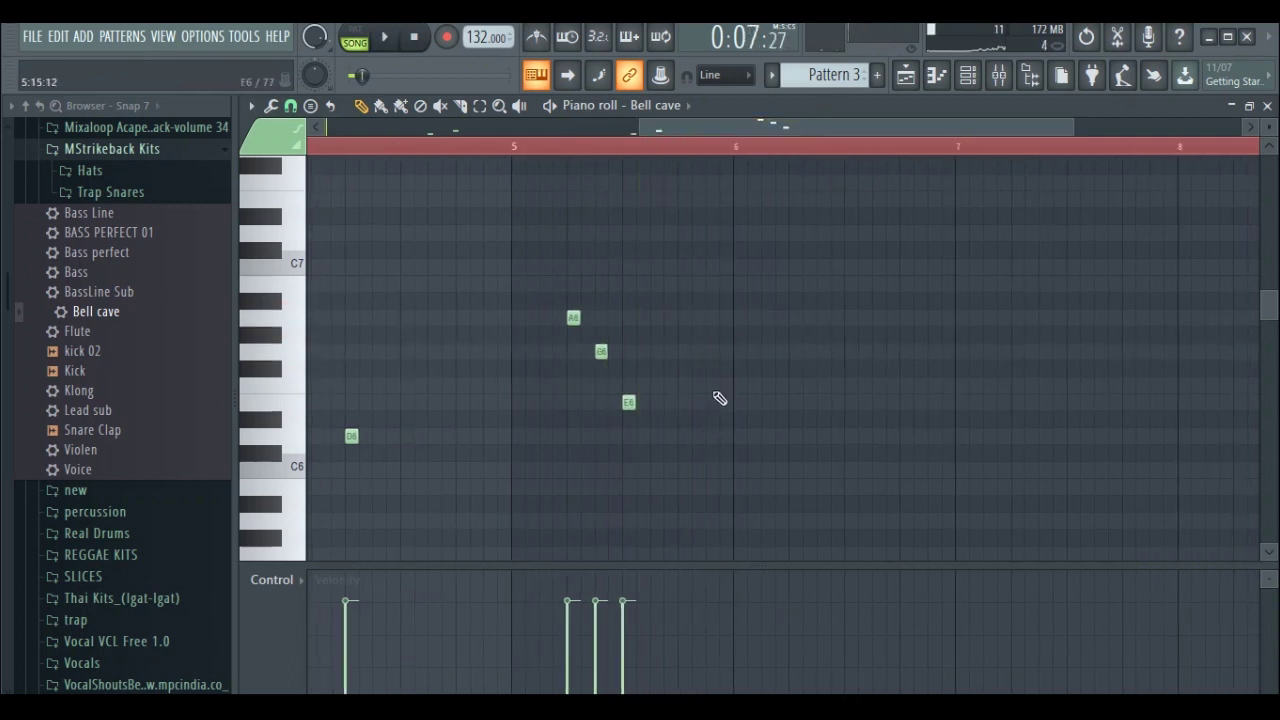
left_click_drag(708, 401, 710, 403)
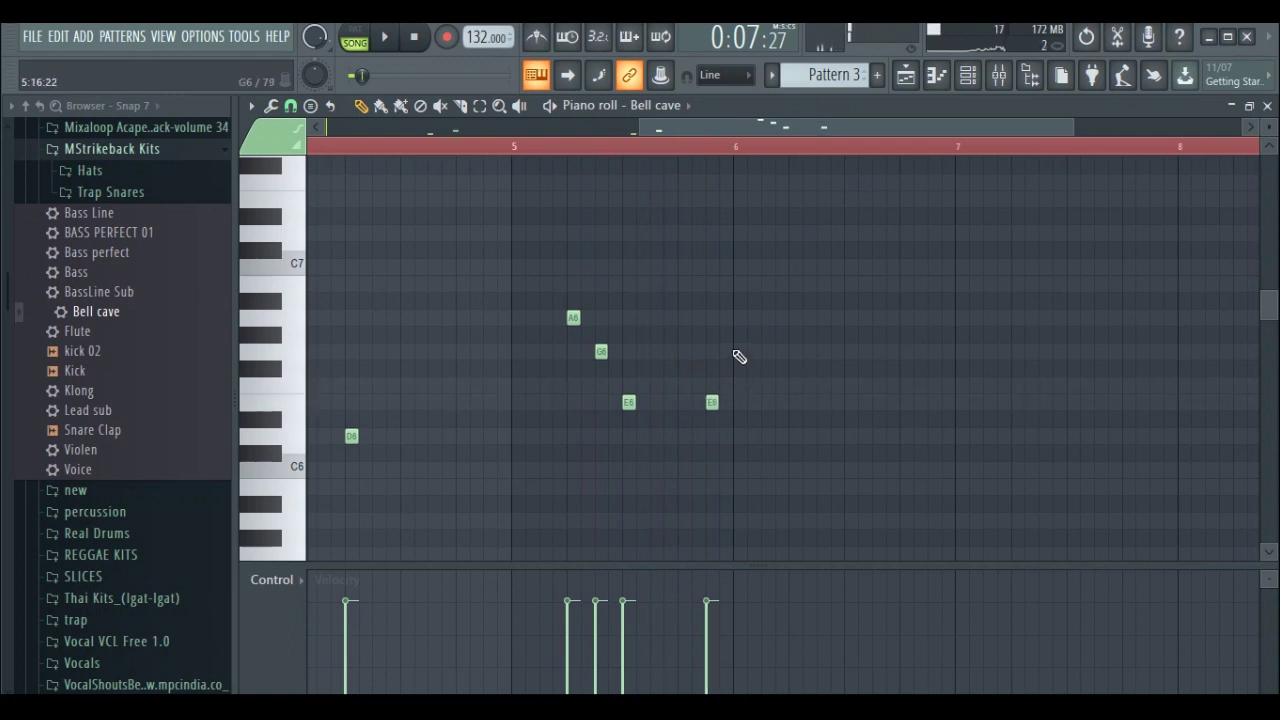
left_click(735, 350)
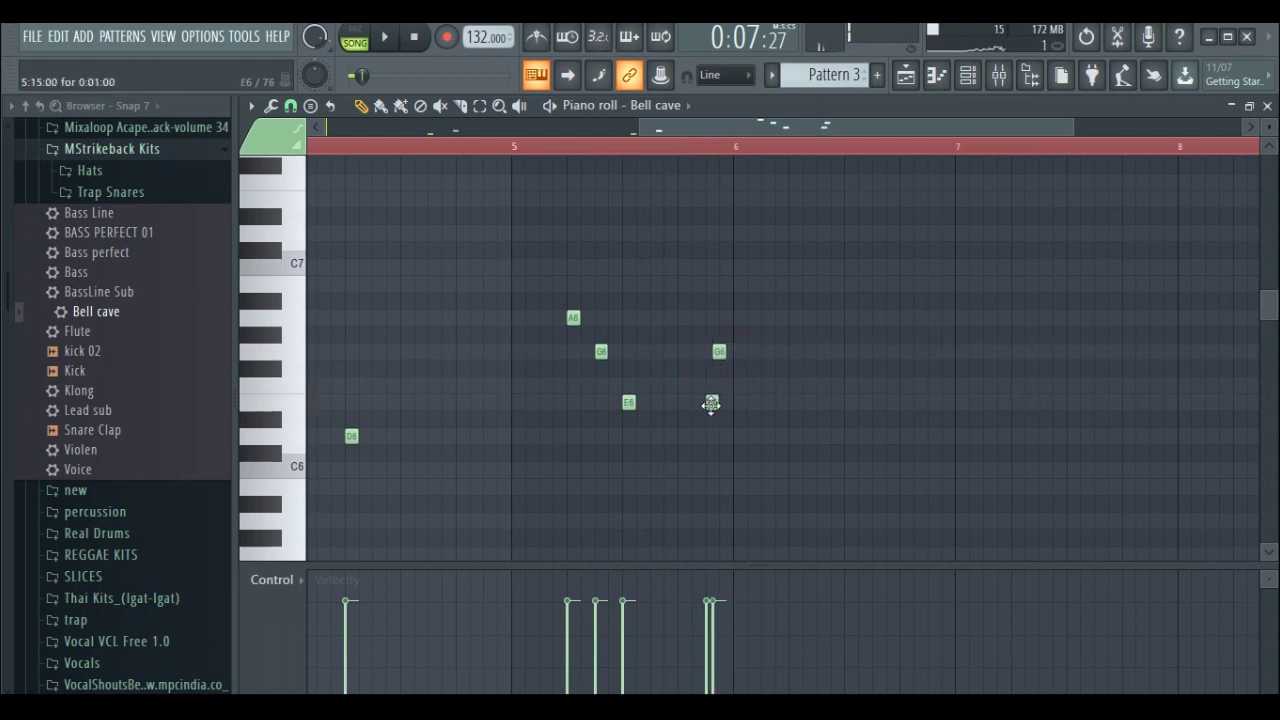
left_click_drag(718, 352, 708, 352)
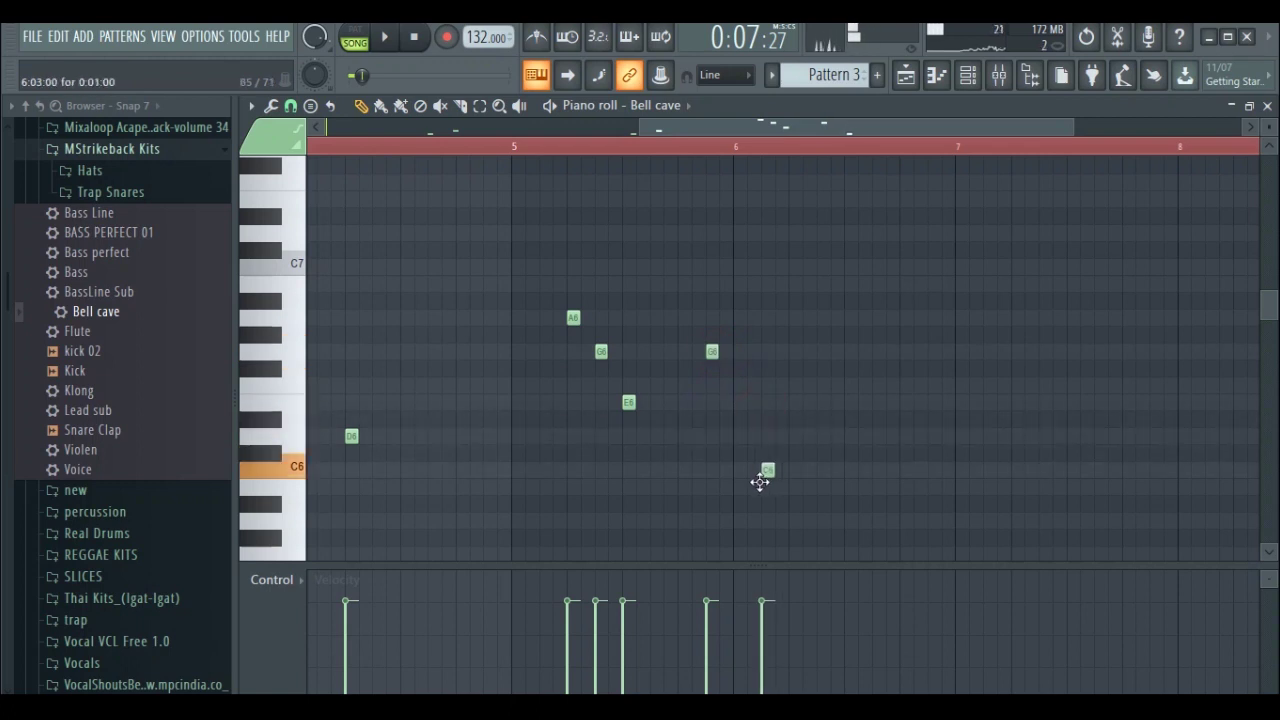
Place a C6 note at the start of bar 6 and audition the phrase from bar 5
key("space")
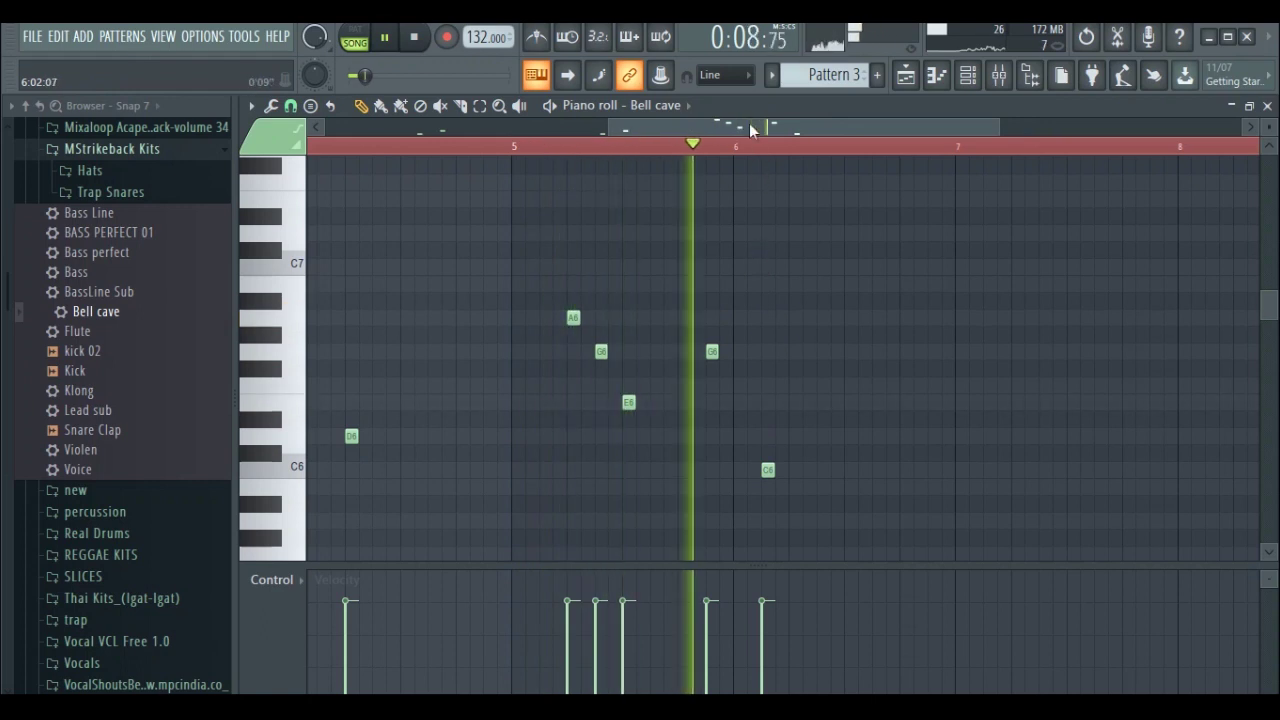
key("space")
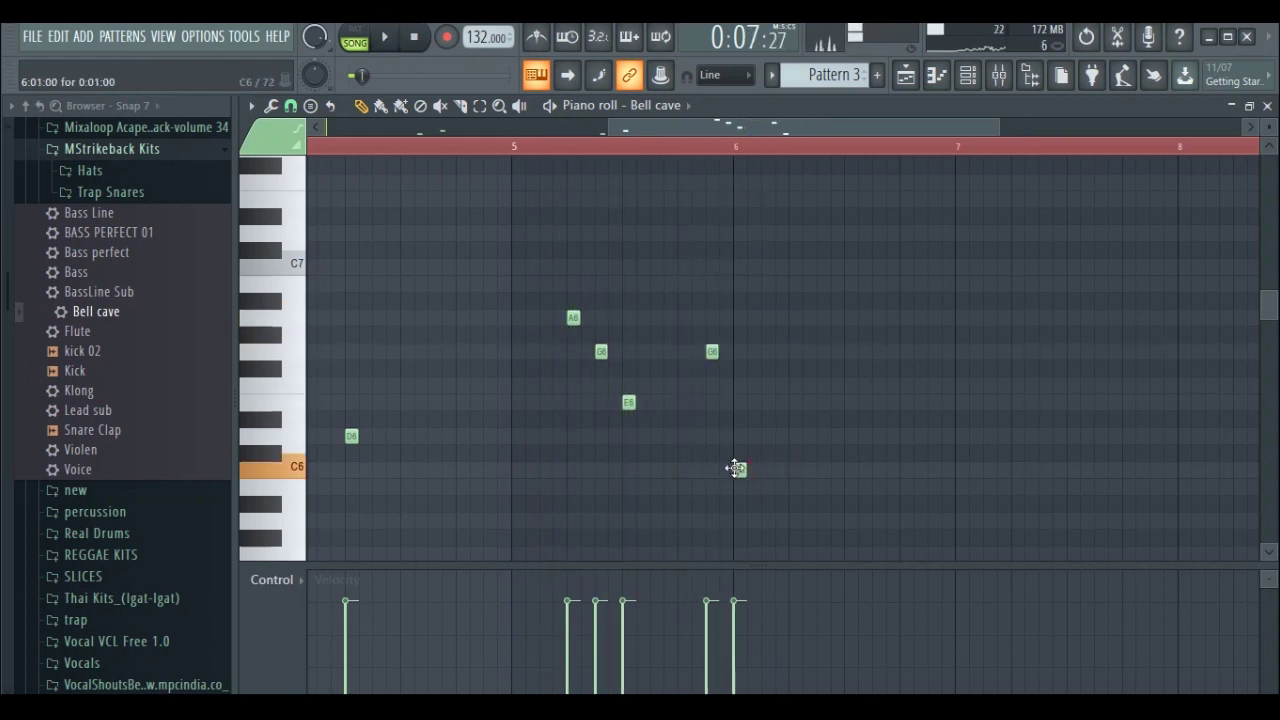
scroll(752, 147, "down", 3)
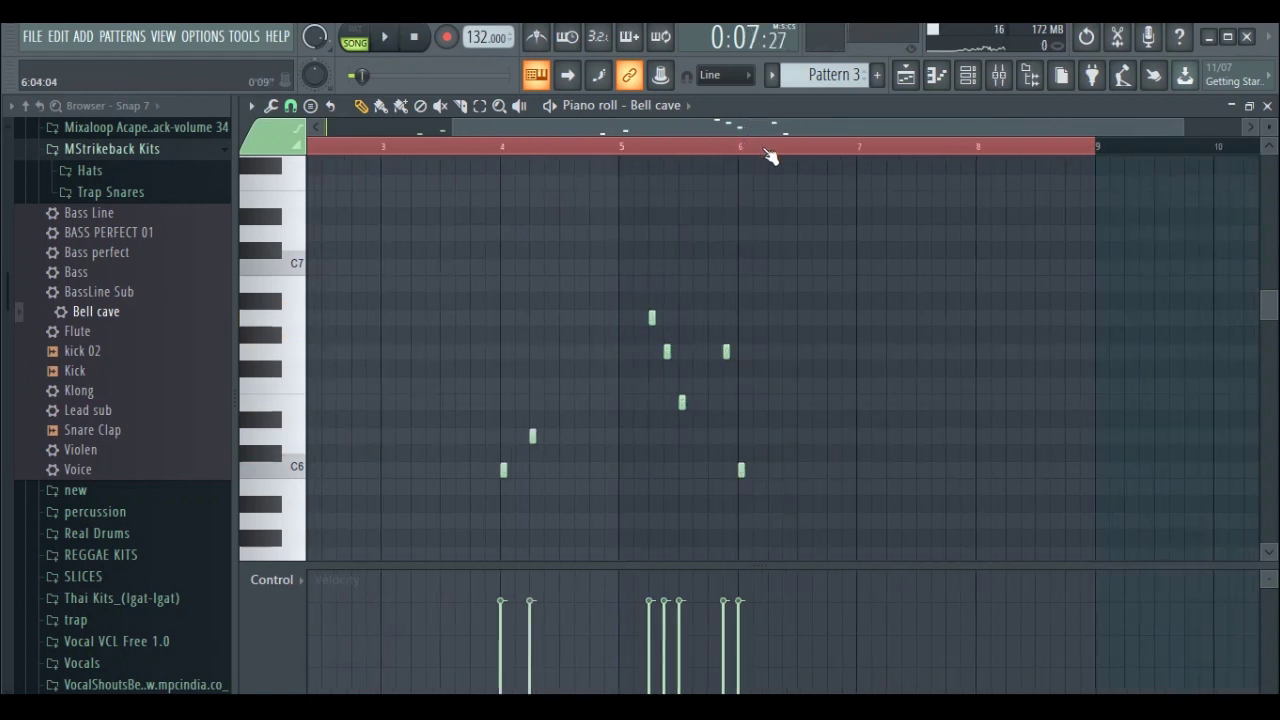
key("space")
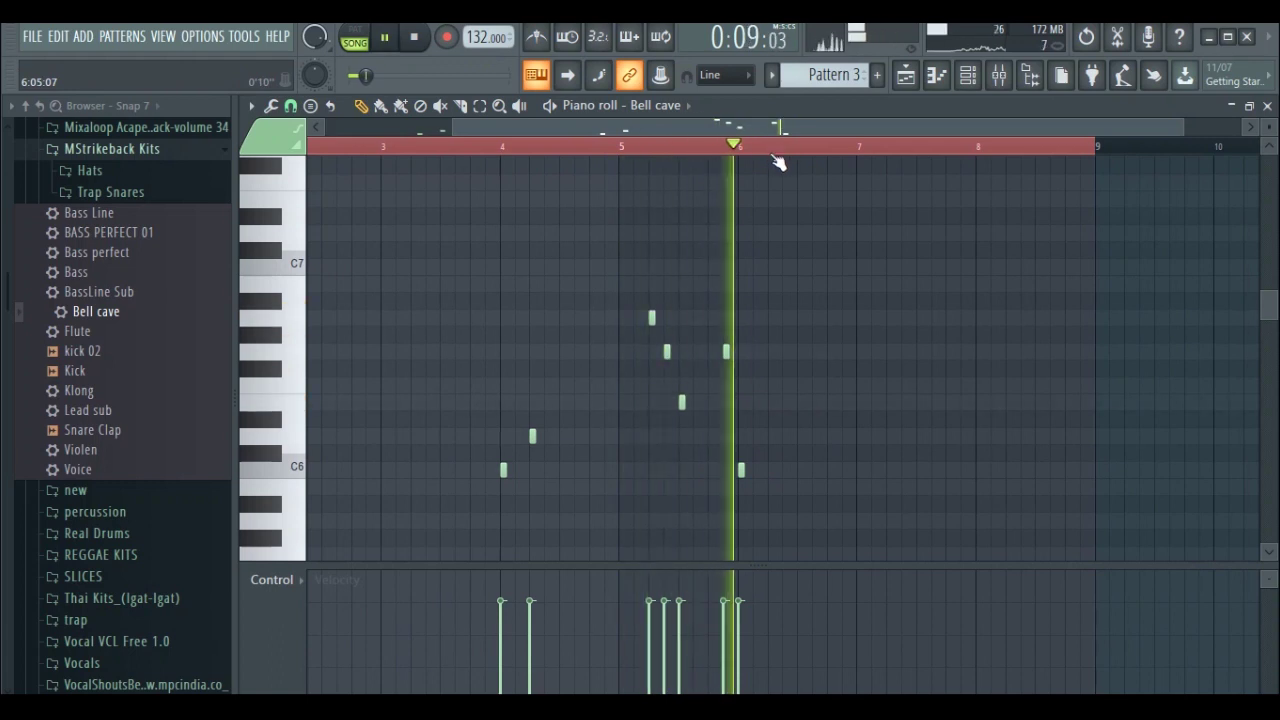
key("space")
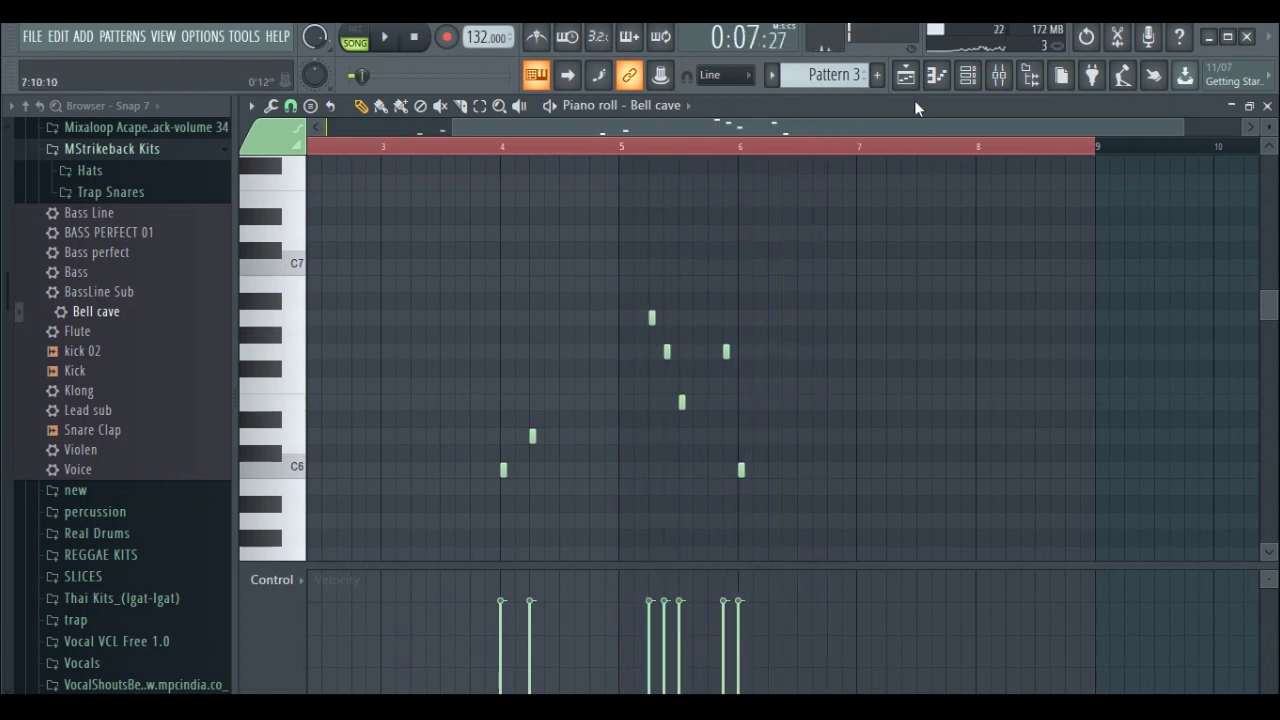
Solo the wag ka magalala02 track in the Playlist and listen to it from bar 5
left_click(905, 78)
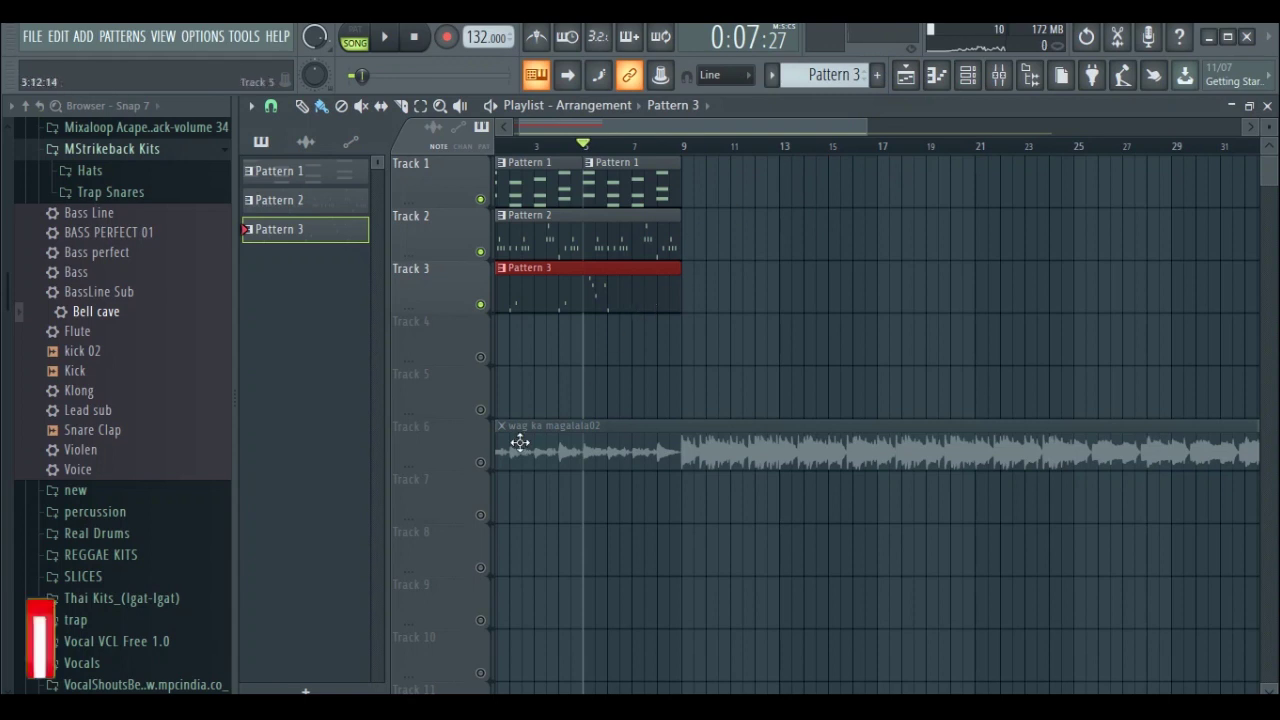
right_click(481, 463)
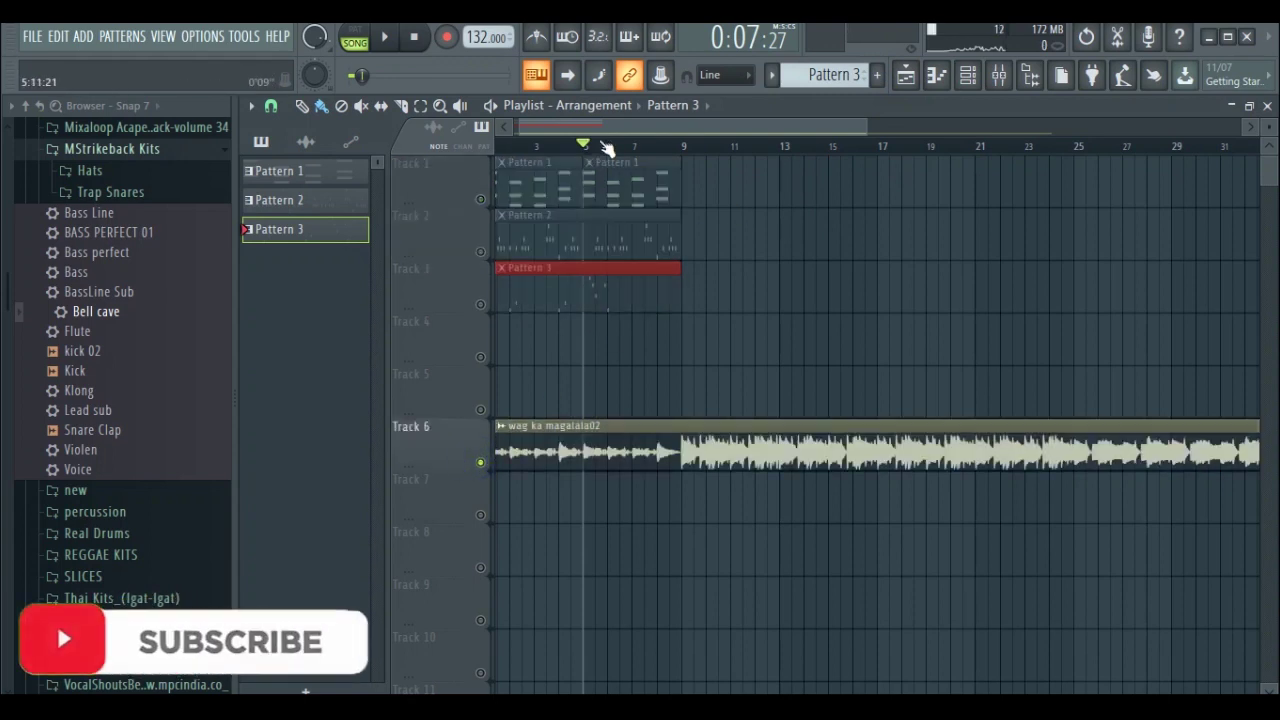
key("space")
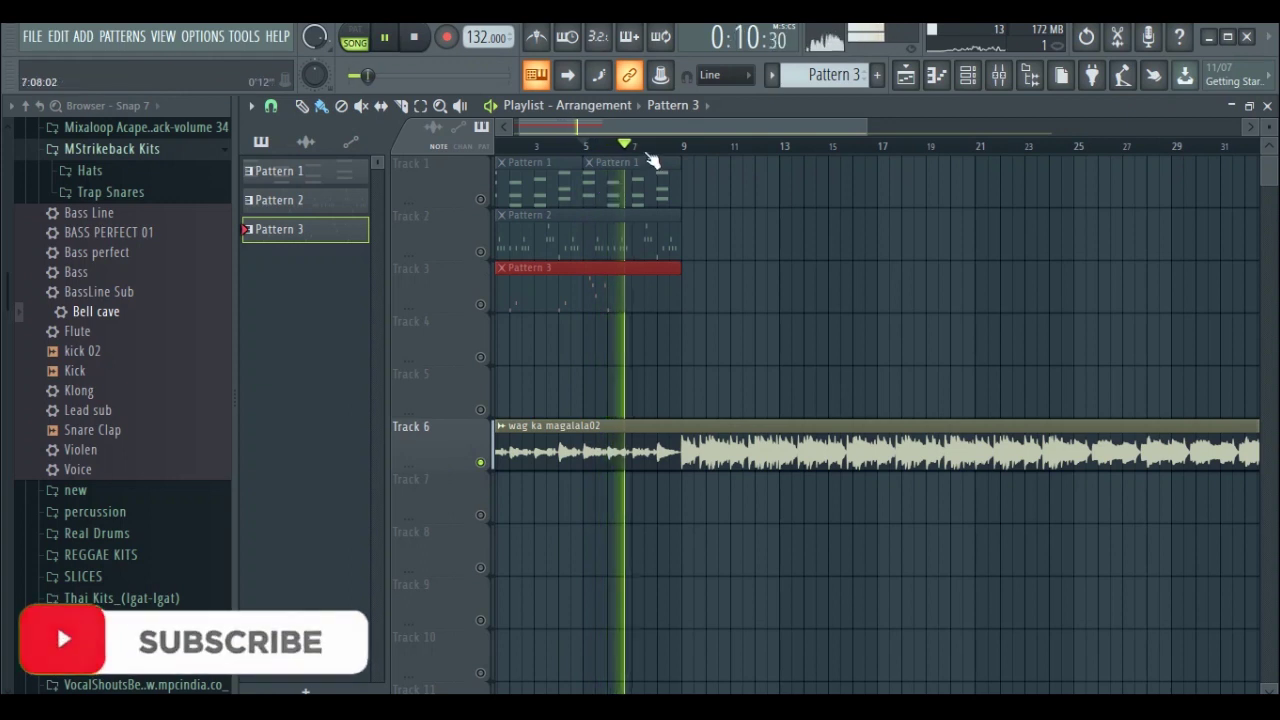
scroll(648, 154, "up", 1)
key("space")
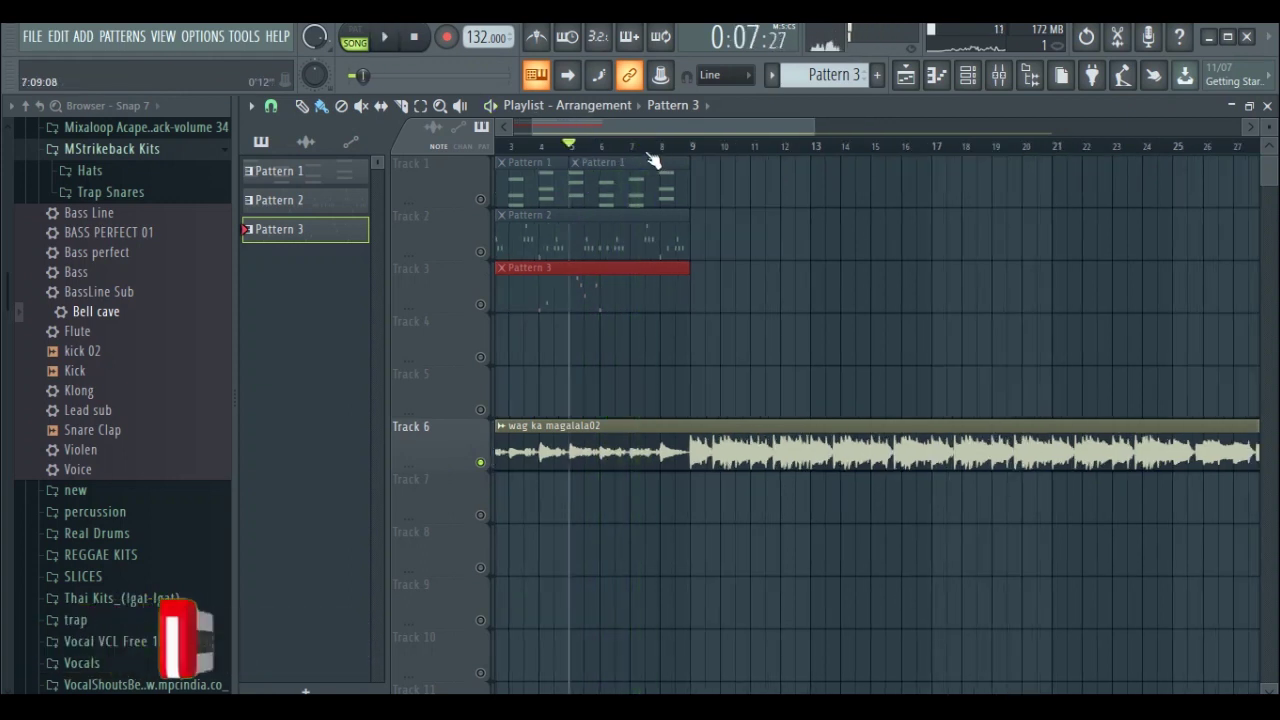
Reopen the Bell cave piano roll of Pattern 3 and check its notes in bars 2 to 6 against the soloed track
double_click(645, 302)
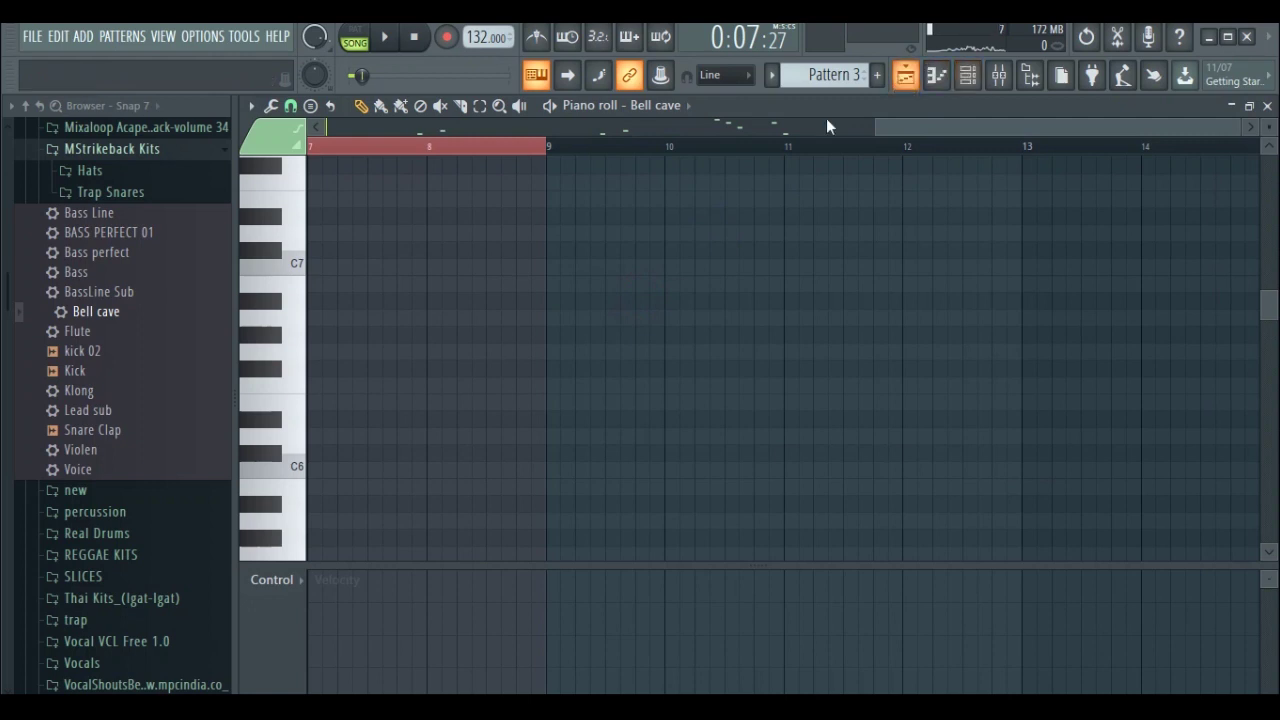
left_click_drag(890, 123, 322, 149)
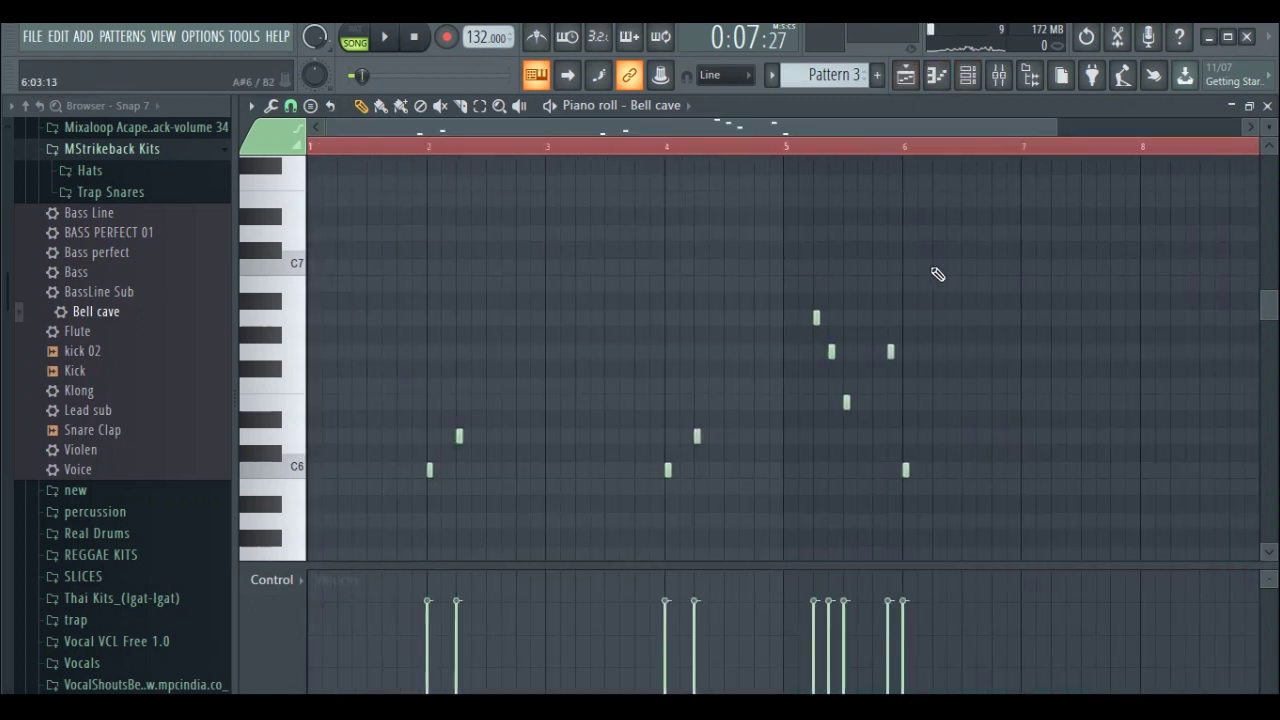
left_click_drag(807, 132, 858, 132)
key("space")
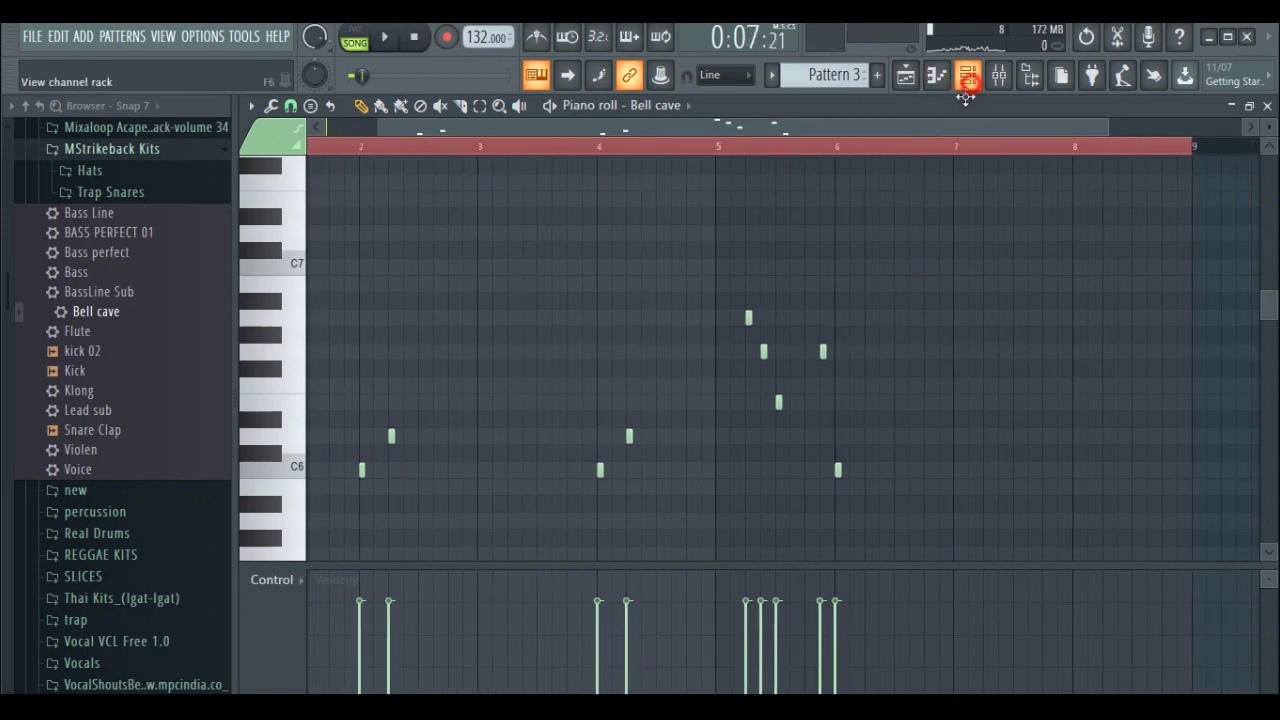
left_click(970, 84)
left_click(822, 328)
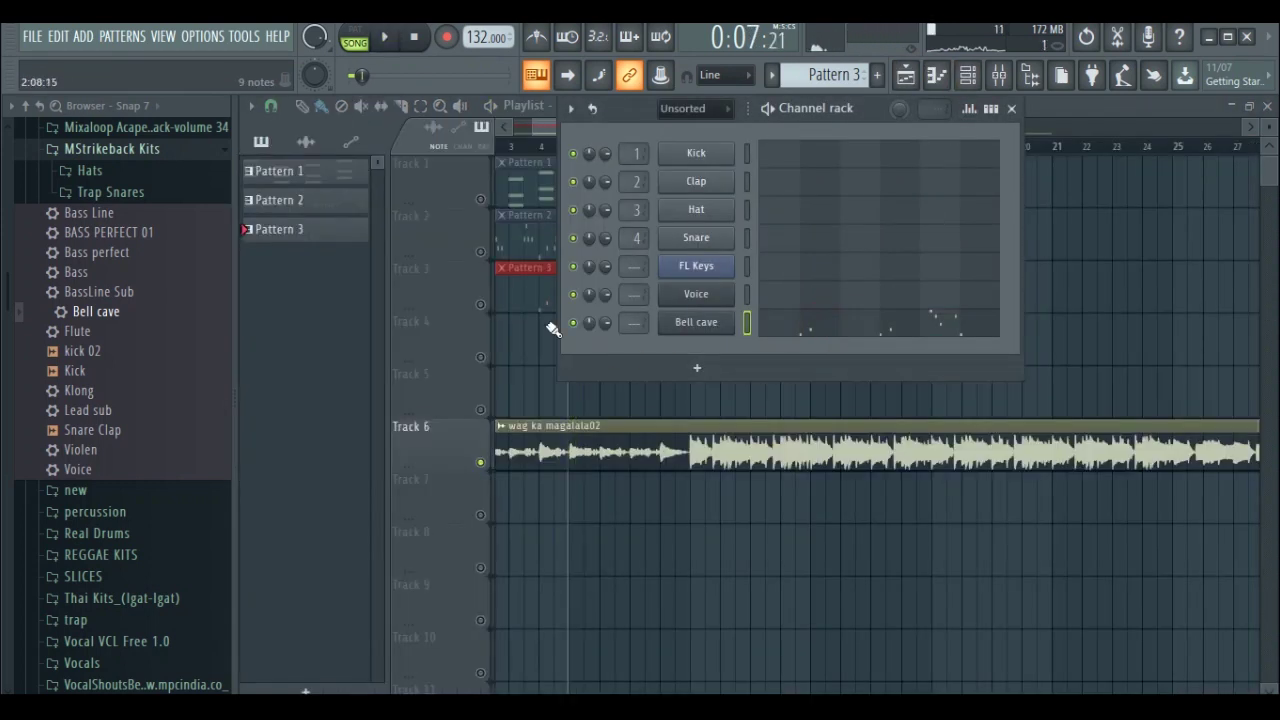
End the solo on Track 6 so the pattern tracks play again, and mute the wag ka magalala02 track
right_click(481, 304)
right_click(481, 463)
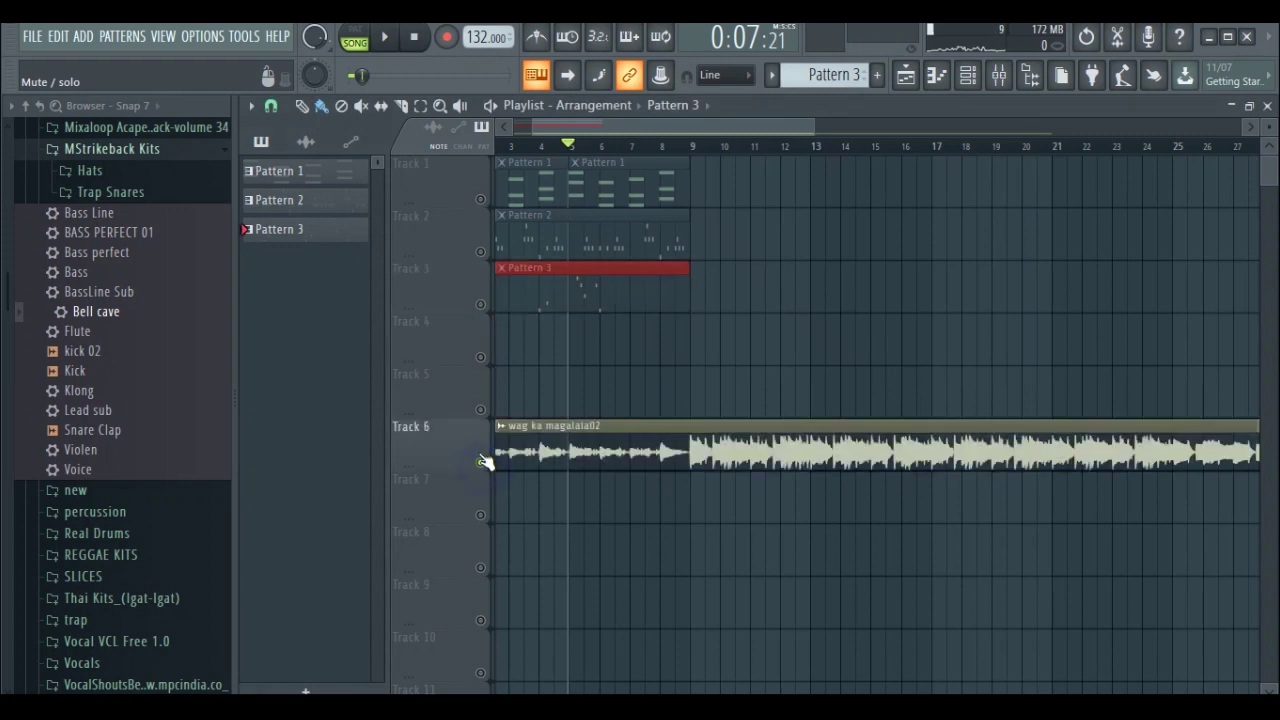
right_click(480, 462)
left_click(481, 462)
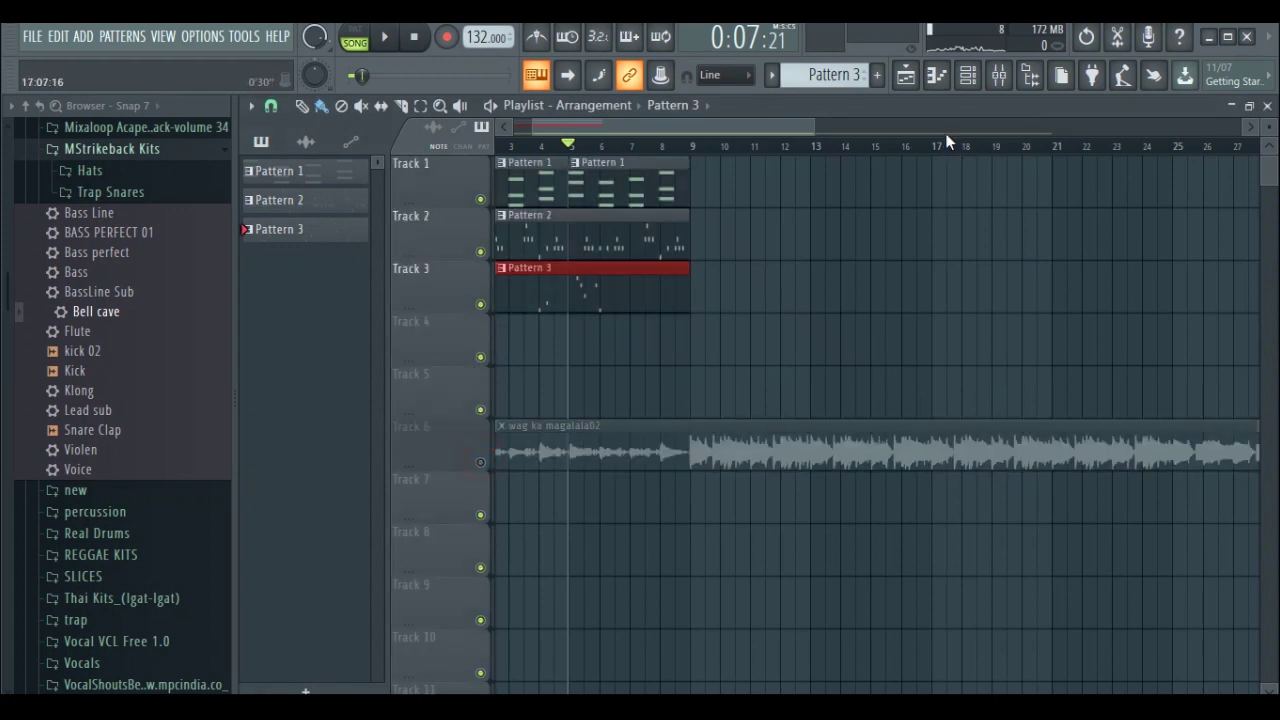
Reopen the Bell cave piano roll, add a D6 note on beat 2 of bar 6, and play from bar 5
left_click(968, 75)
left_click(871, 323)
key("space")
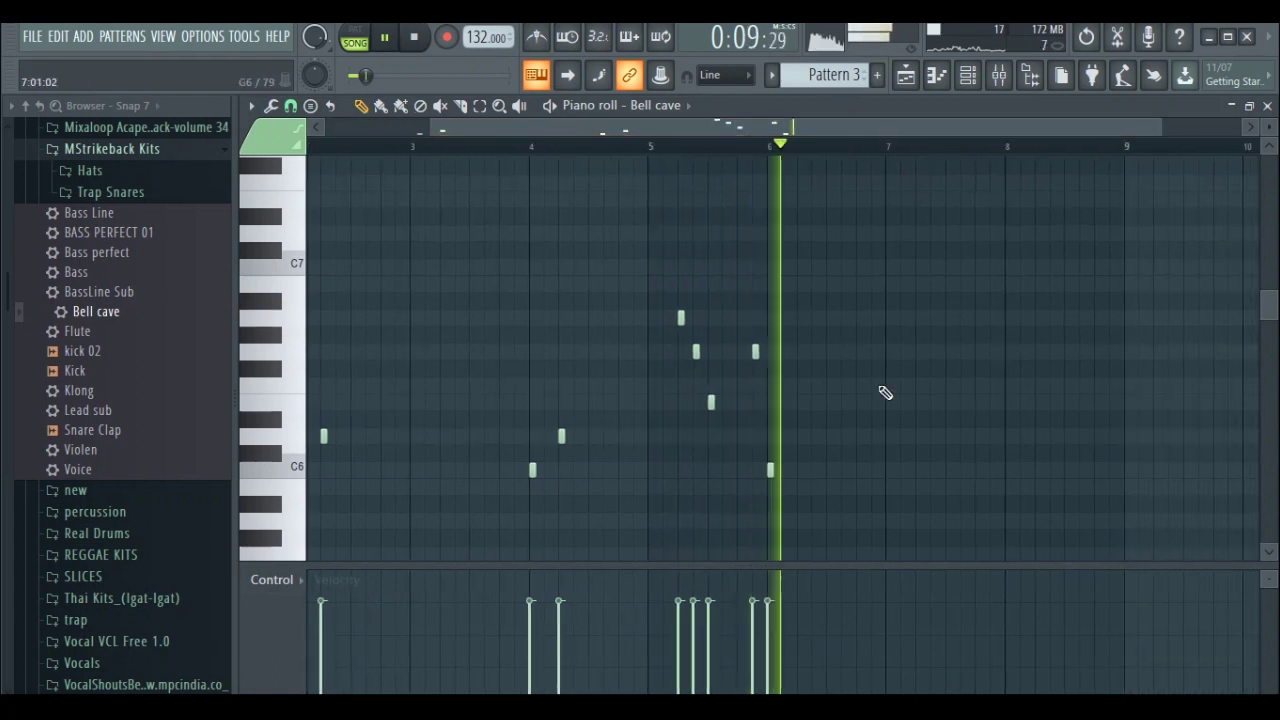
key("space")
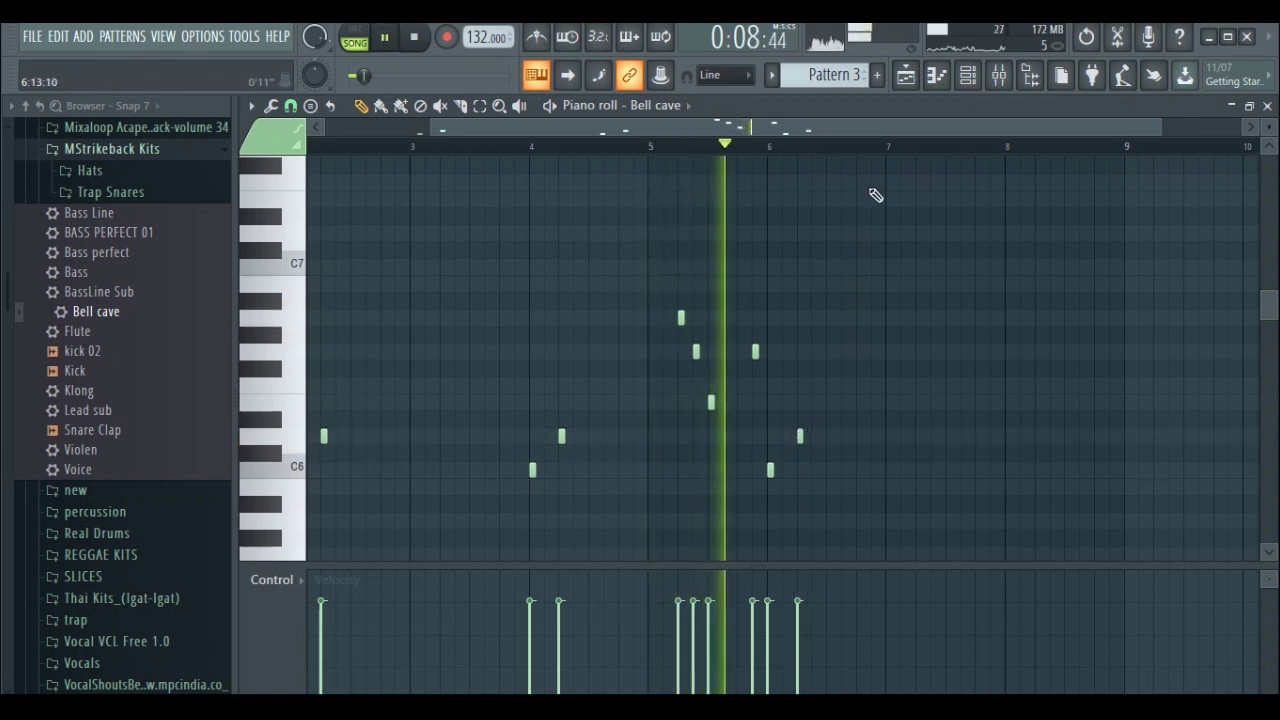
Duplicate the Bell cave notes of bars 5 and 6 into bars 7 and 8 of Pattern 3 and play them back
scroll(880, 250, "down", 3)
left_click_drag(891, 489, 627, 181)
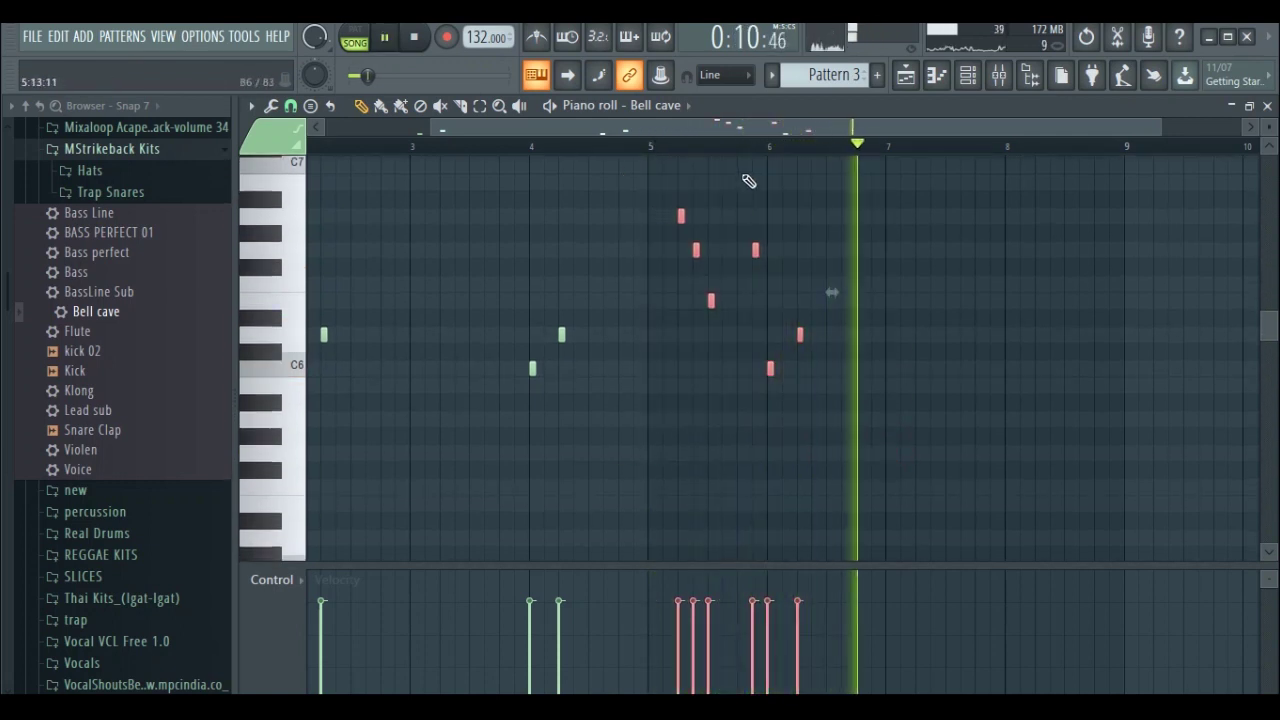
key("space")
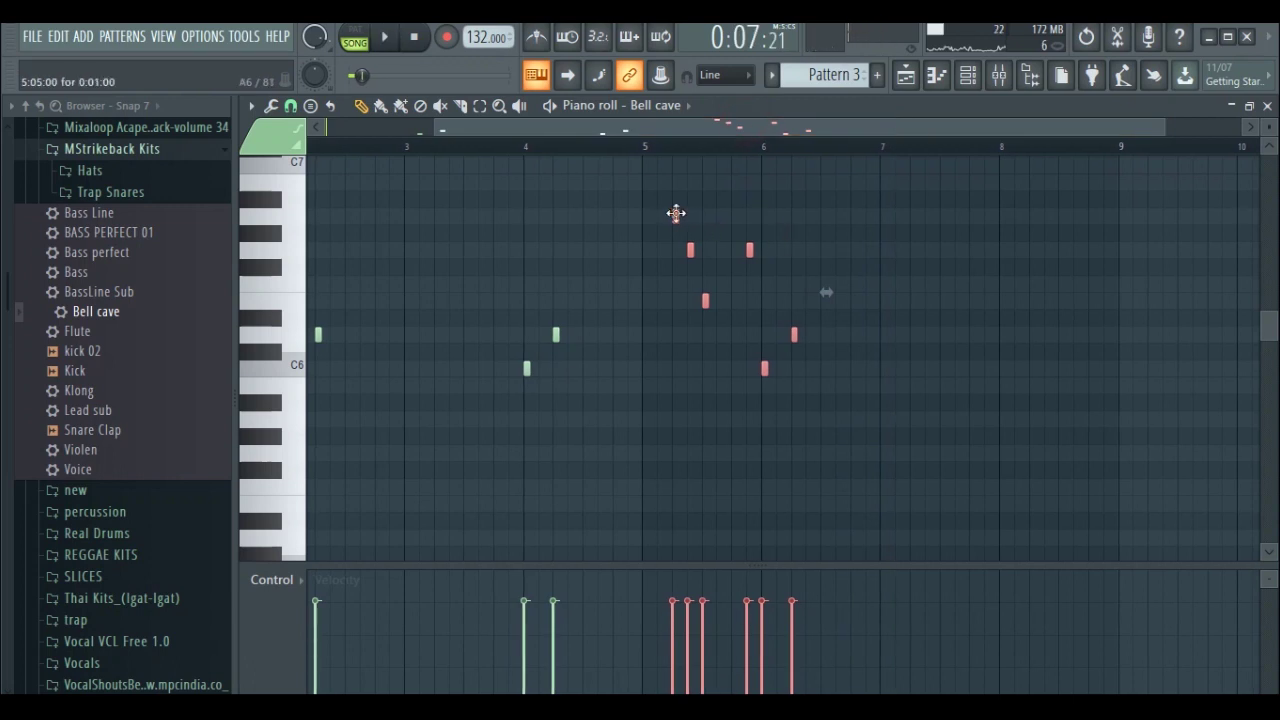
key("ctrl+b")
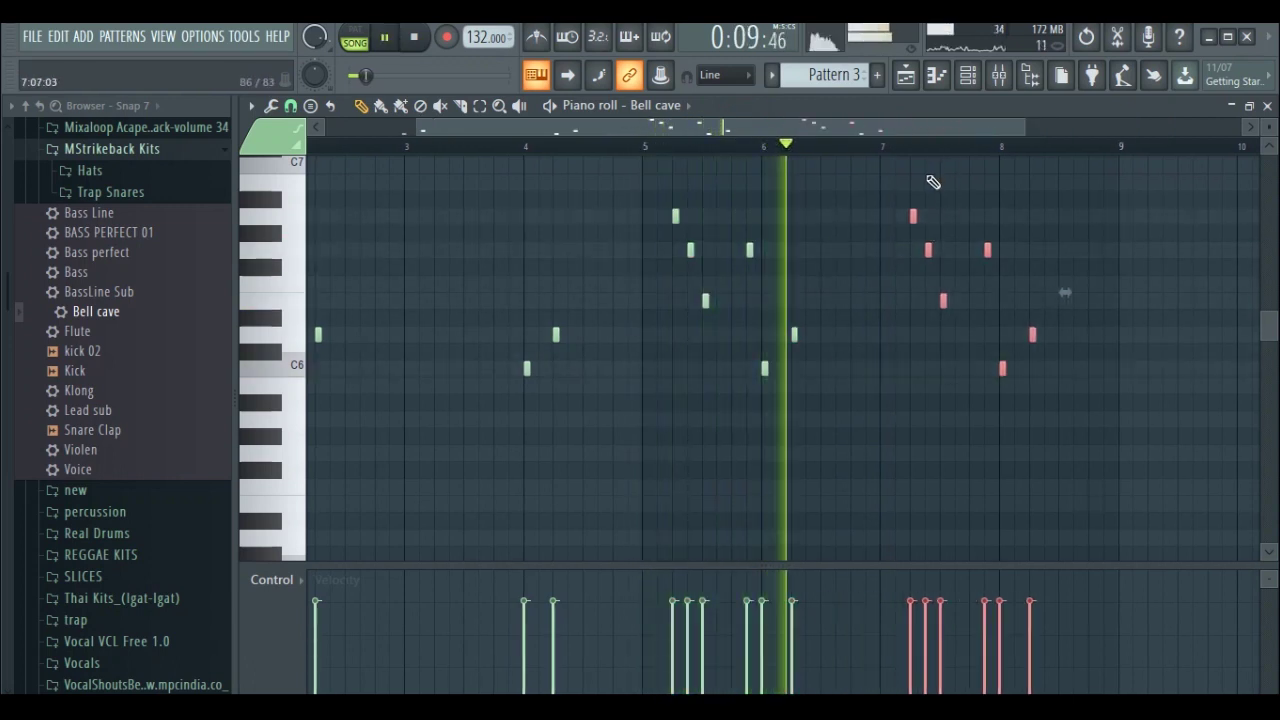
left_click_drag(891, 129, 983, 136)
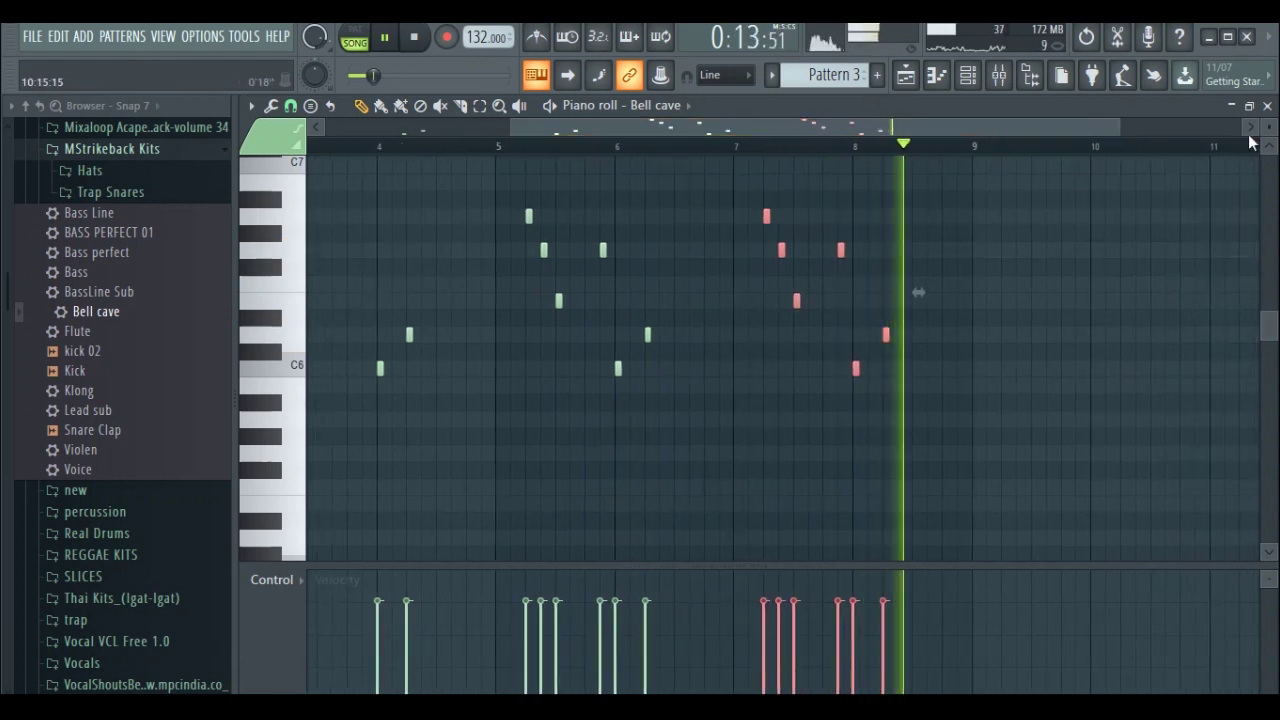
key("space")
Close the piano roll and Channel rack, and play the three pattern tracks in the Playlist from bar 1
left_click(1267, 105)
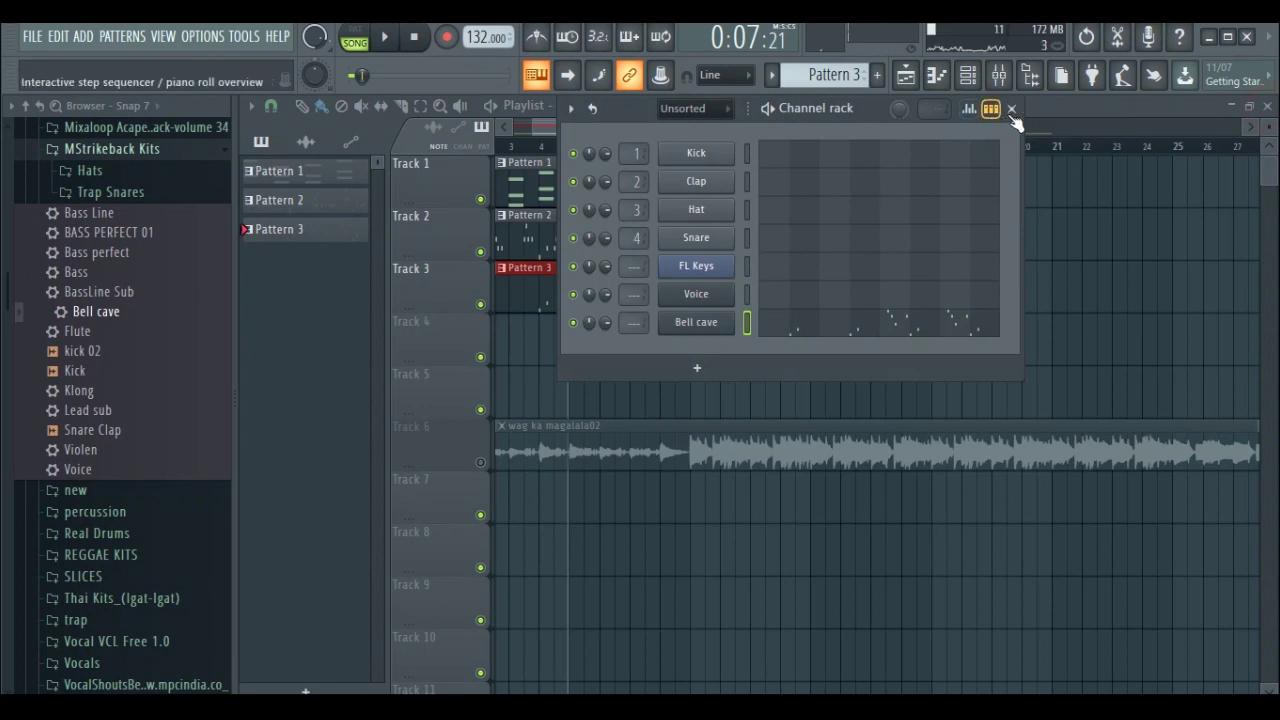
left_click(1011, 109)
left_click_drag(529, 146, 438, 158)
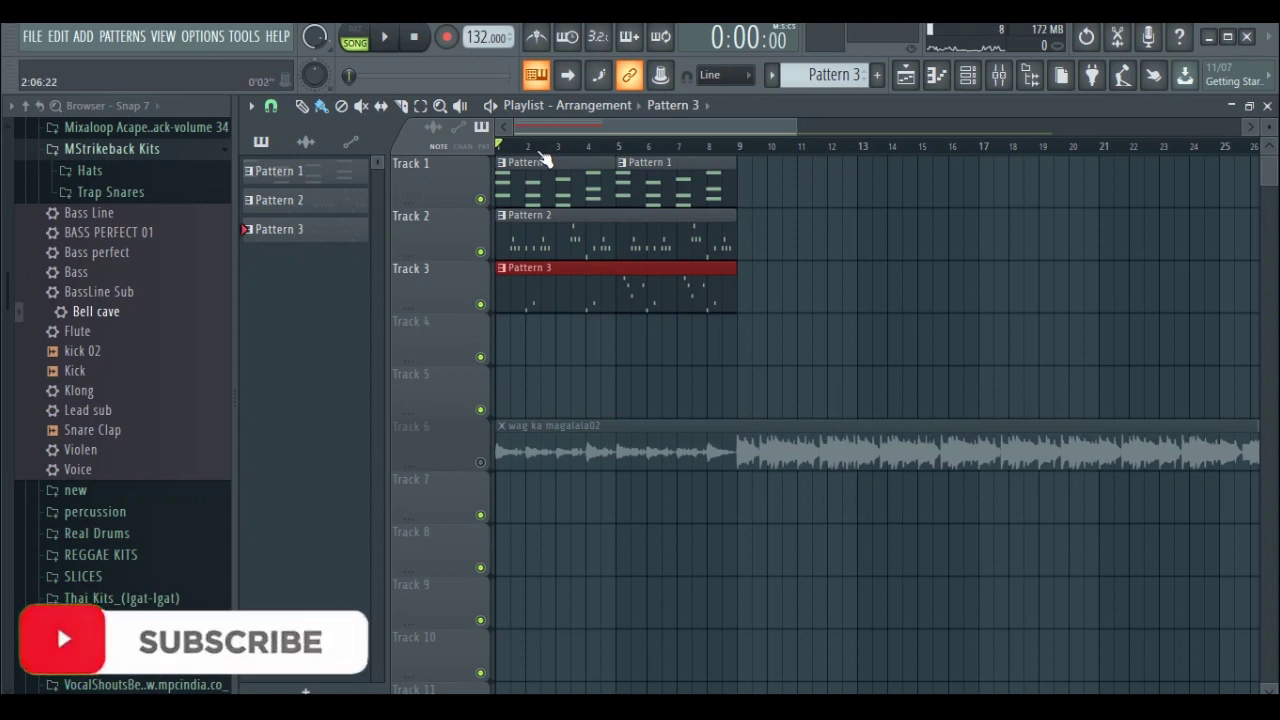
key("space")
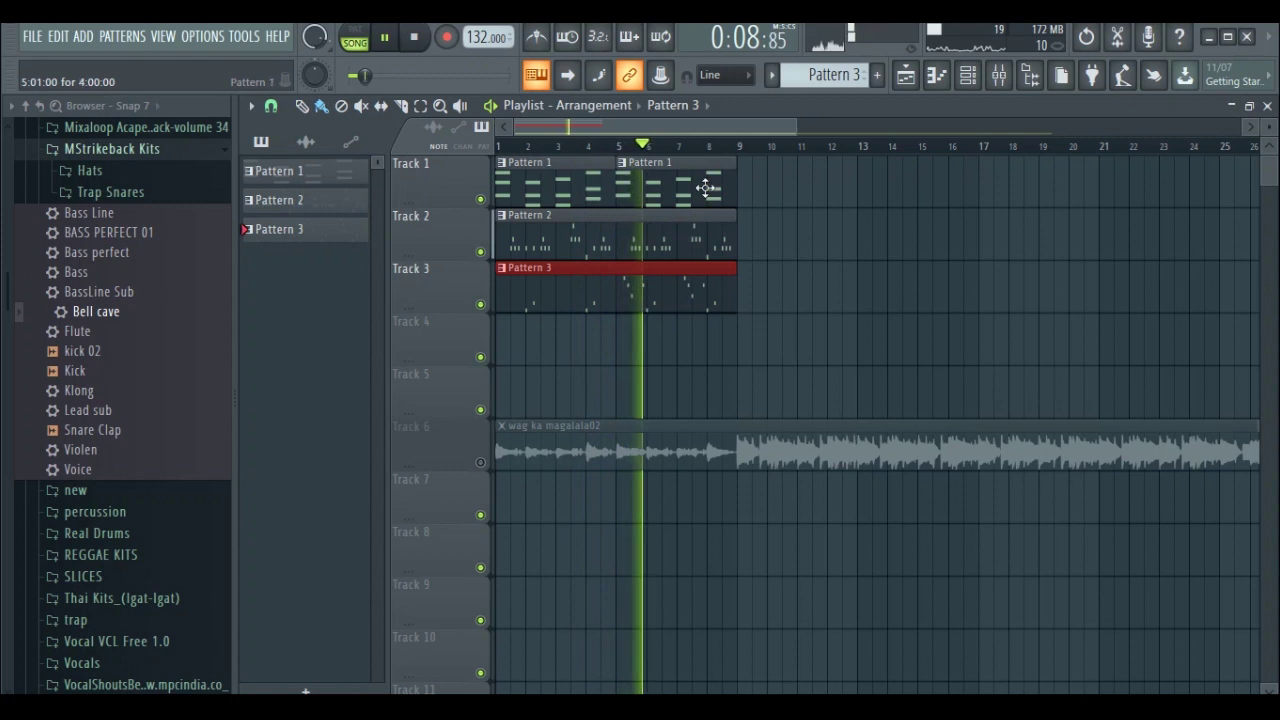
scroll(737, 151, "down", 1)
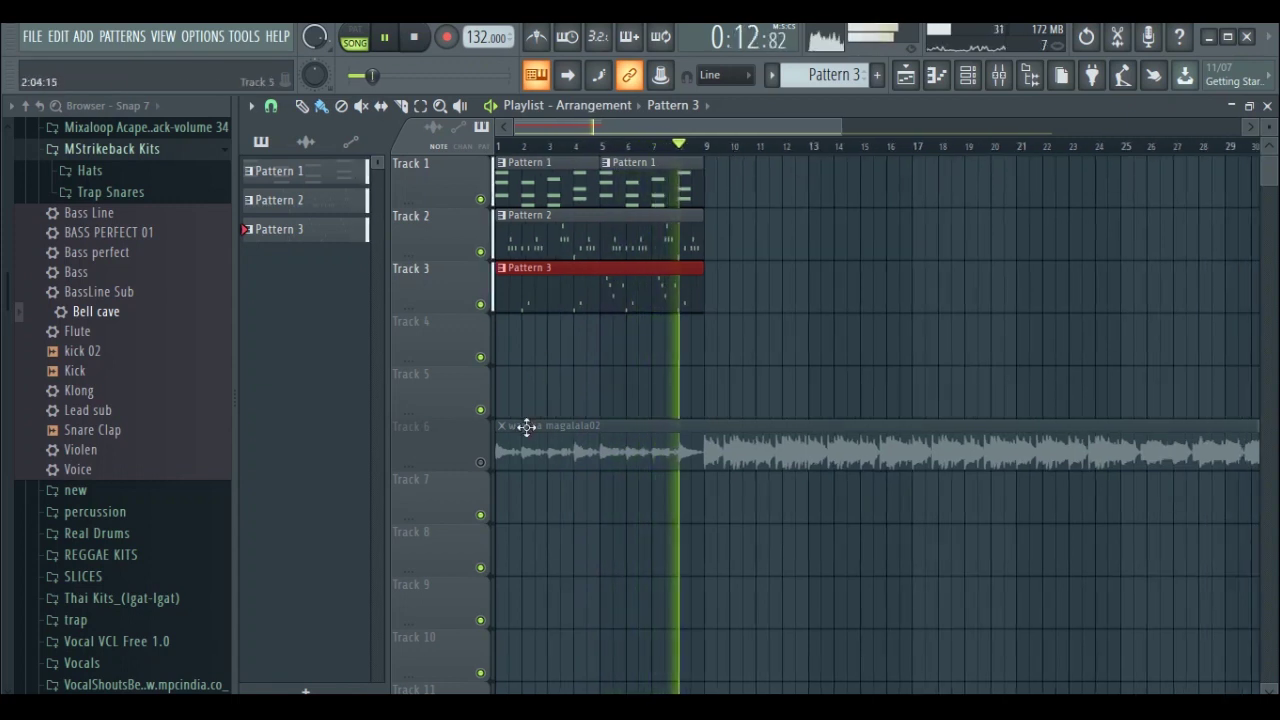
key("space")
Unmute and solo the wag ka magalala02 track, and listen to it from bar 9 onward
left_click(481, 464)
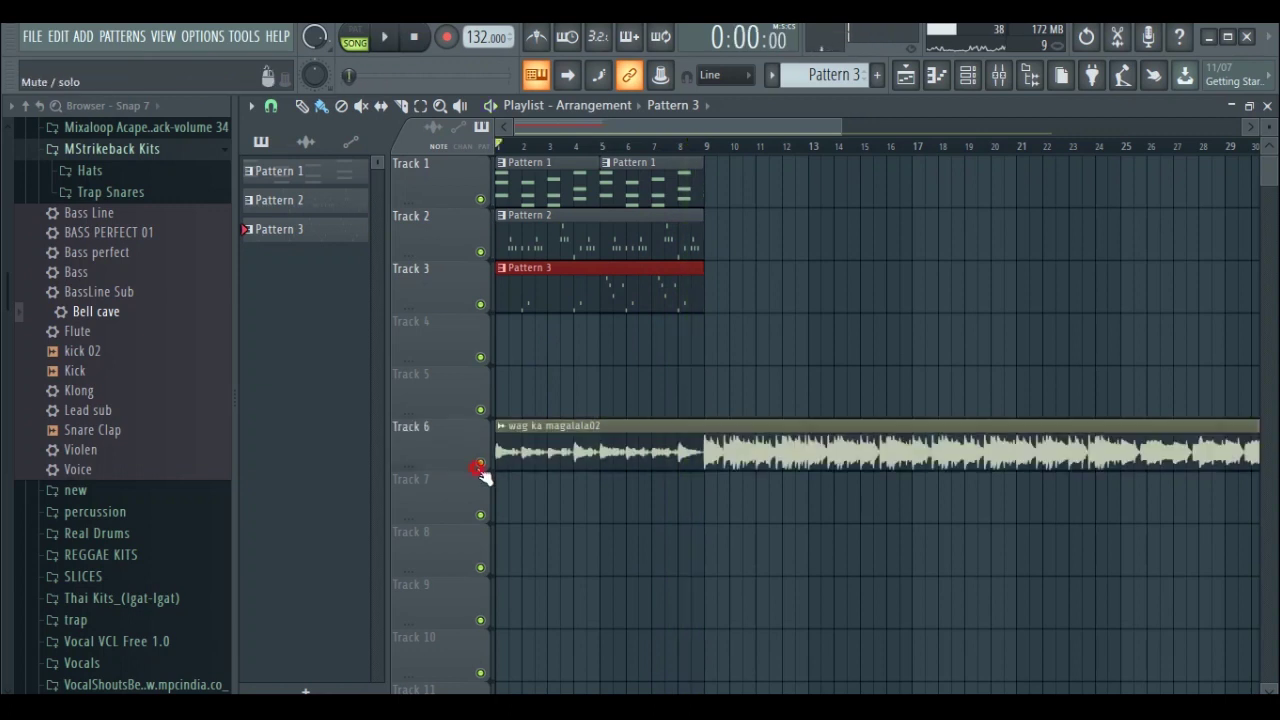
right_click(482, 461)
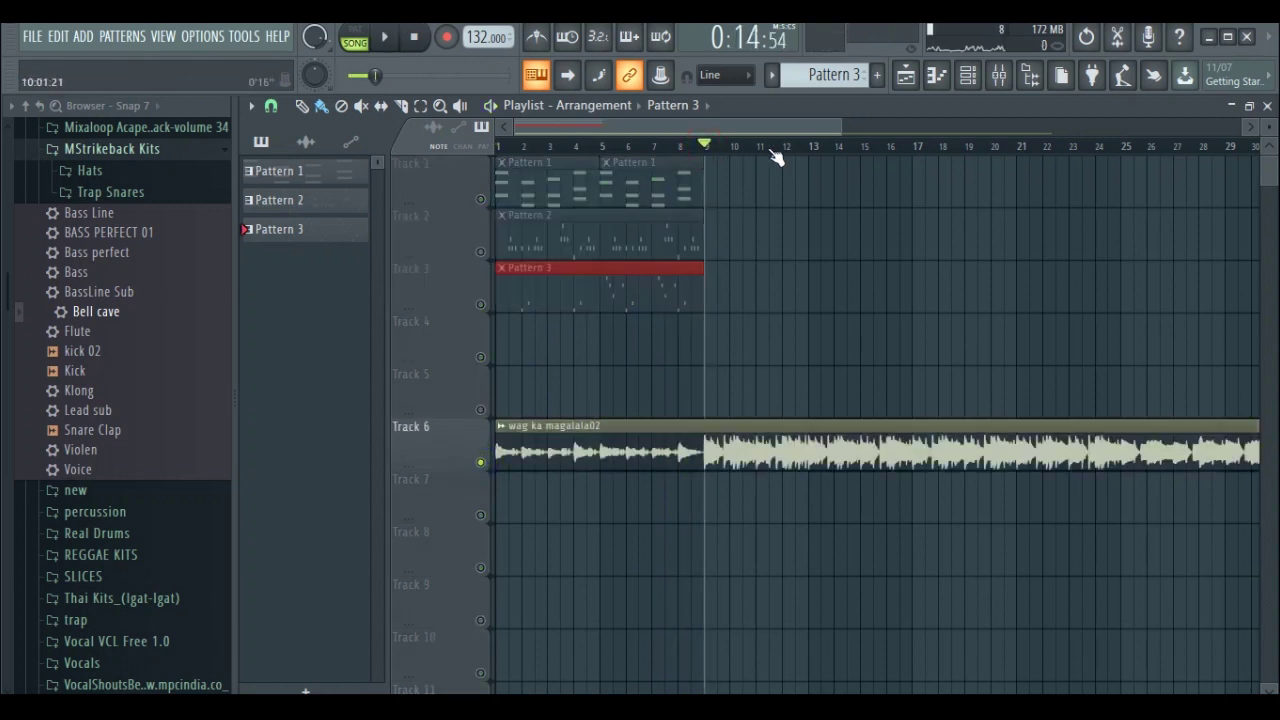
key("space")
left_click_drag(745, 125, 767, 123)
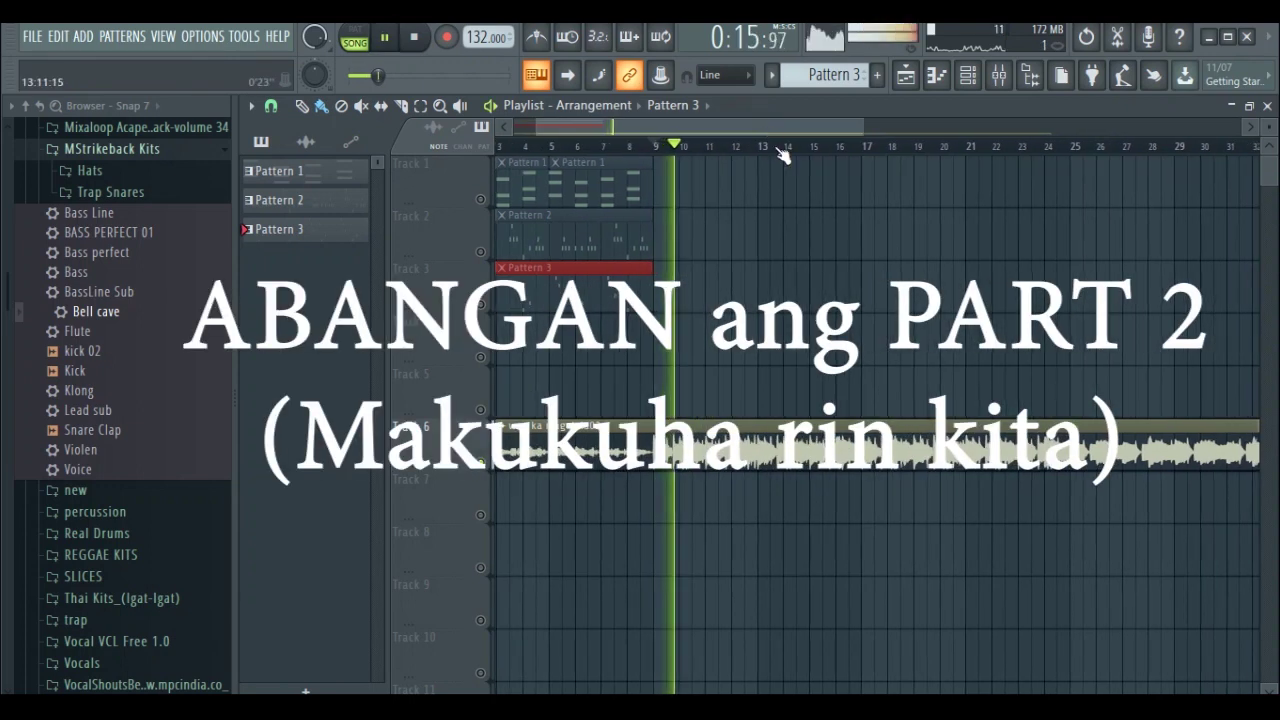
left_click_drag(763, 128, 787, 128)
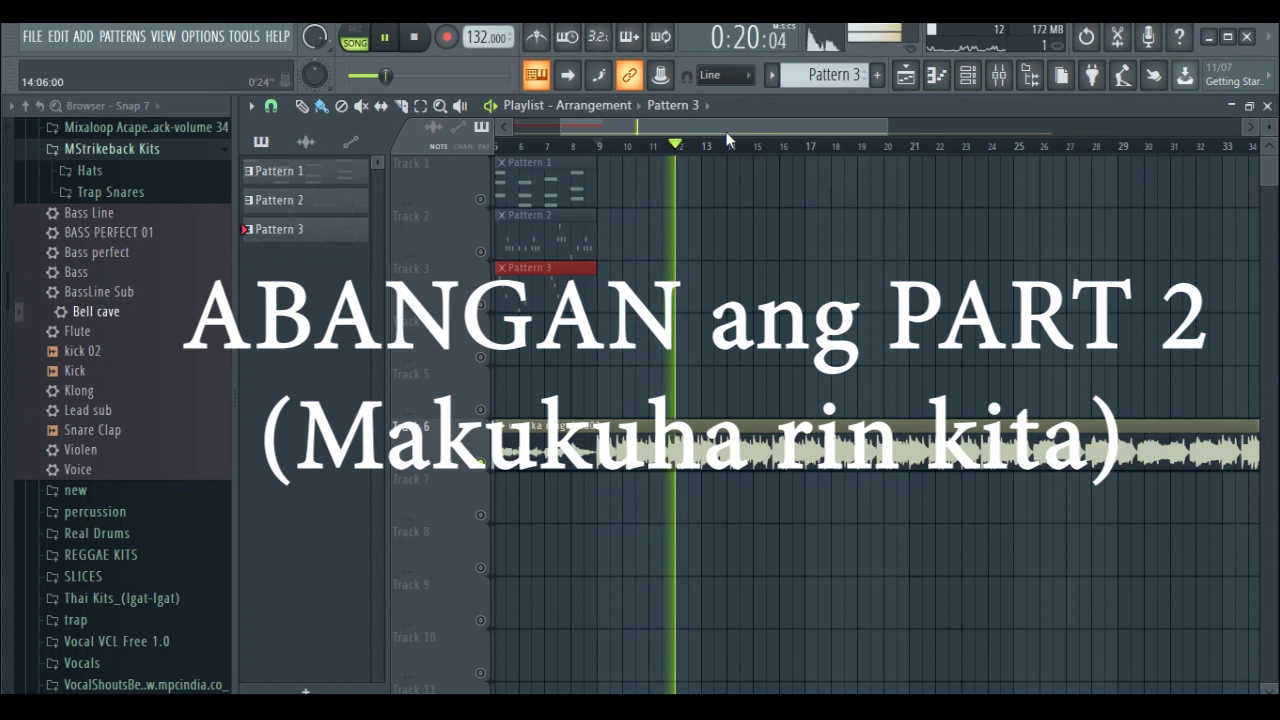
left_click_drag(729, 134, 709, 138)
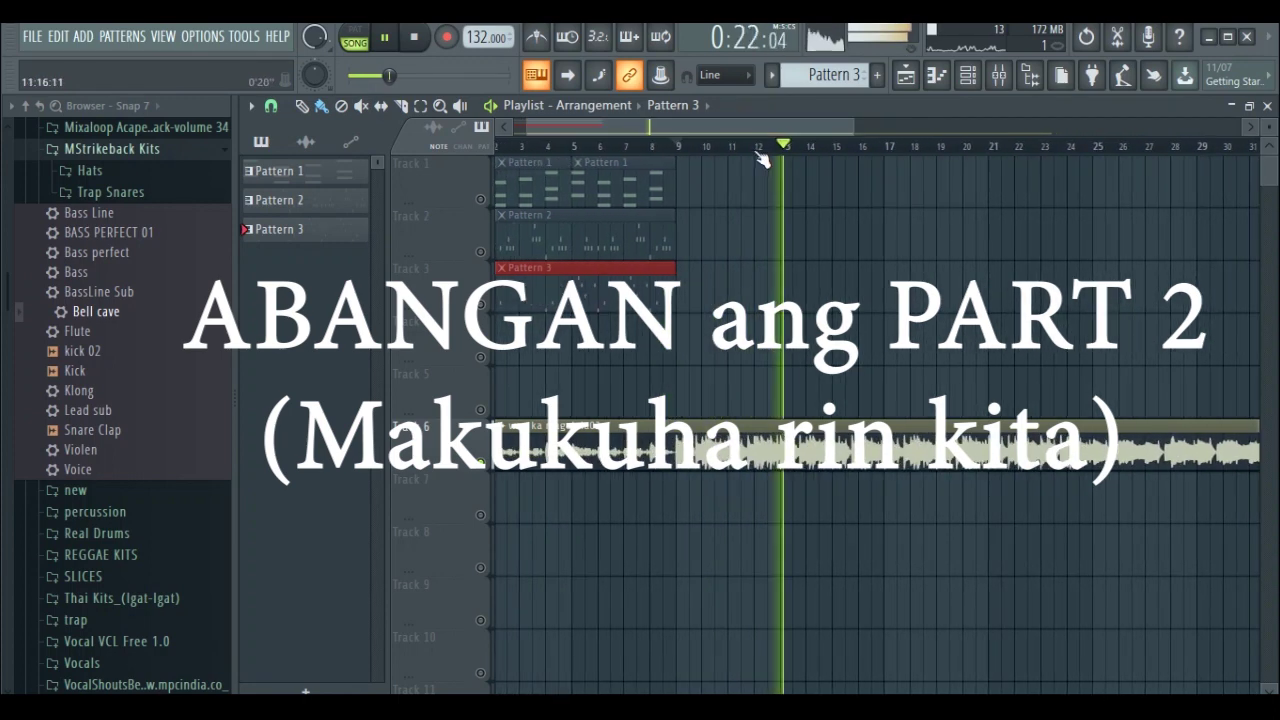